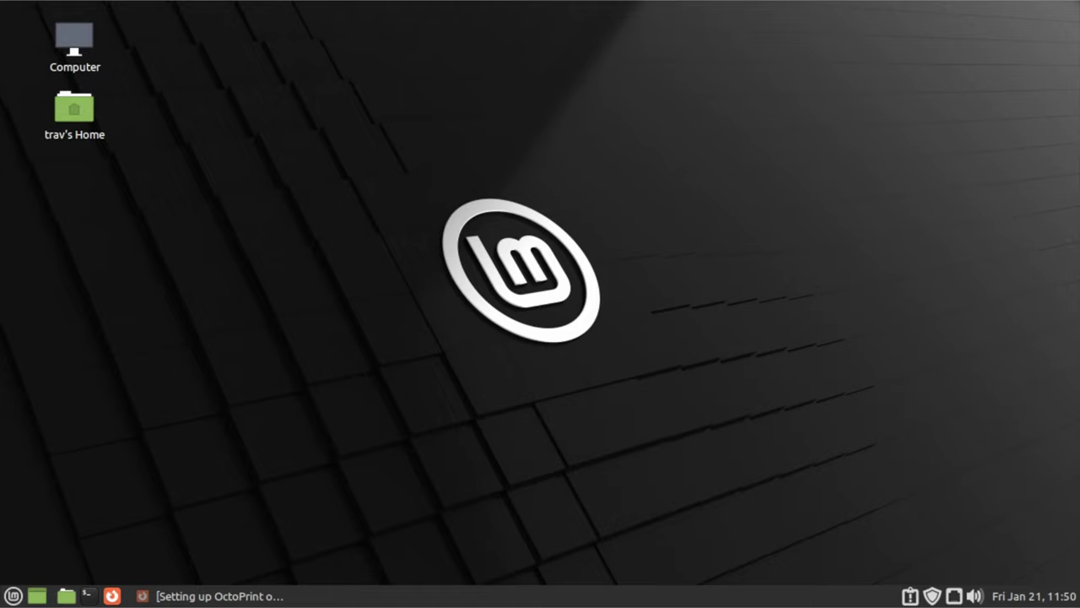
Bring back the Raspberry Pi setup guide, scroll to Basic Installation, and open a new terminal
{"action": "left_click", "coordinate": [249, 594]}
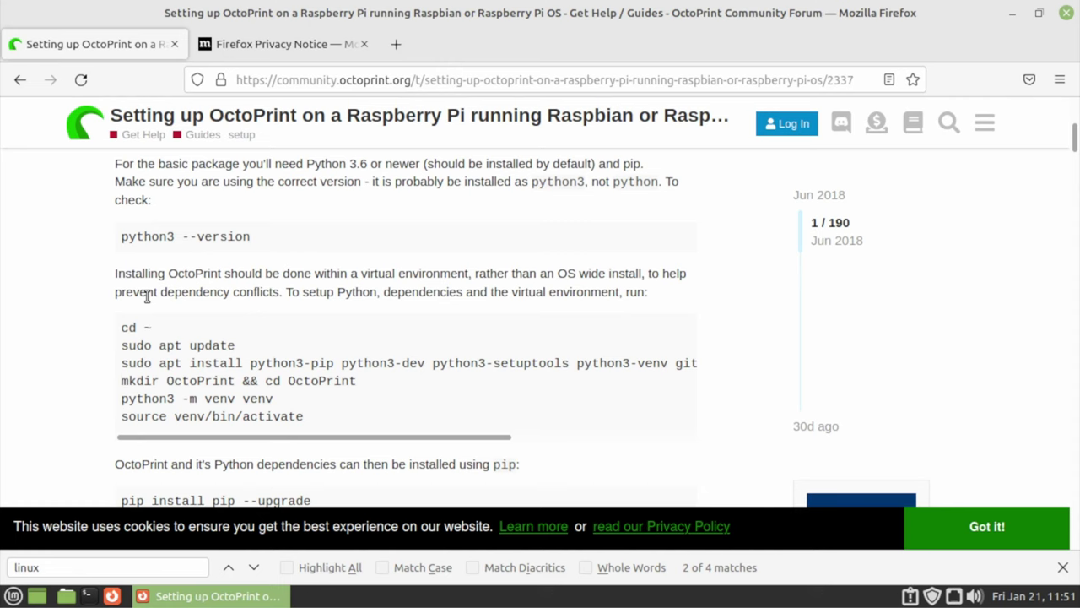
{"action": "scroll", "coordinate": [146, 295], "scroll_direction": "up", "scroll_amount": 3}
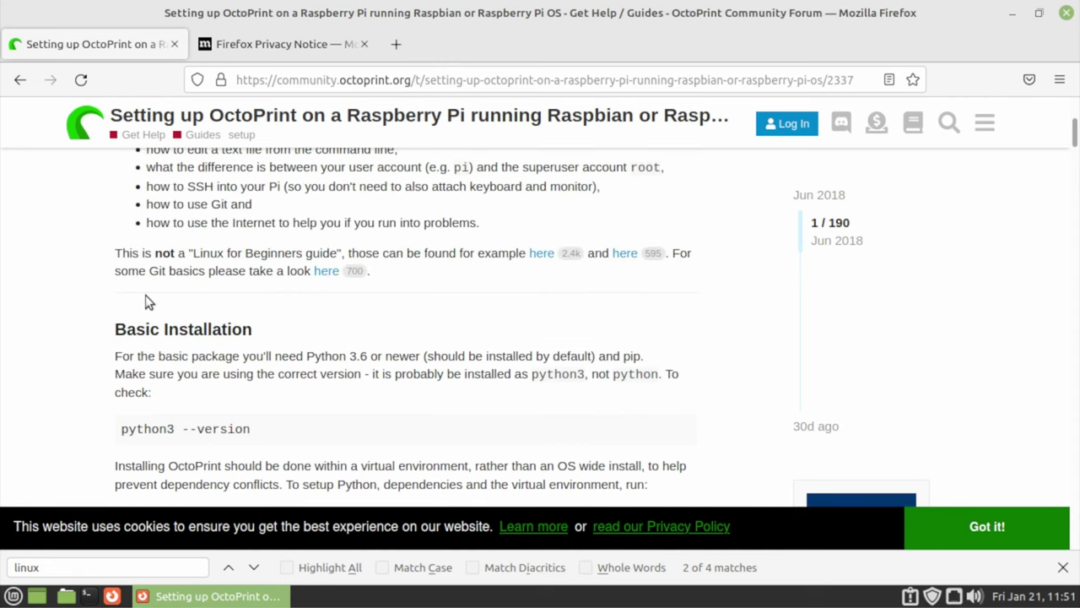
{"action": "scroll", "coordinate": [148, 321], "scroll_direction": "up", "scroll_amount": 2}
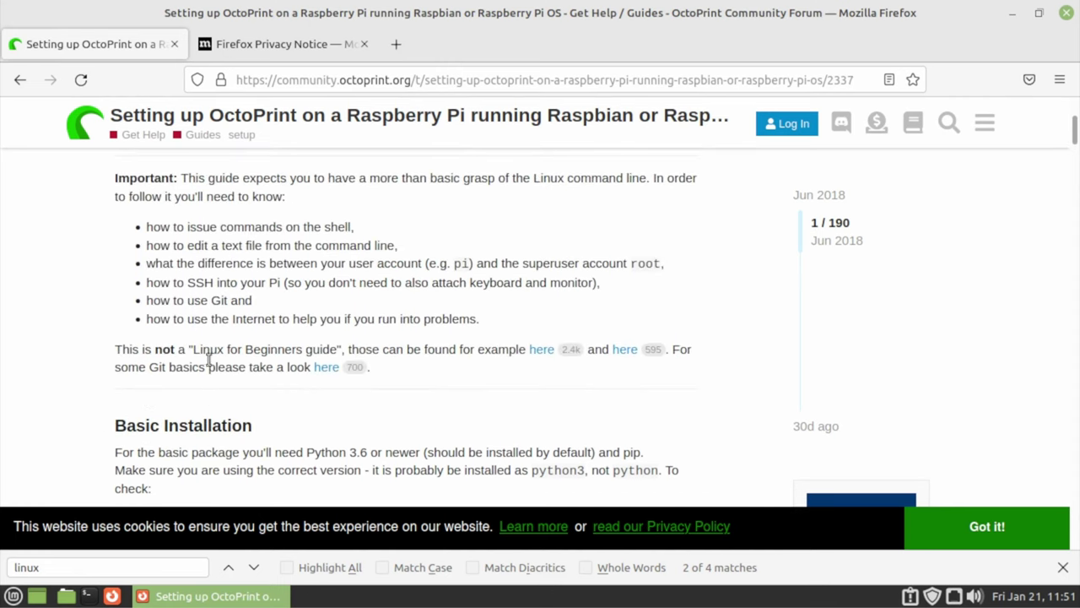
{"action": "scroll", "coordinate": [228, 298], "scroll_direction": "down", "scroll_amount": 2}
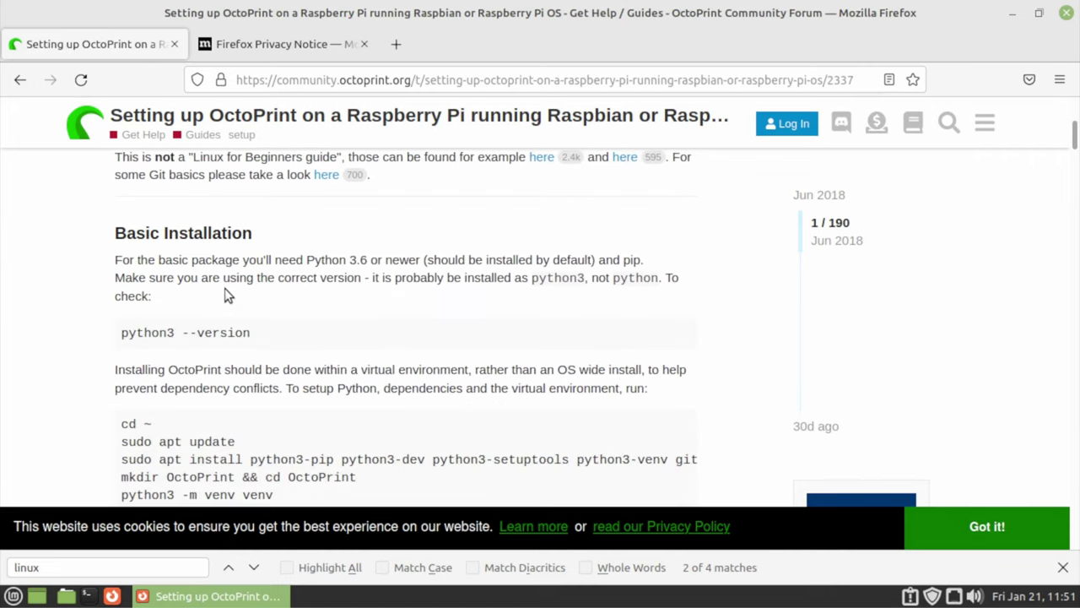
{"action": "scroll", "coordinate": [224, 287], "scroll_direction": "down", "scroll_amount": 1}
{"action": "scroll", "coordinate": [220, 270], "scroll_direction": "up", "scroll_amount": 1}
{"action": "scroll", "coordinate": [272, 344], "scroll_direction": "down", "scroll_amount": 1}
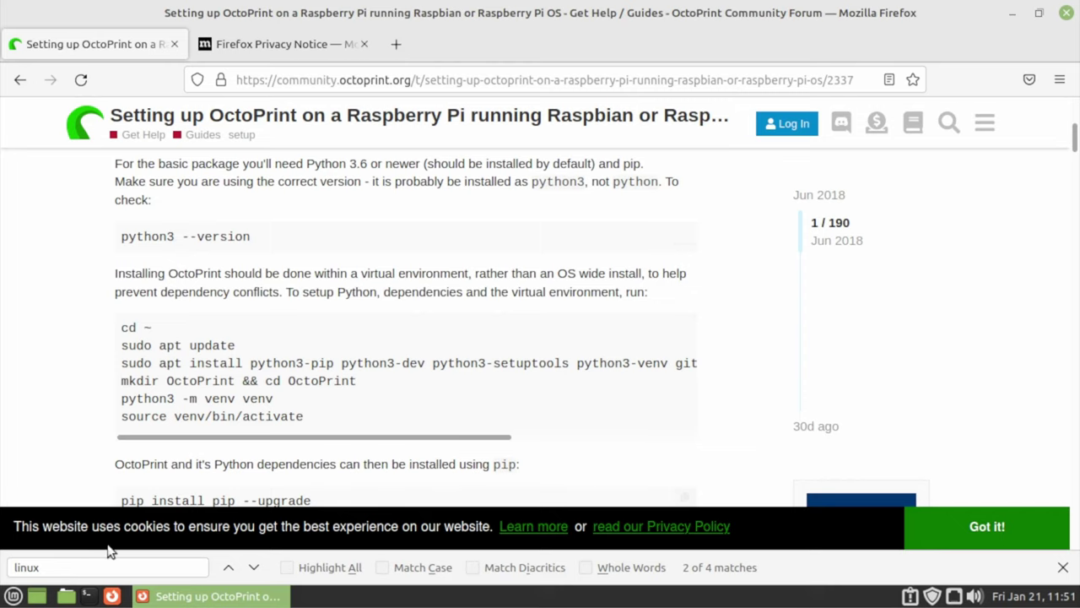
{"action": "left_click", "coordinate": [88, 596]}
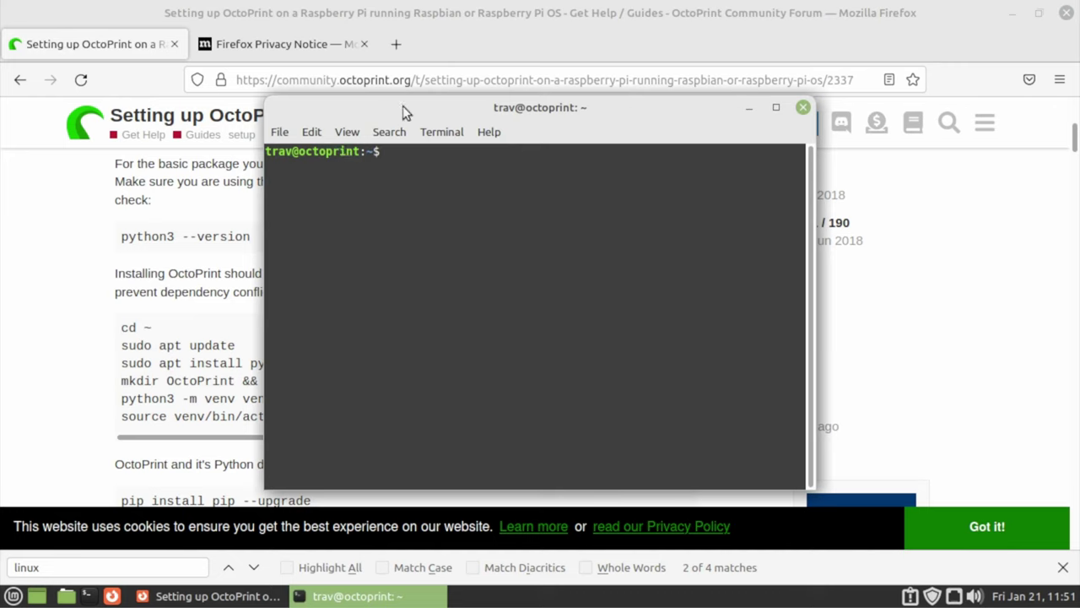
Move the terminal off the guide text and copy the guide's 'python3 --version' command
{"action": "left_click_drag", "start_coordinate": [403, 105], "coordinate": [523, 99]}
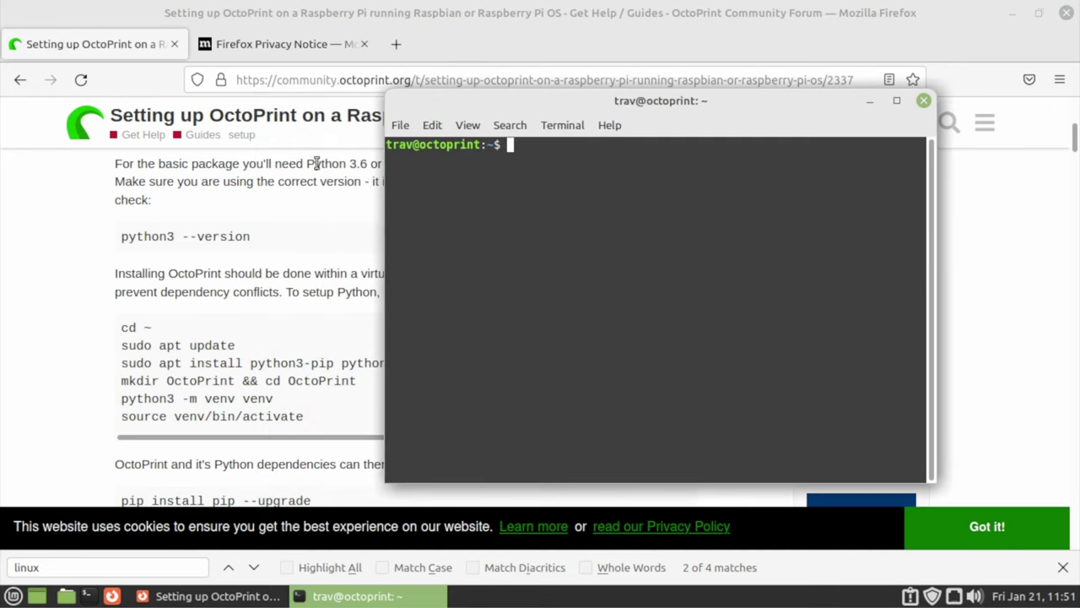
{"action": "left_click_drag", "start_coordinate": [536, 106], "coordinate": [533, 16]}
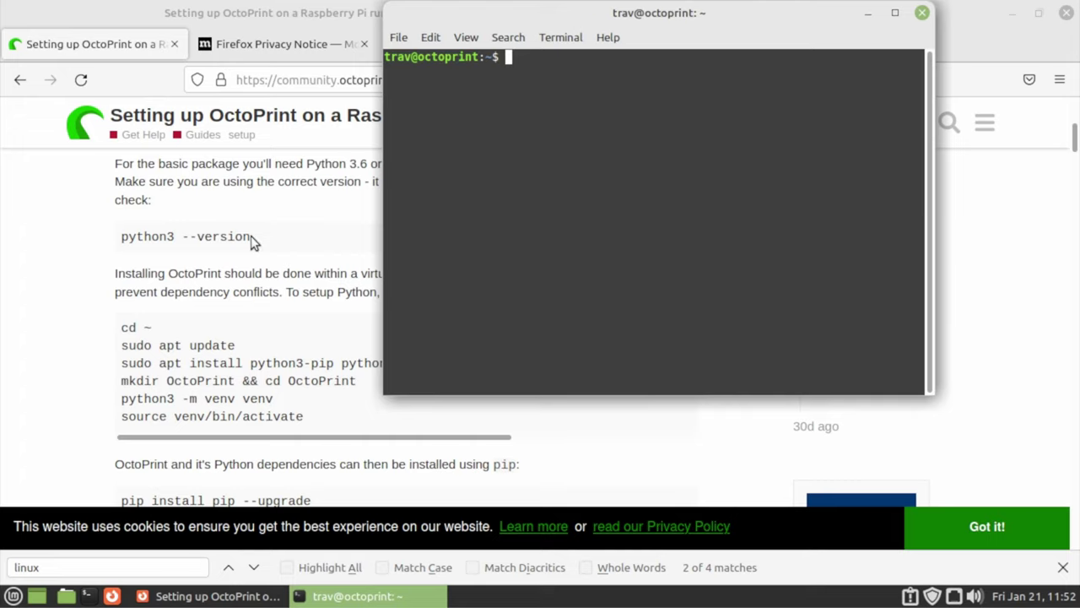
{"action": "left_click_drag", "start_coordinate": [251, 239], "coordinate": [113, 241]}
{"action": "right_click", "coordinate": [140, 237]}
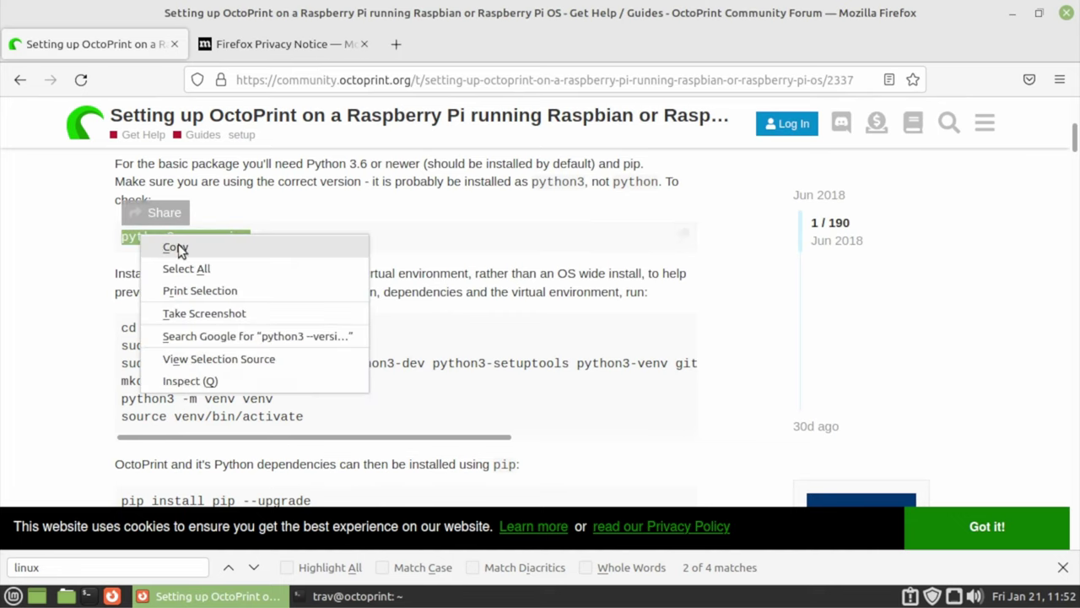
{"action": "left_click", "coordinate": [174, 245]}
{"action": "left_click", "coordinate": [359, 596]}
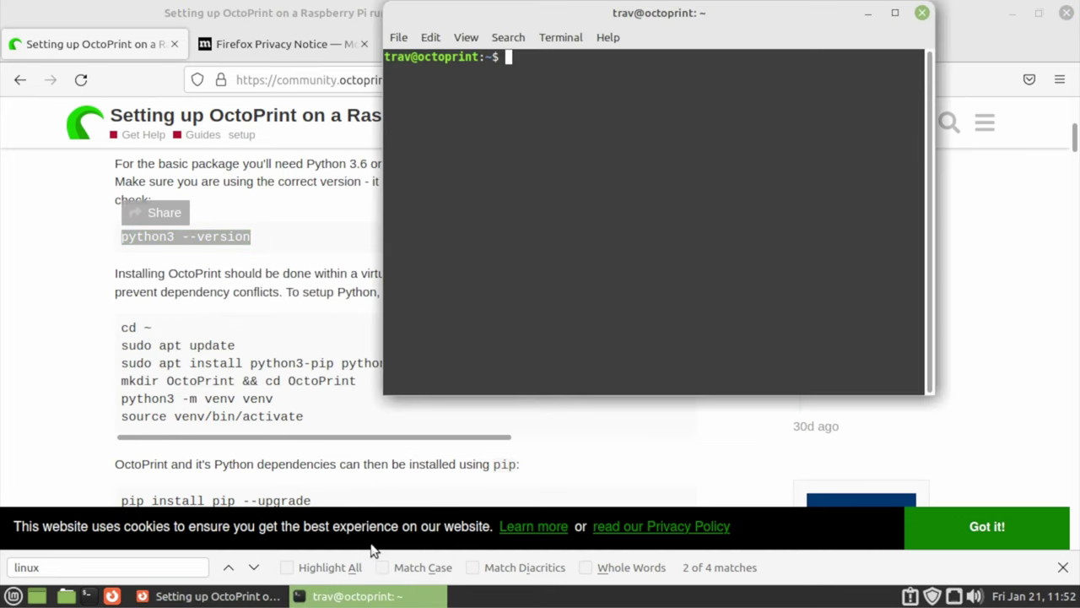
{"action": "left_click", "coordinate": [118, 245]}
{"action": "left_click", "coordinate": [186, 238]}
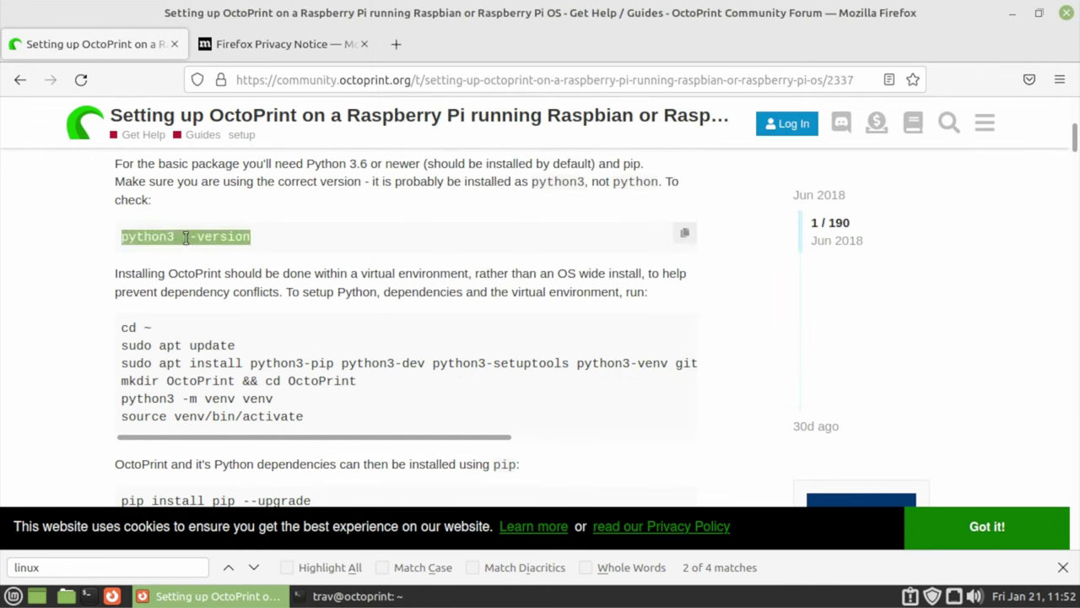
{"action": "triple_click", "coordinate": [185, 238]}
{"action": "right_click", "coordinate": [184, 236]}
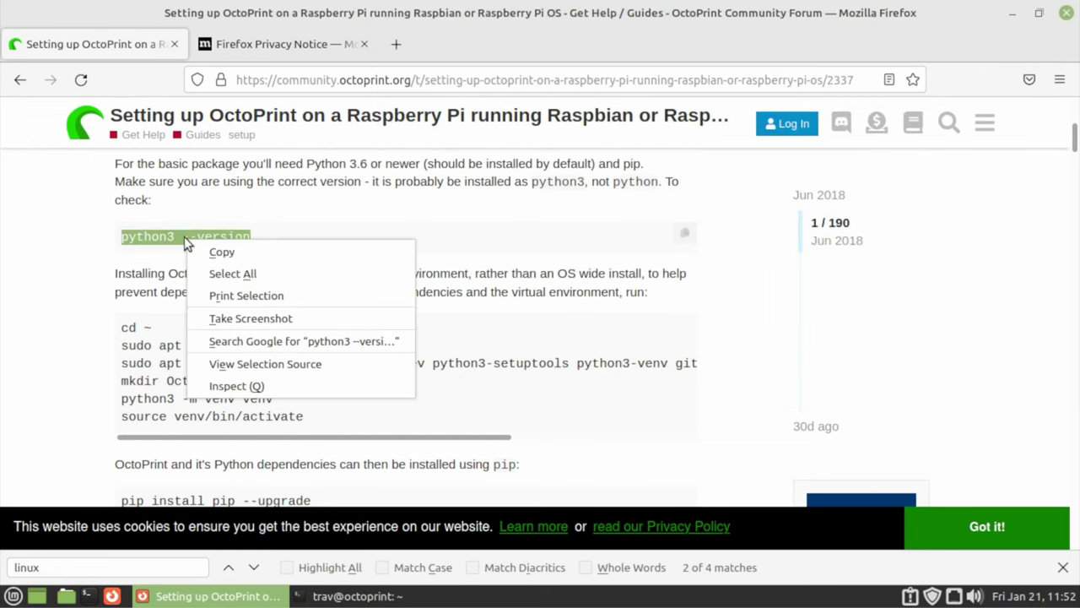
{"action": "left_click", "coordinate": [216, 251]}
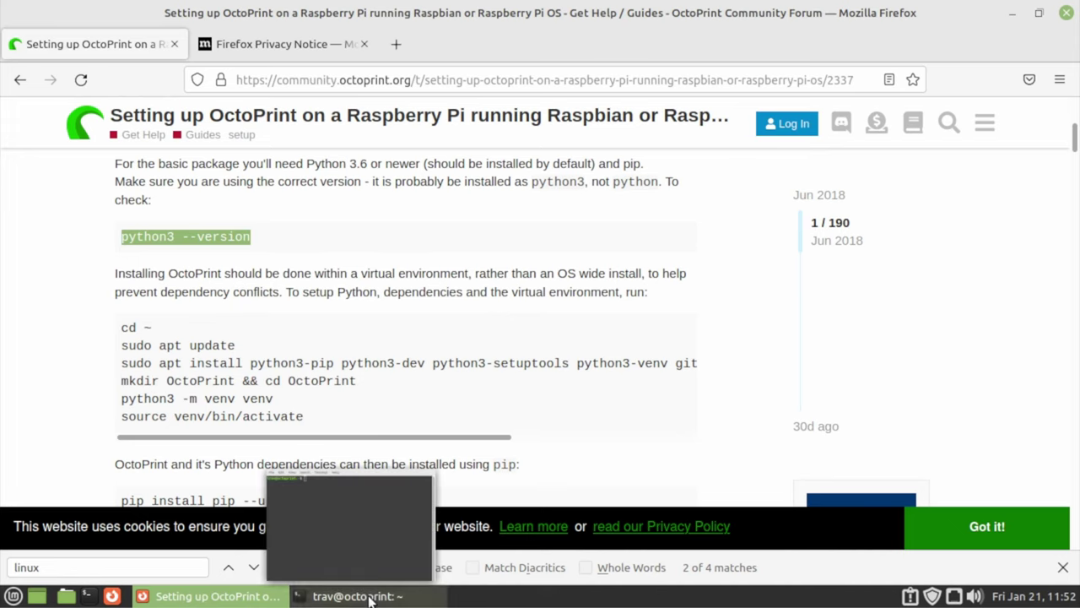
Paste and run 'python3 --version' in the terminal, showing Python 3.8.10, then type 'cd ~'
{"action": "left_click", "coordinate": [342, 595]}
{"action": "right_click", "coordinate": [487, 201]}
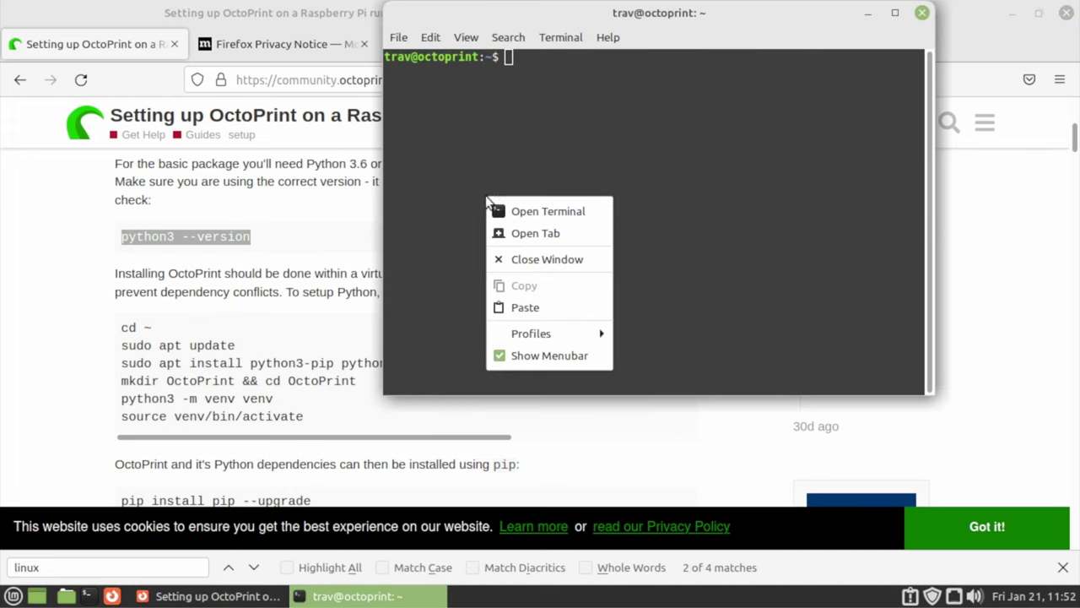
{"action": "left_click", "coordinate": [557, 308]}
{"action": "key", "text": "Return"}
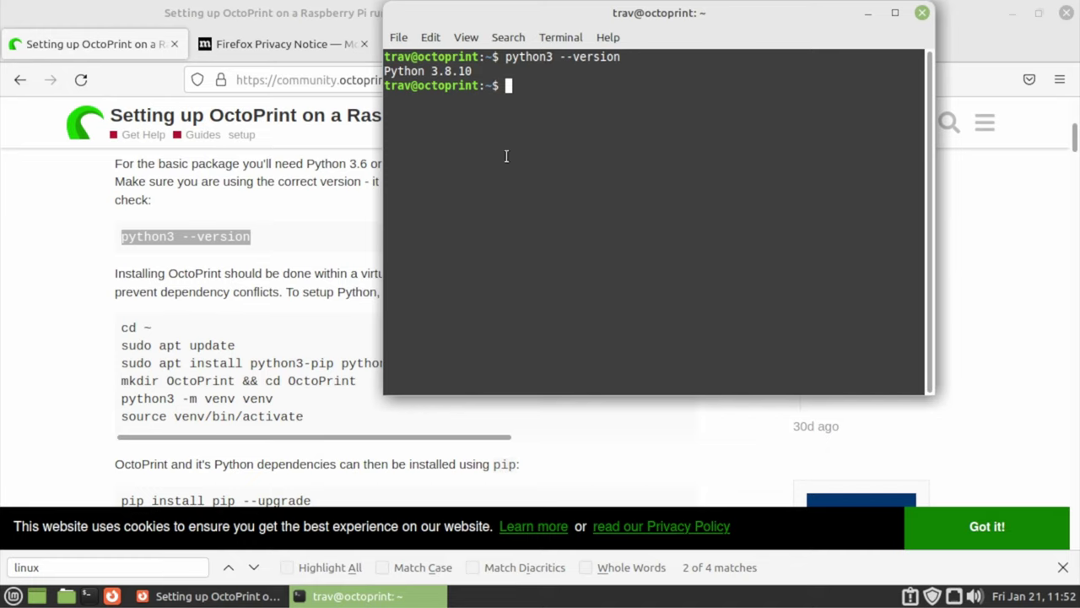
{"action": "type", "text": "cd ~"}
Change to the home folder and confirm its path with pwd
{"action": "key", "text": "Return"}
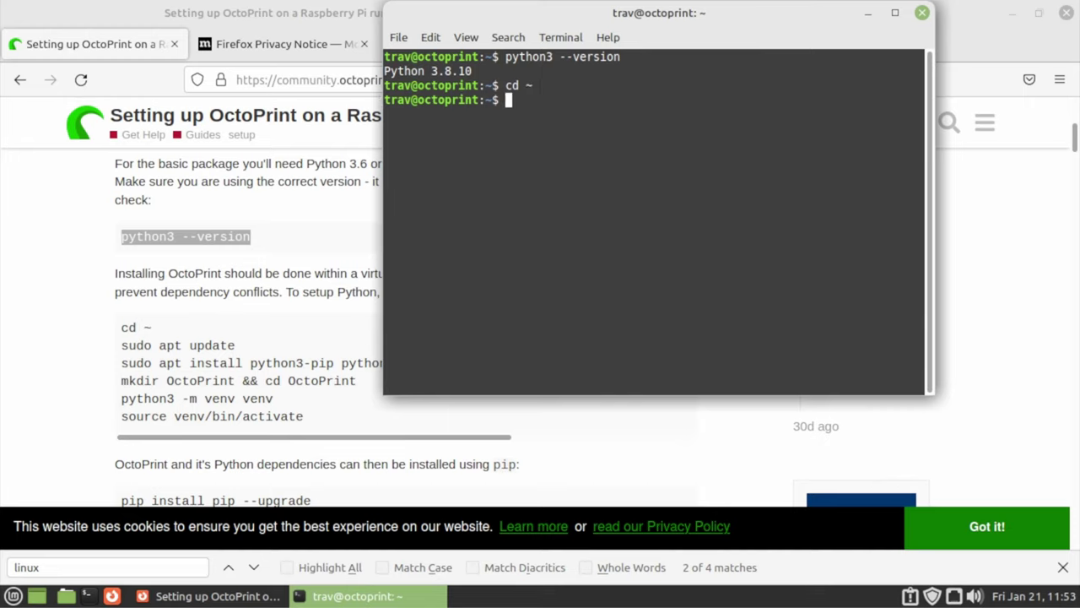
{"action": "type", "text": "pwd"}
{"action": "key", "text": "Return"}
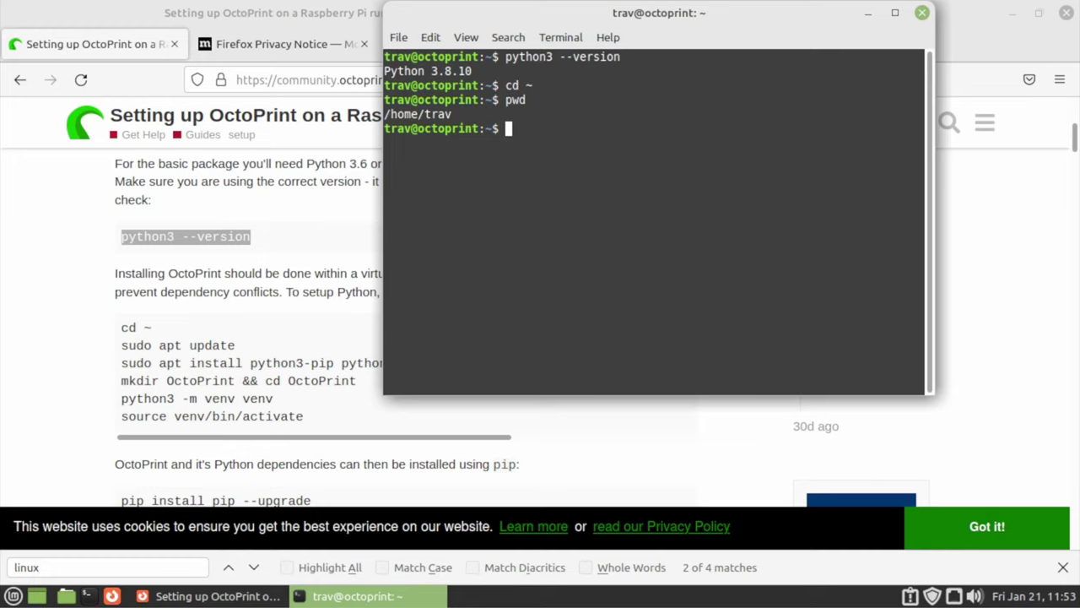
Run 'sudo apt update' with the administrator password until all packages report up to date
{"action": "type", "text": "sudo apt updat"}
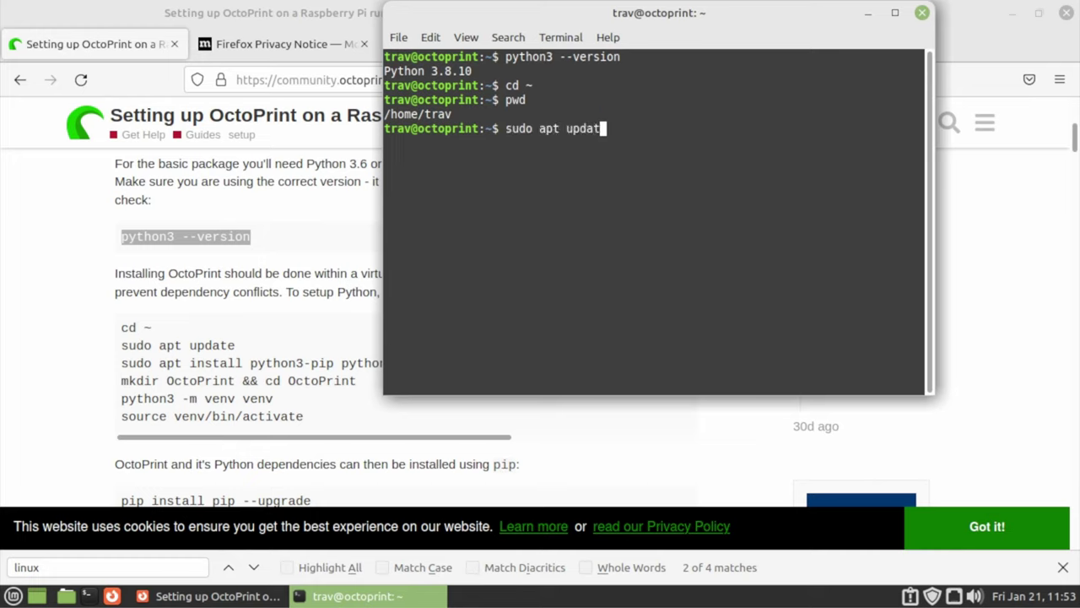
{"action": "type", "text": "e"}
{"action": "key", "text": "Return"}
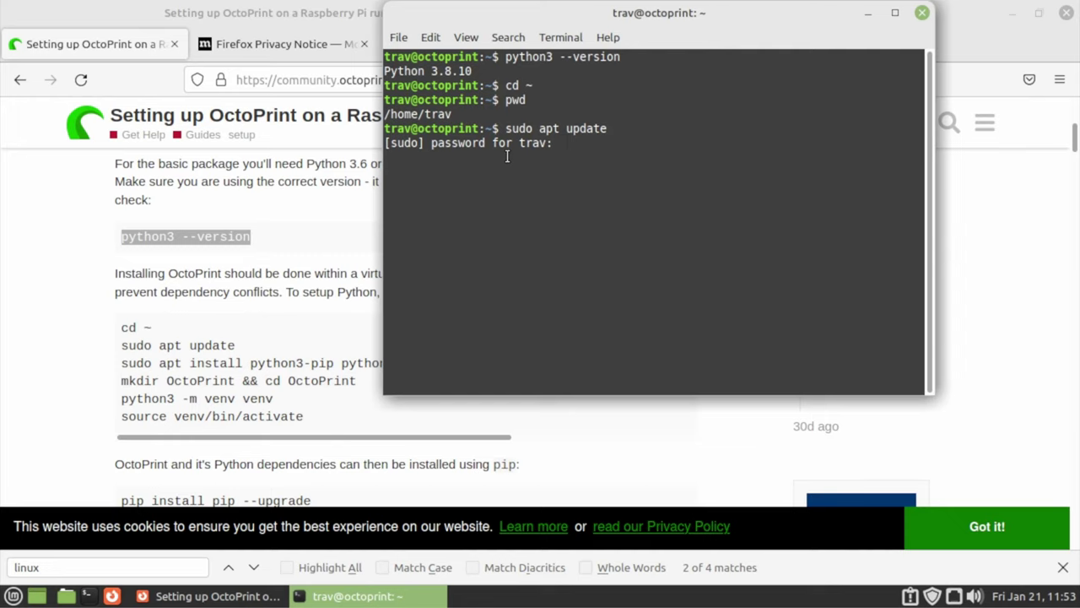
{"action": "type", "text": "************"}
{"action": "key", "text": "Return"}
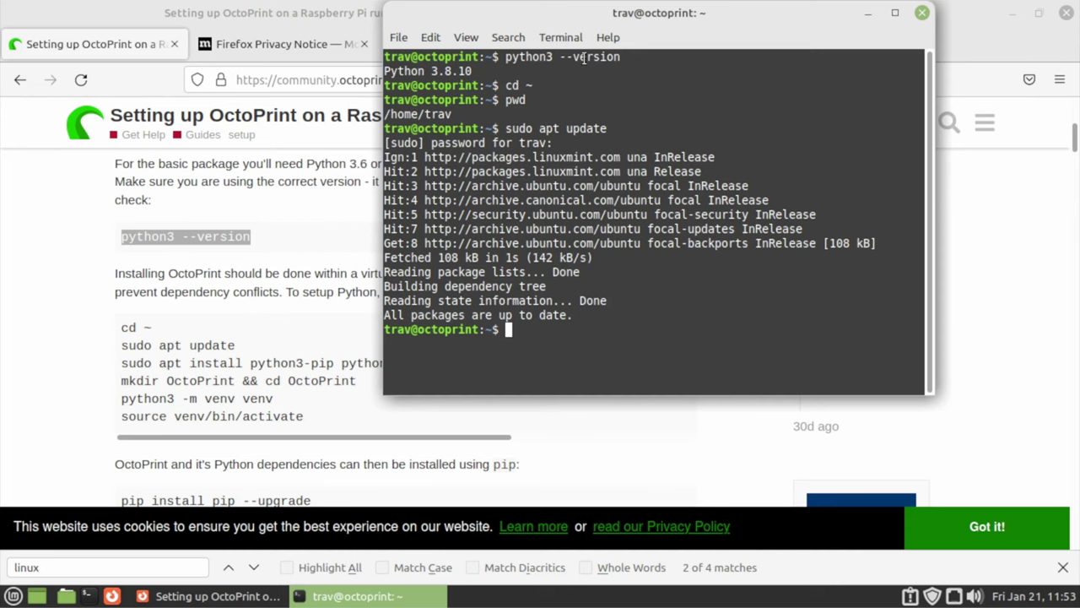
{"action": "left_click_drag", "start_coordinate": [608, 14], "coordinate": [731, 46]}
Unmaximize the setup guide and snap the terminal to the right half of the screen
{"action": "left_click", "coordinate": [414, 24]}
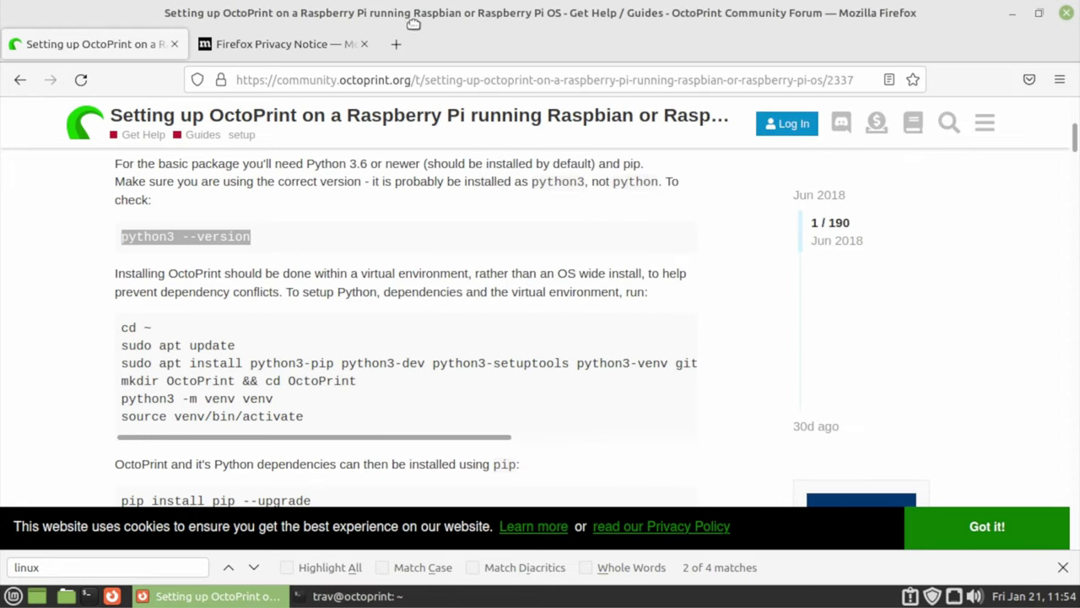
{"action": "left_click_drag", "start_coordinate": [414, 24], "coordinate": [1, 155]}
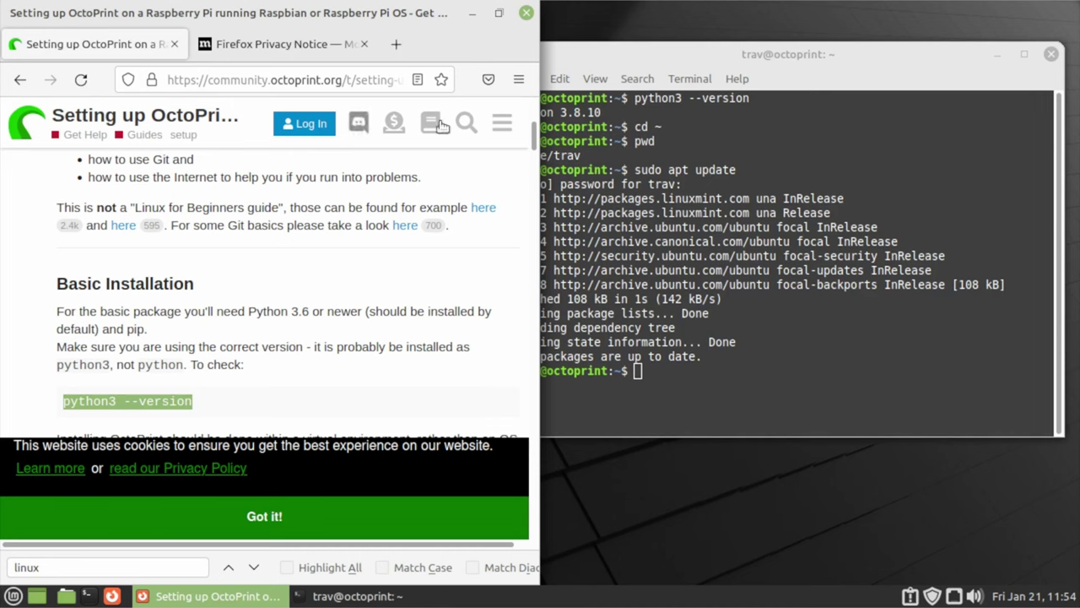
{"action": "left_click", "coordinate": [736, 79]}
{"action": "left_click", "coordinate": [850, 49]}
{"action": "left_click_drag", "start_coordinate": [849, 49], "coordinate": [1079, 81]}
{"action": "scroll", "coordinate": [317, 267], "scroll_direction": "up", "scroll_amount": 4}
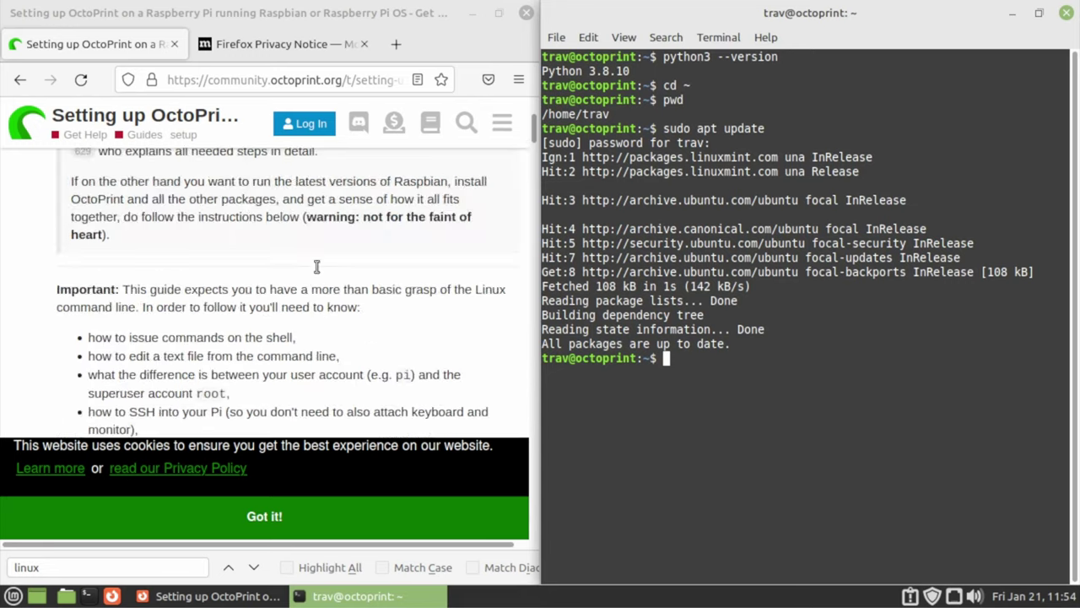
{"action": "scroll", "coordinate": [316, 266], "scroll_direction": "down", "scroll_amount": 10}
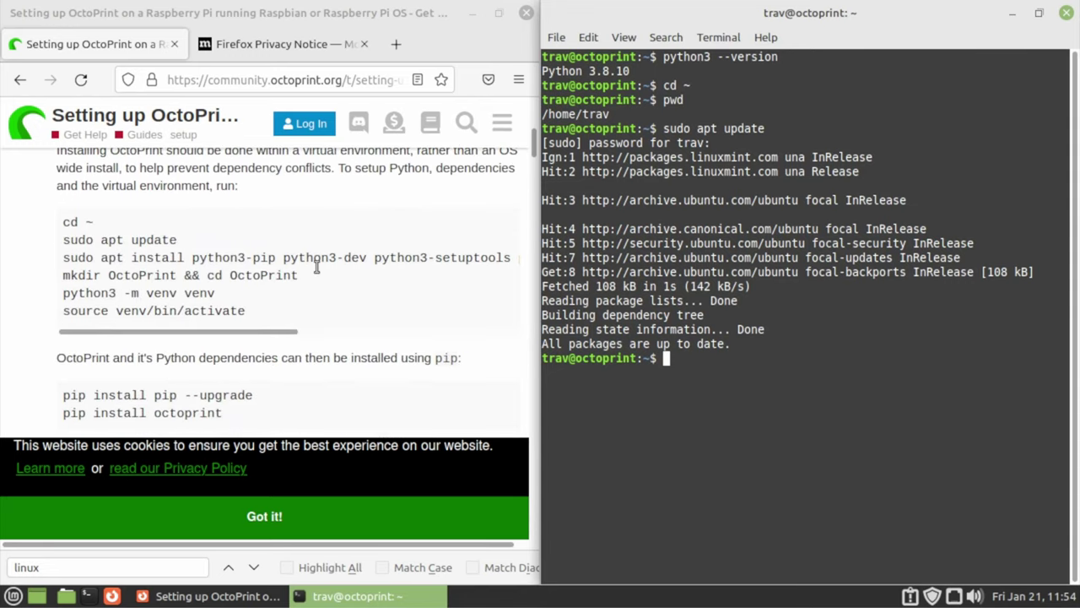
Copy the guide's 'sudo apt install' dependency line and paste it at the terminal prompt
{"action": "left_click", "coordinate": [34, 255]}
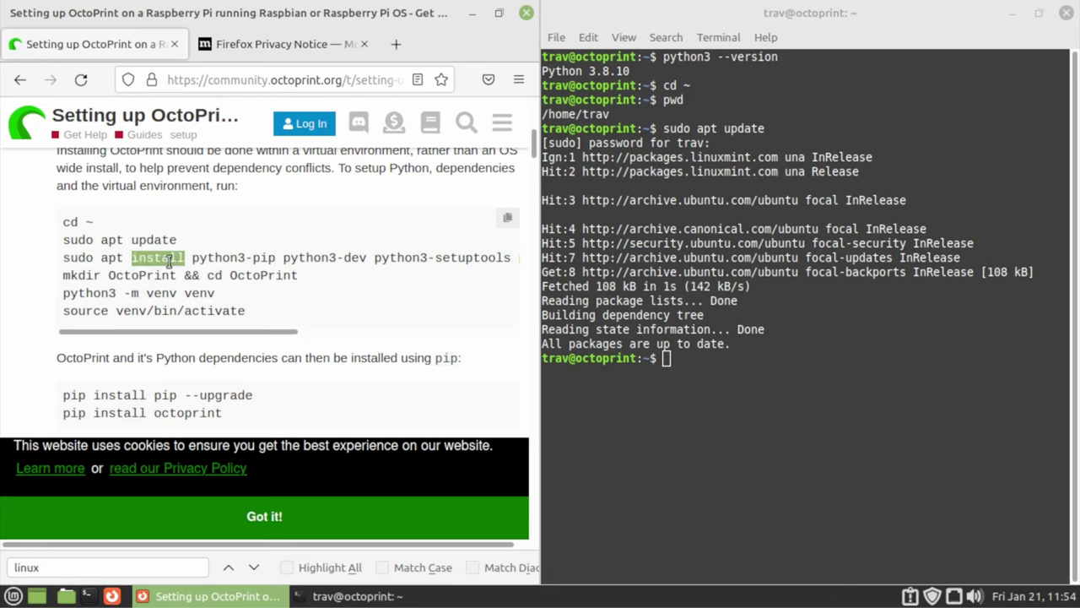
{"action": "triple_click", "coordinate": [179, 260]}
{"action": "right_click", "coordinate": [179, 260]}
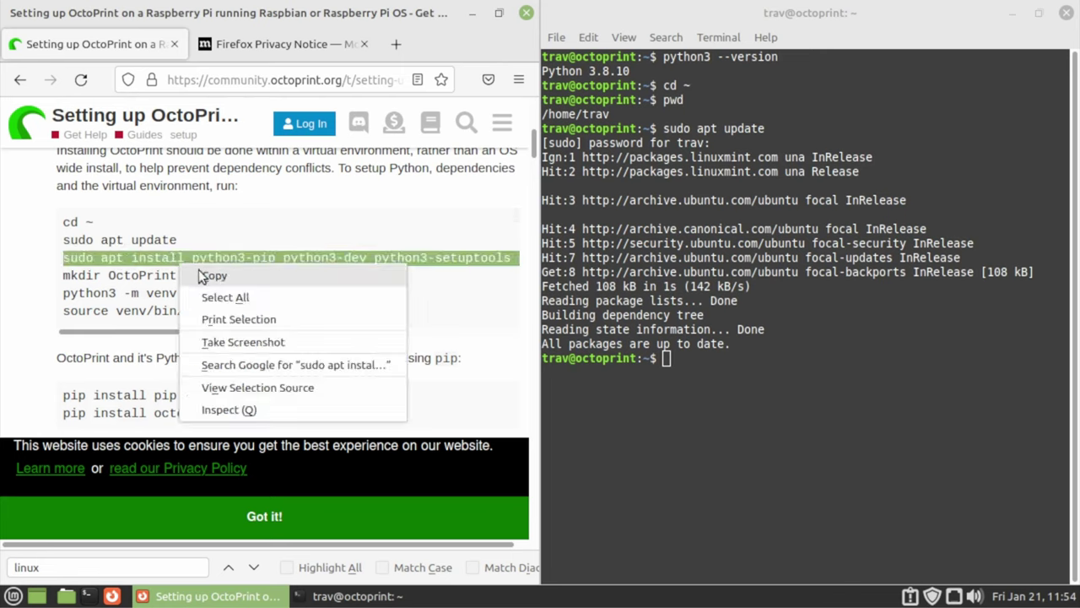
{"action": "left_click", "coordinate": [202, 276]}
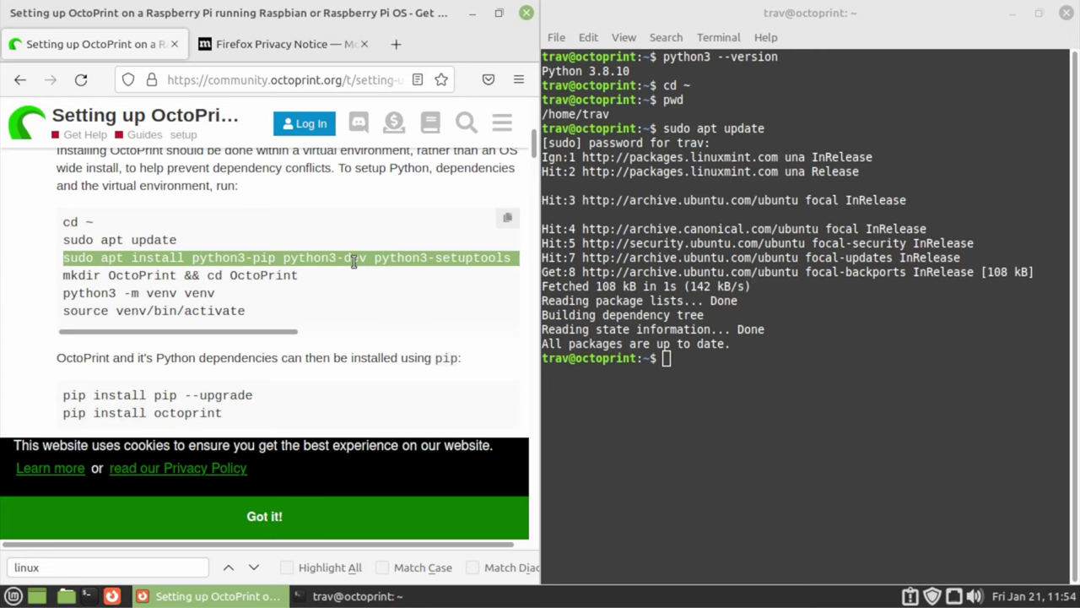
{"action": "left_click", "coordinate": [672, 361]}
{"action": "right_click", "coordinate": [674, 362]}
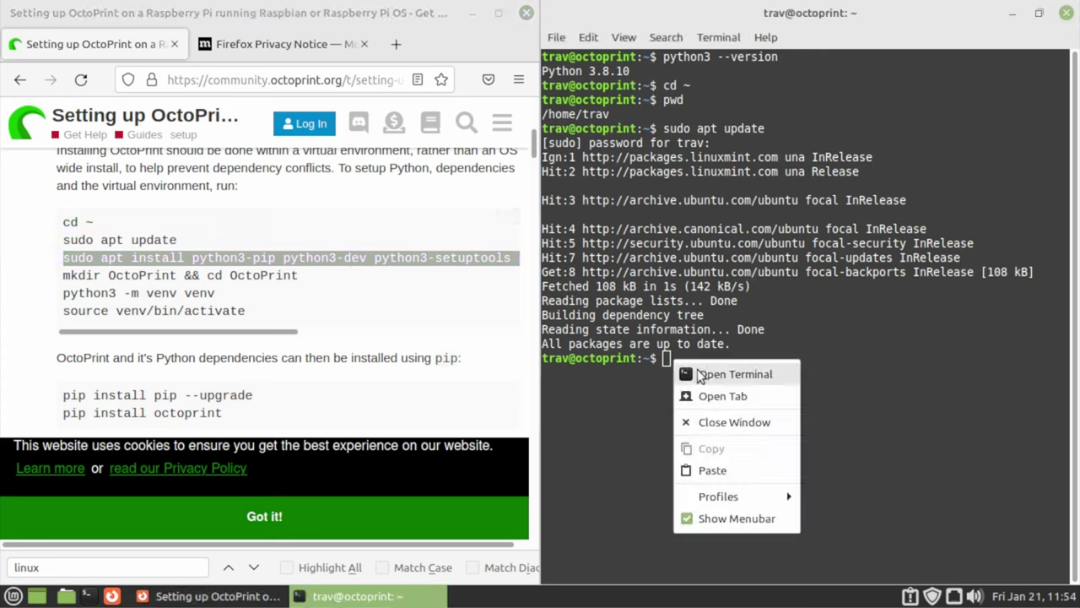
{"action": "left_click", "coordinate": [732, 470]}
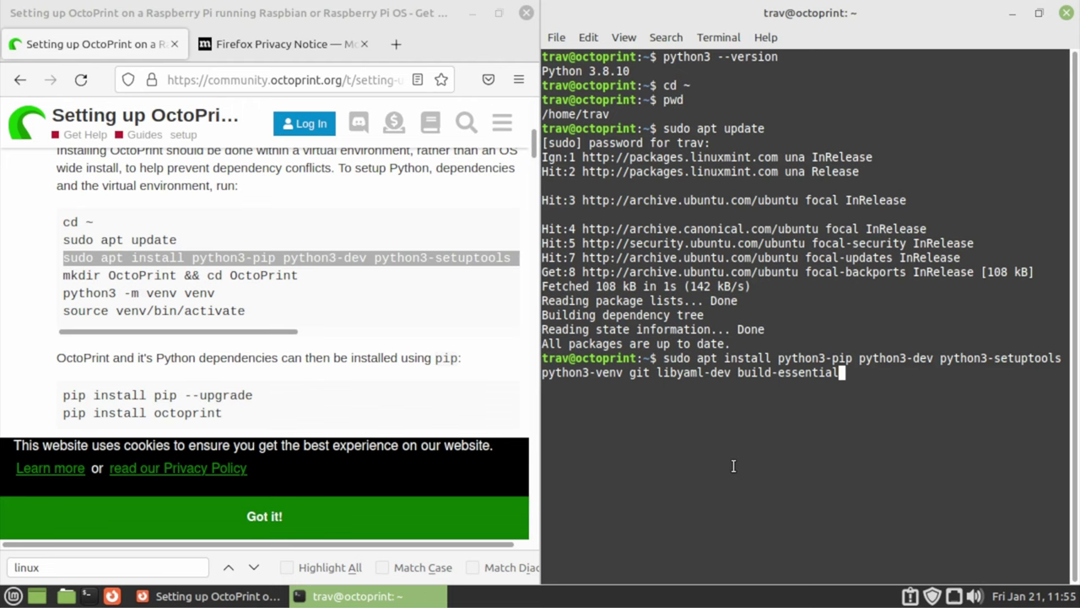
Run the apt install and confirm with Y, installing 22 packages including python3-pip, python3-venv and git
{"action": "key", "text": "Return"}
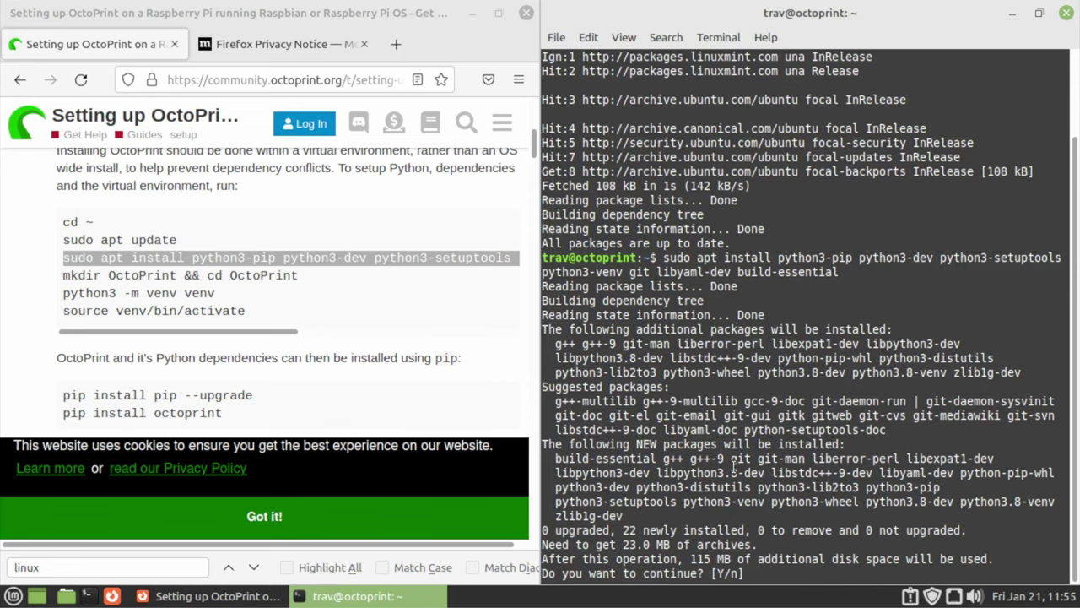
{"action": "type", "text": "Y"}
{"action": "key", "text": "Return"}
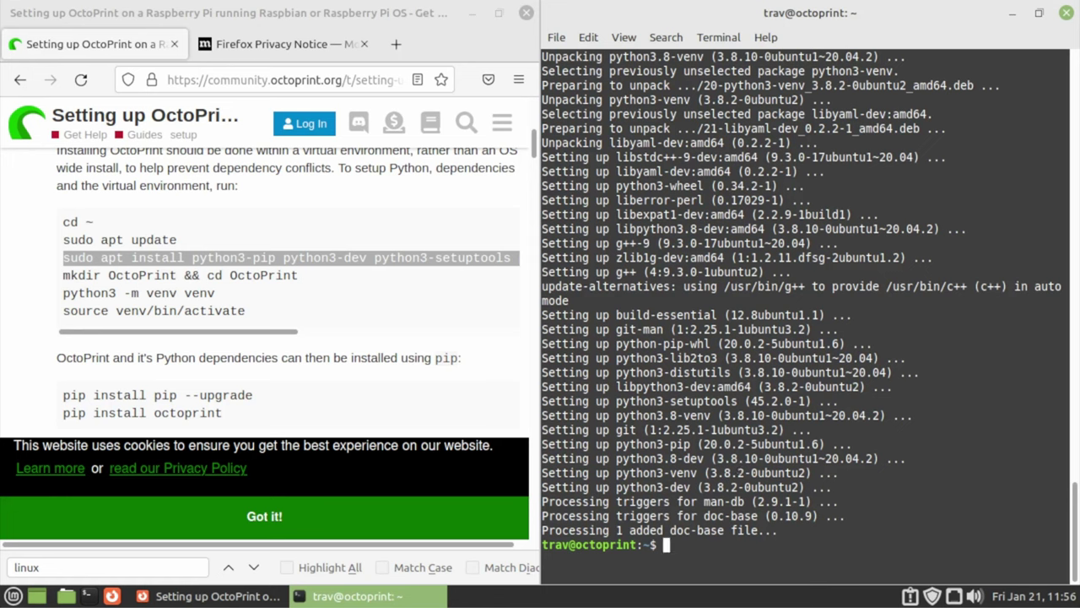
{"action": "triple_click", "coordinate": [155, 275]}
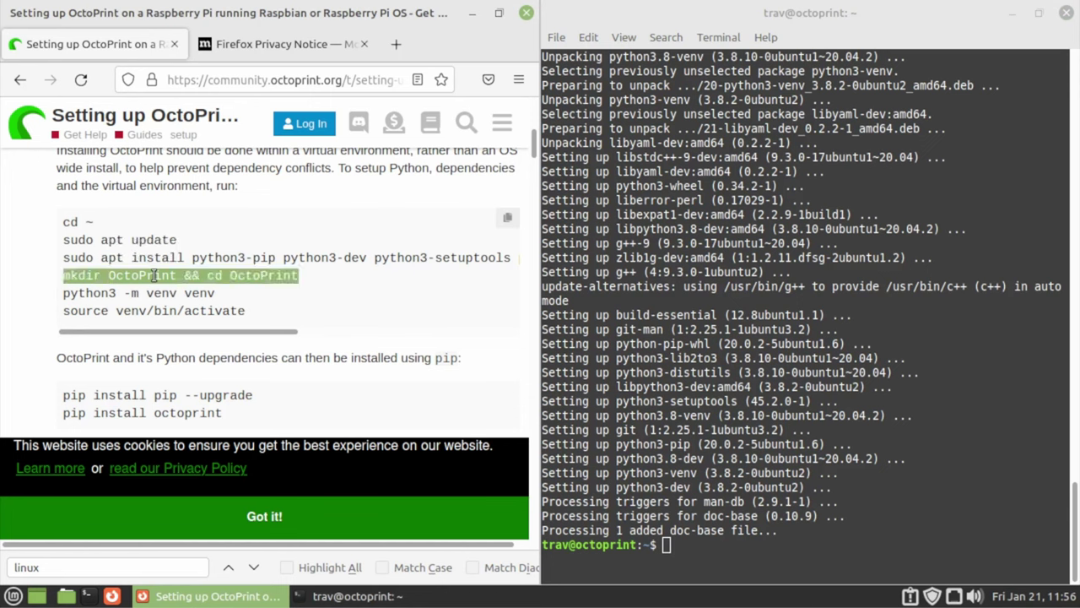
Copy the 'mkdir OctoPrint && cd OctoPrint' line from the guide and check the directory with pwd
{"action": "left_click", "coordinate": [155, 275]}
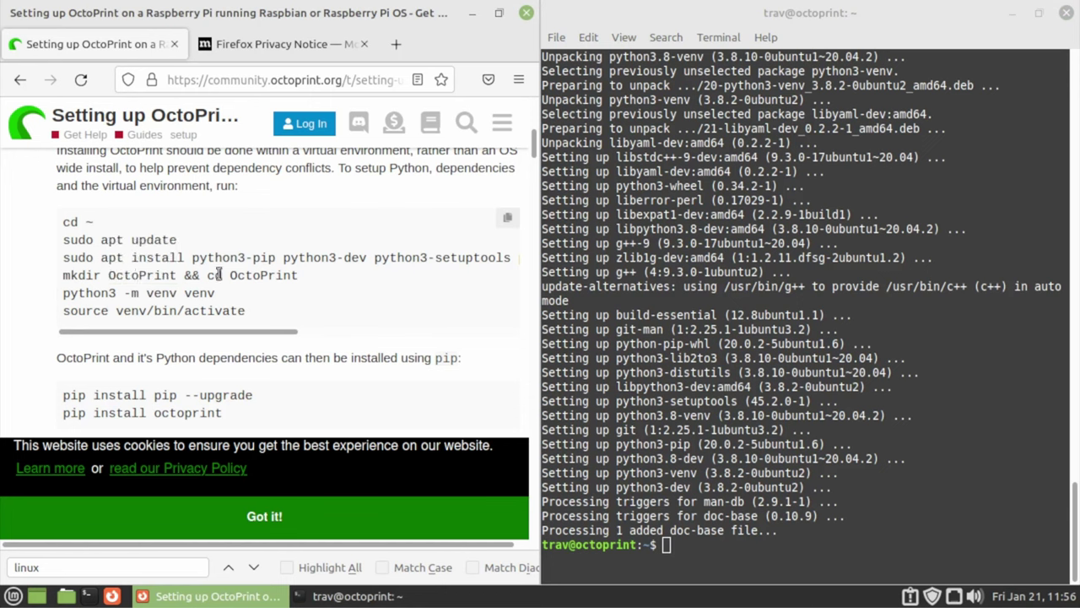
{"action": "triple_click", "coordinate": [150, 275]}
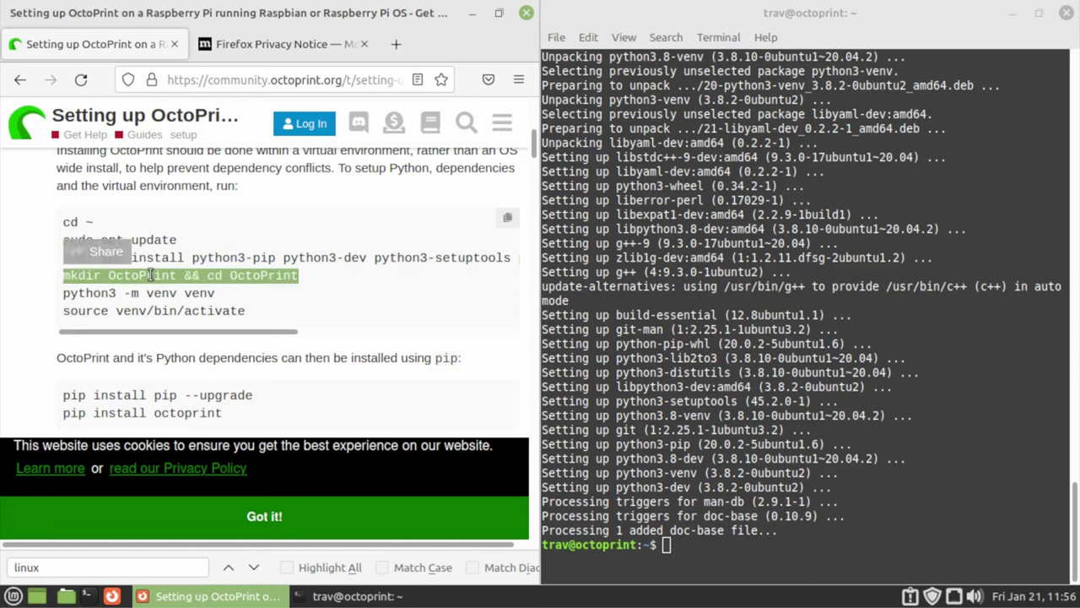
{"action": "right_click", "coordinate": [150, 275]}
{"action": "left_click", "coordinate": [174, 284]}
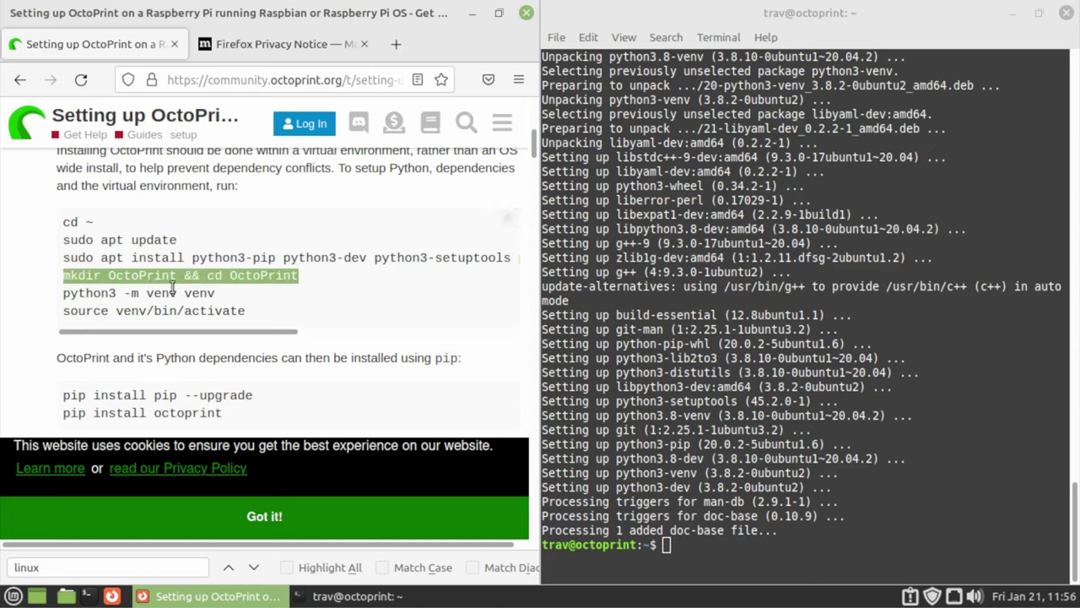
{"action": "left_click", "coordinate": [662, 552]}
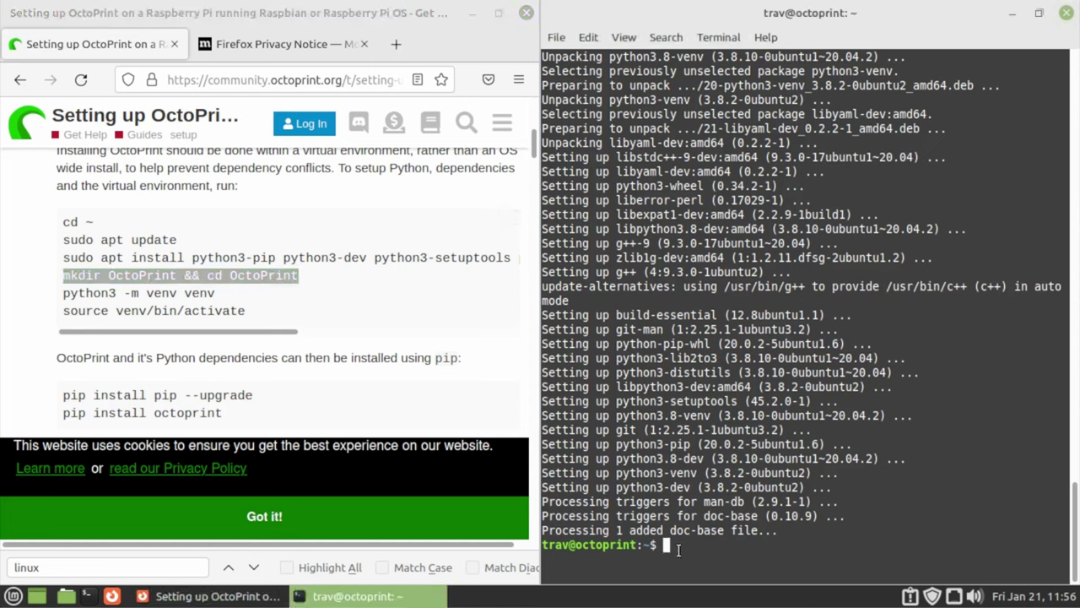
{"action": "type", "text": "pwd"}
{"action": "key", "text": "Return"}
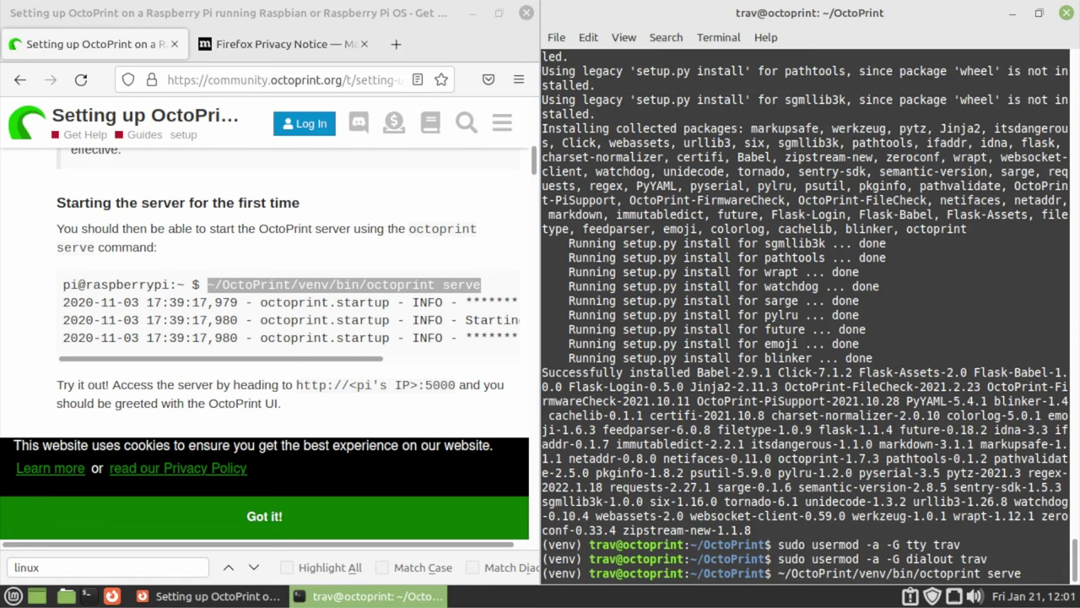
Remove the trailing space after 'octoprint serve' and start the OctoPrint server on port 5000
{"action": "key", "text": "BackSpace"}
{"action": "key", "text": "Return"}
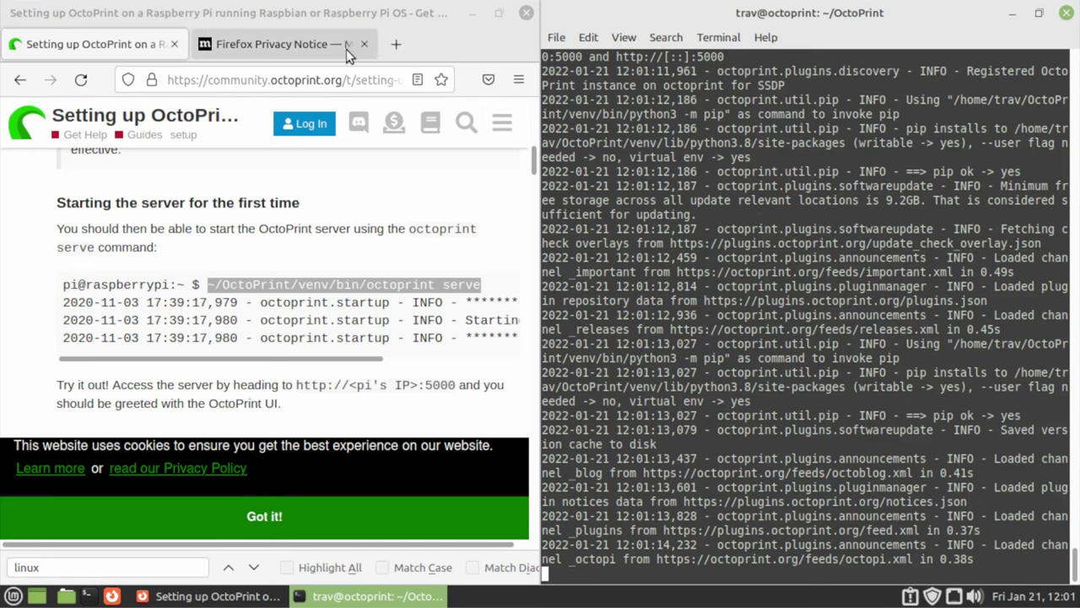
{"action": "left_click", "coordinate": [392, 45]}
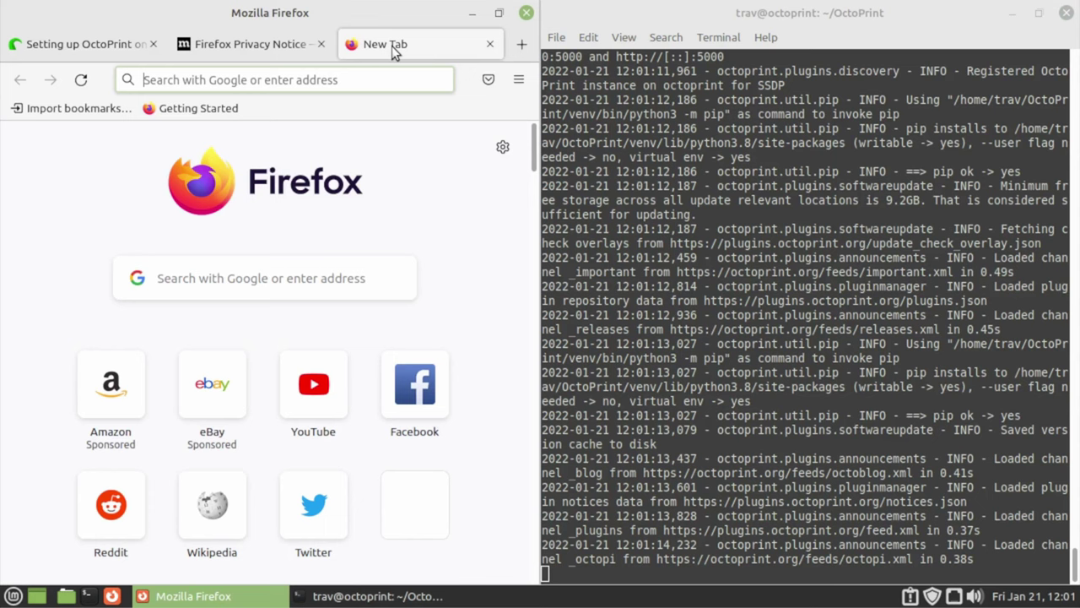
Load localhost:5000 in the new tab to reach OctoPrint's Setup Wizard
{"action": "type", "text": "local"}
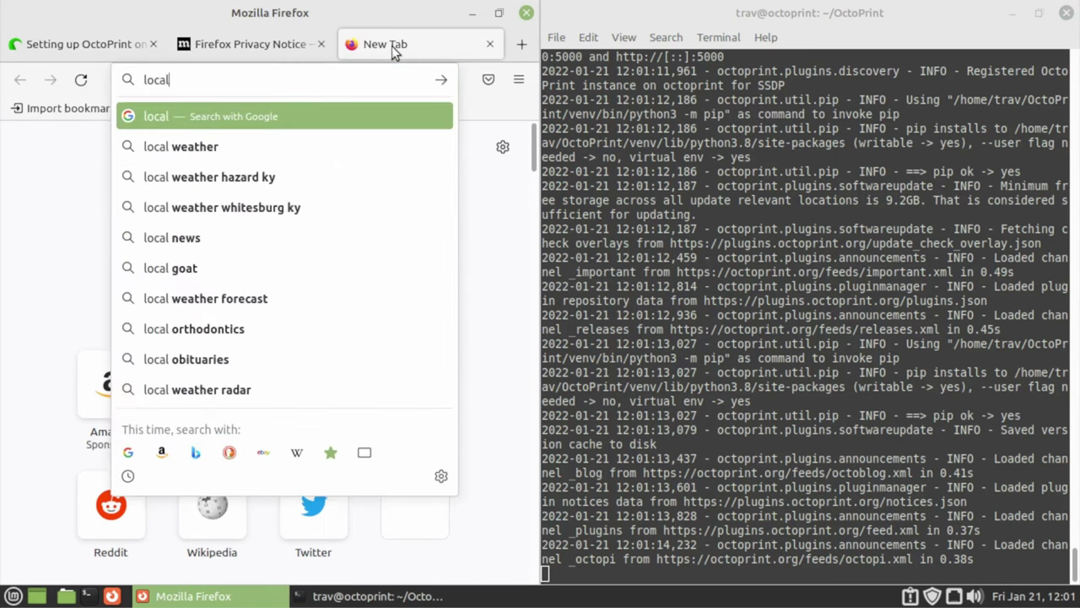
{"action": "type", "text": "host"}
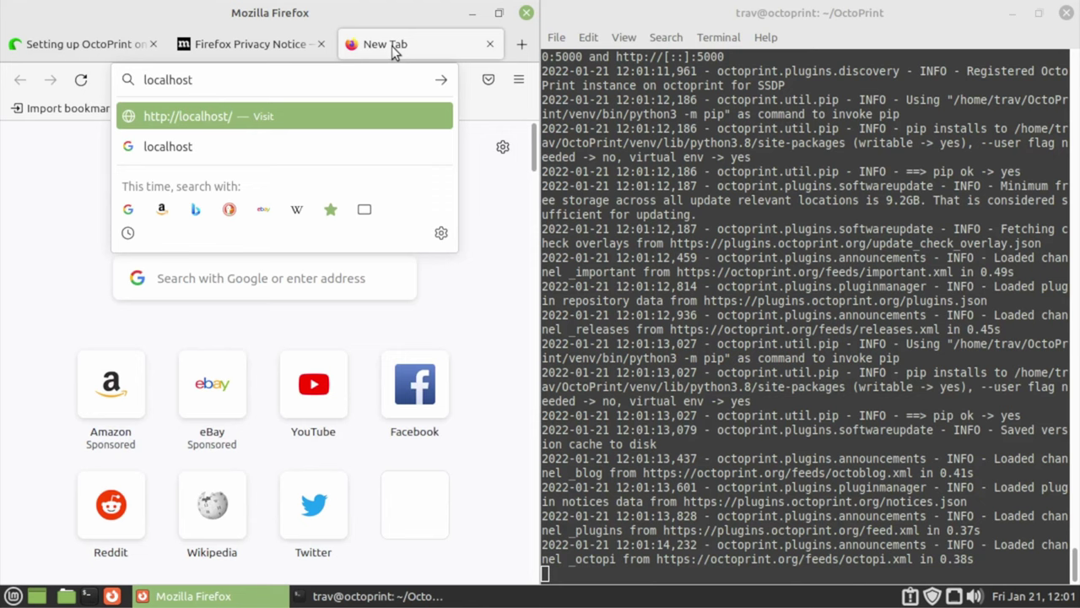
{"action": "type", "text": ":5000"}
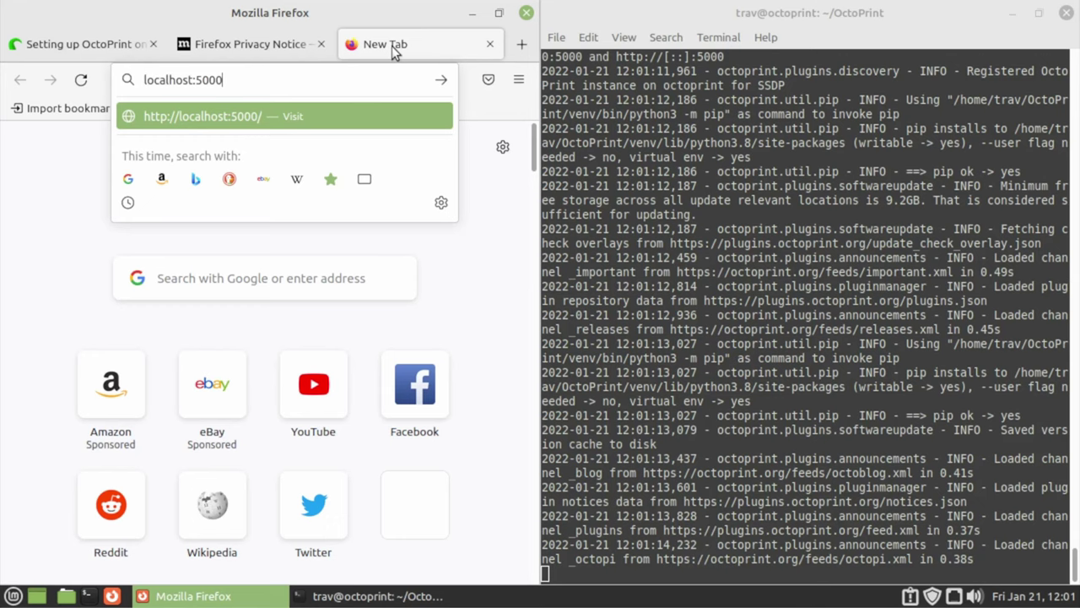
{"action": "key", "text": "Return"}
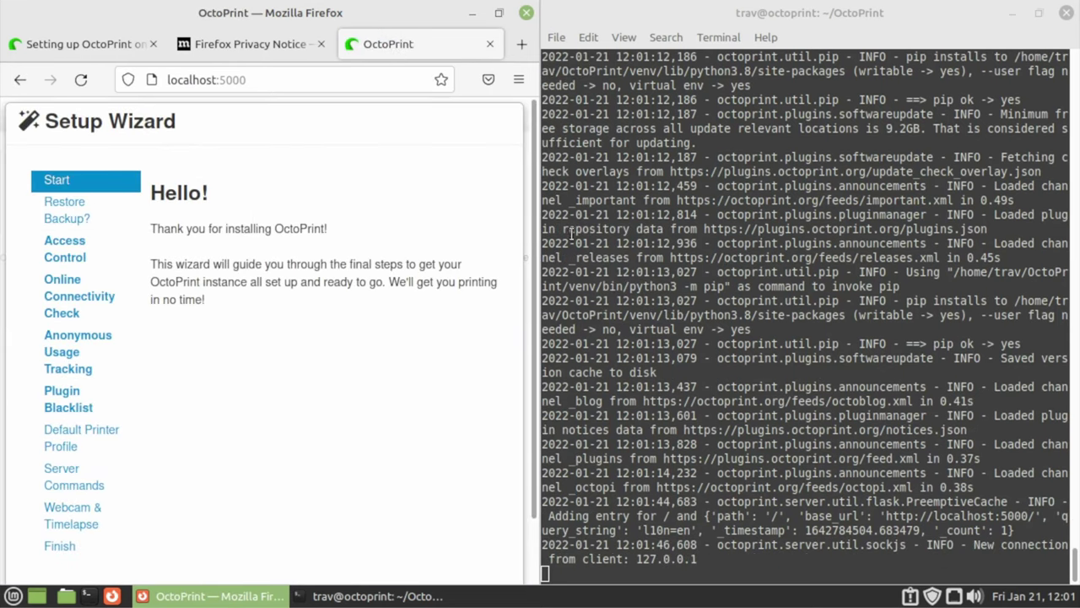
Widen the Firefox window and advance the wizard from Hello! to the 'Restore from a backup?' page
{"action": "left_click_drag", "start_coordinate": [536, 253], "coordinate": [751, 236]}
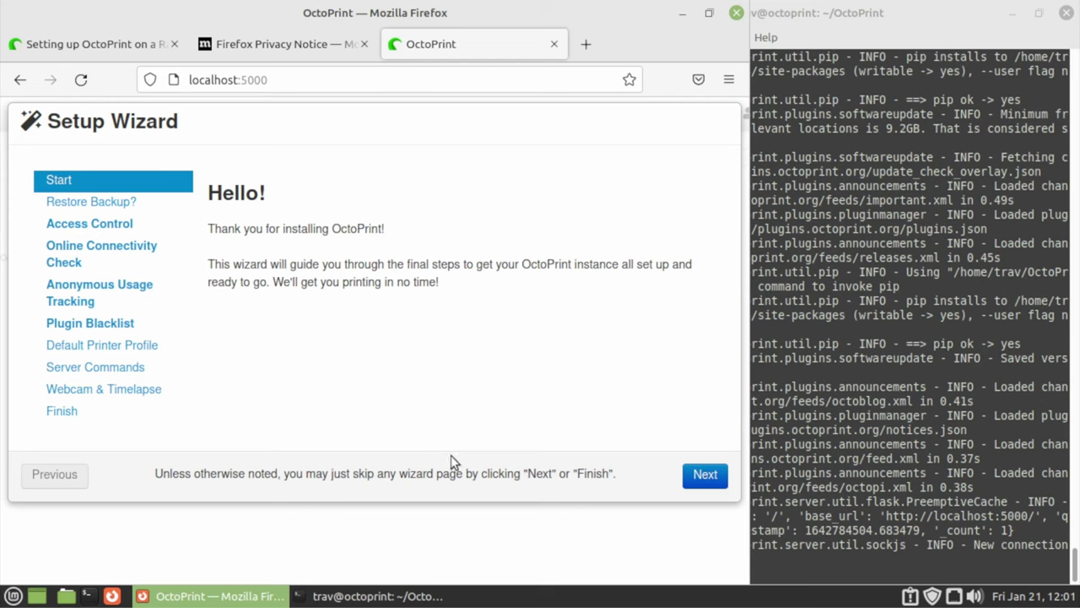
{"action": "left_click", "coordinate": [704, 476]}
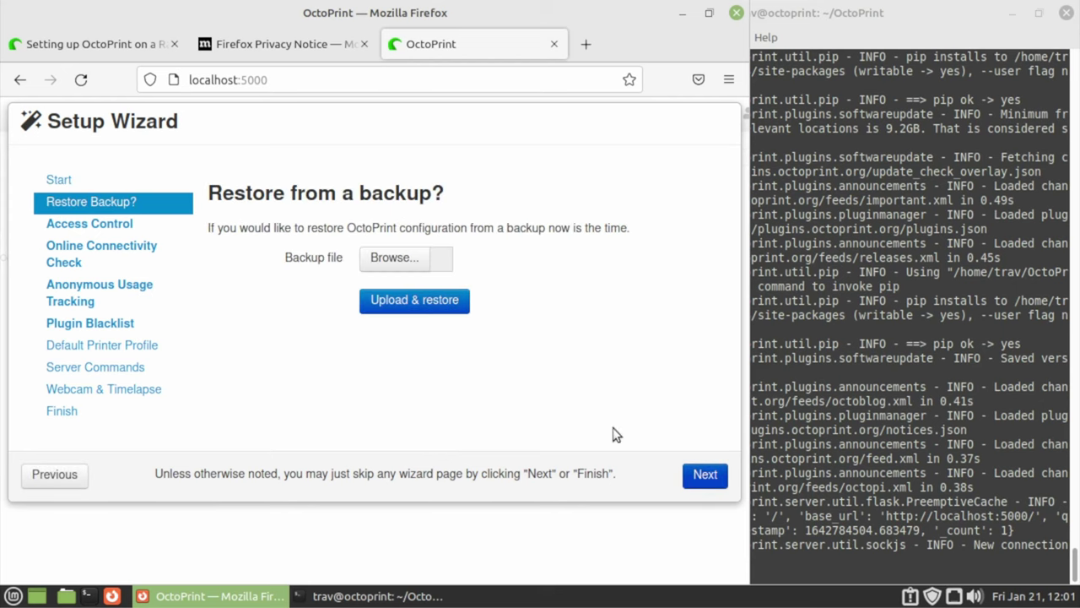
Skip the backup restore and create the administrator account with a username and password
{"action": "left_click", "coordinate": [701, 473]}
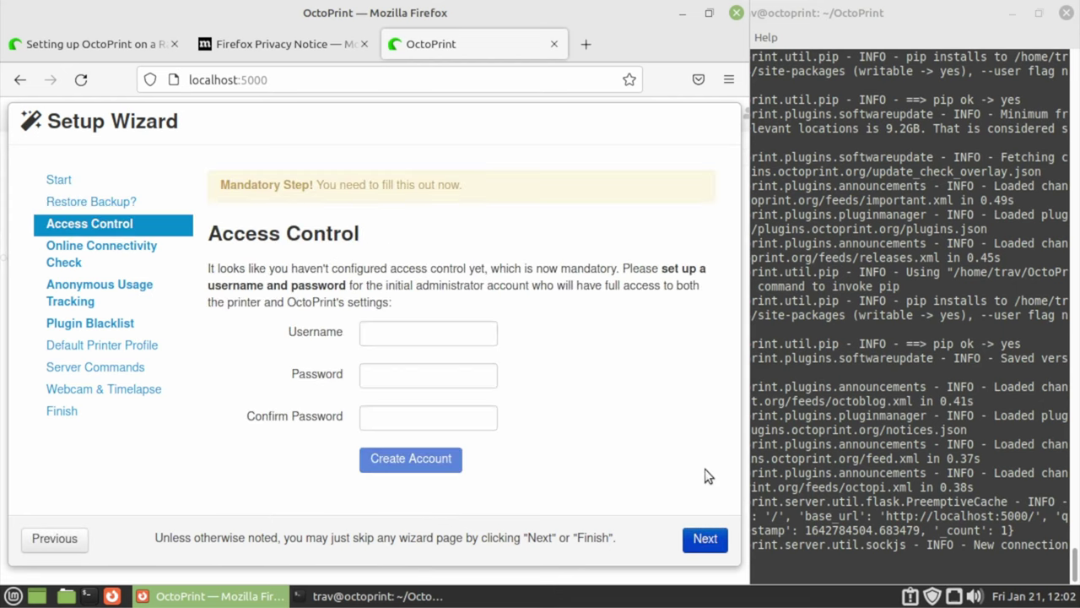
{"action": "left_click", "coordinate": [414, 334]}
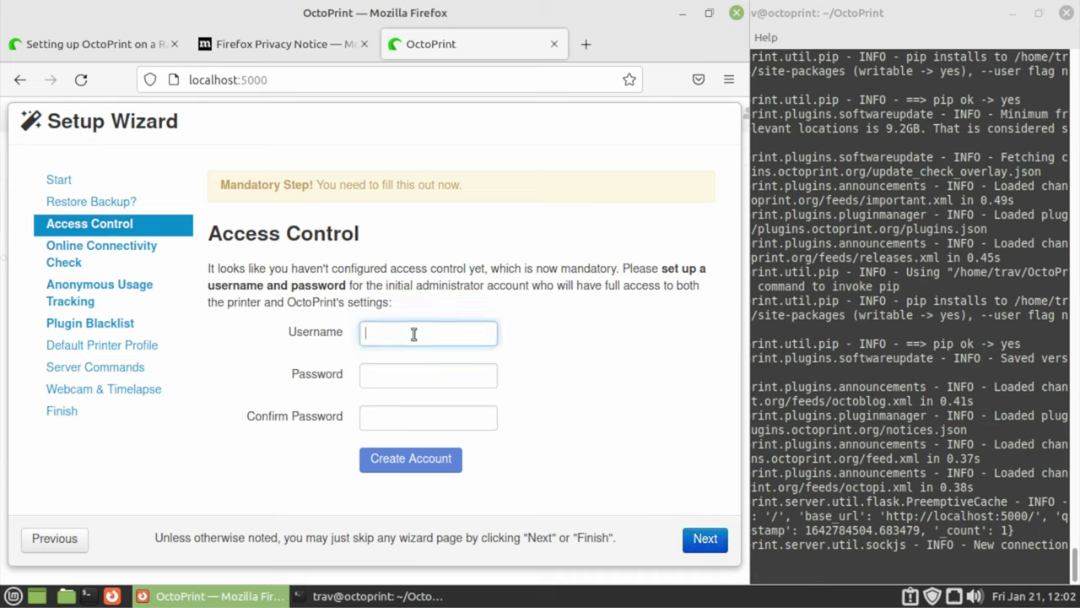
{"action": "type", "text": "trav"}
{"action": "key", "text": "Tab"}
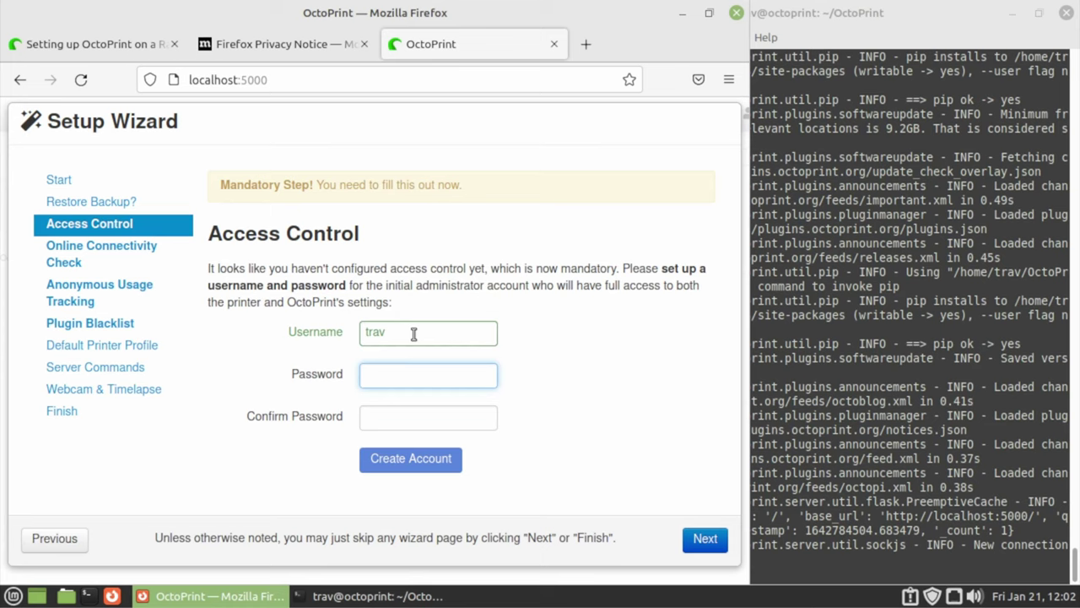
{"action": "type", "text": "****"}
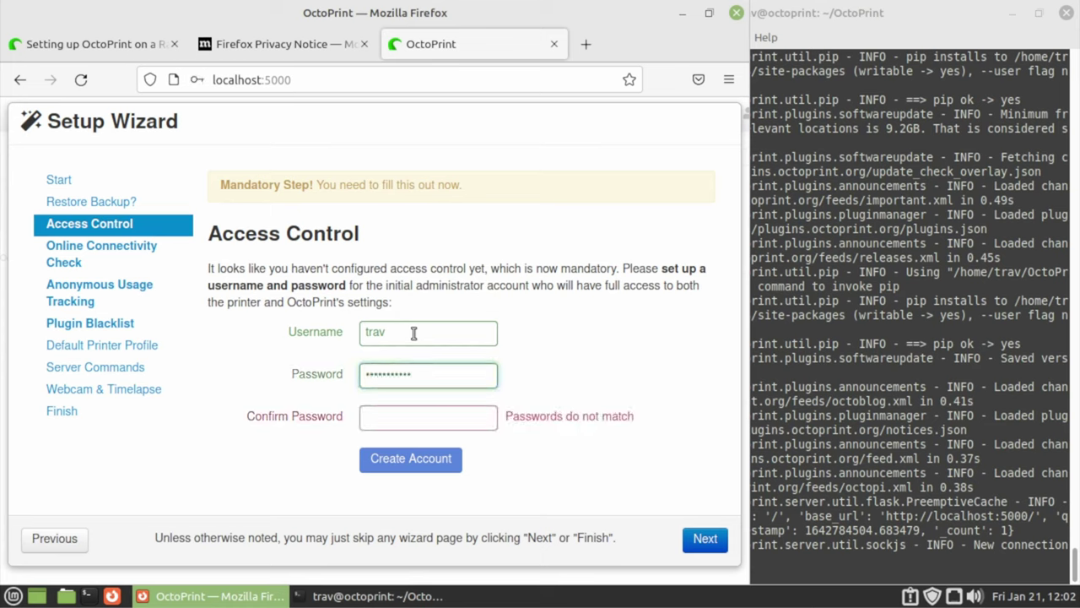
{"action": "key", "text": "Tab"}
{"action": "type", "text": "*********"}
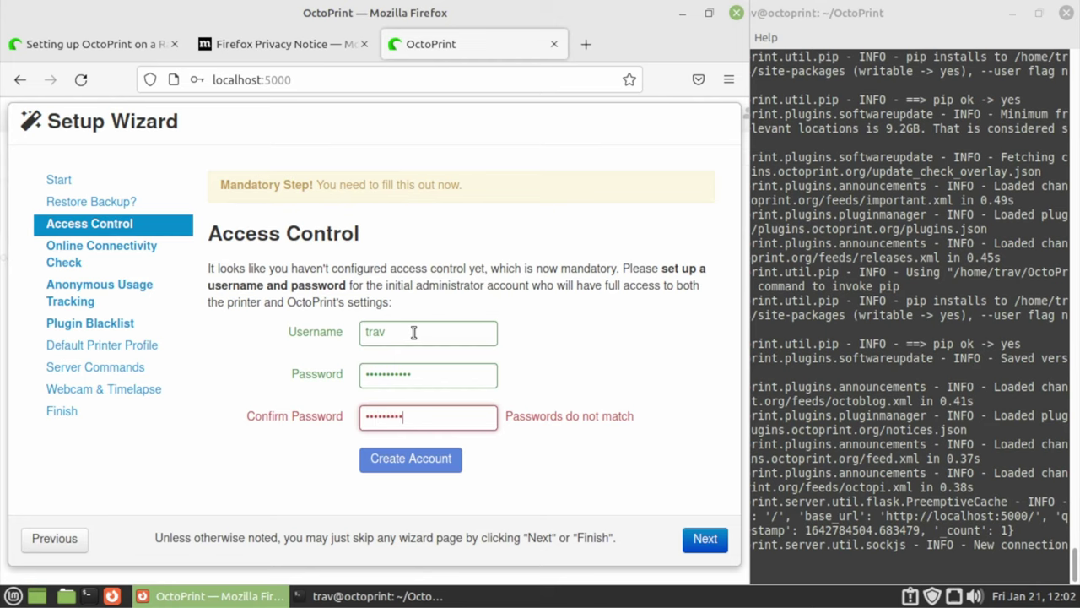
{"action": "type", "text": "*"}
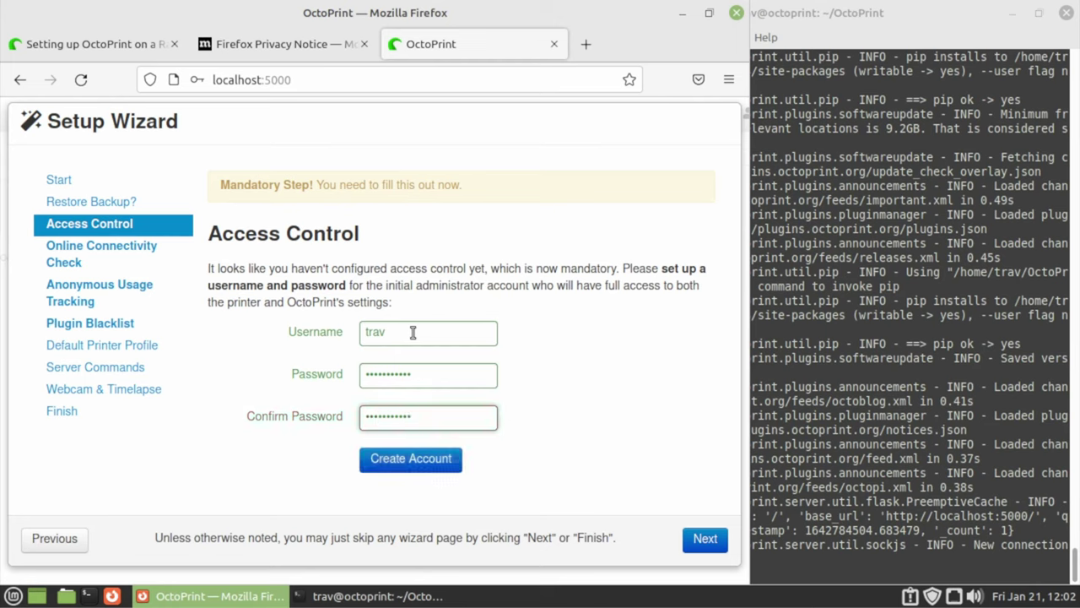
{"action": "left_click", "coordinate": [403, 458]}
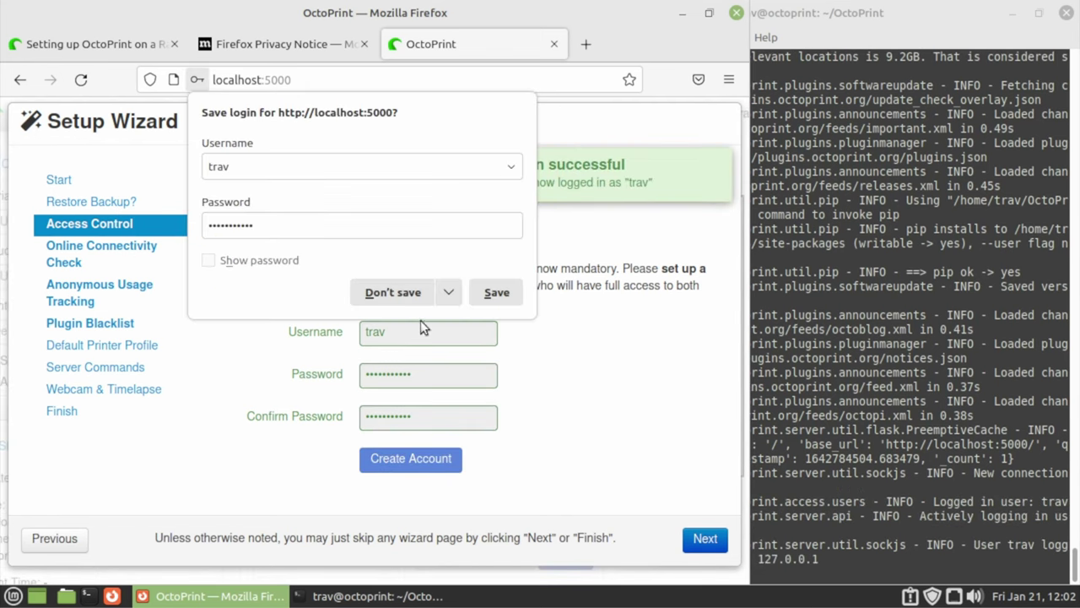
Dismiss Firefox's save-login prompt and continue the wizard to the Online Connectivity Check
{"action": "double_click", "coordinate": [294, 224]}
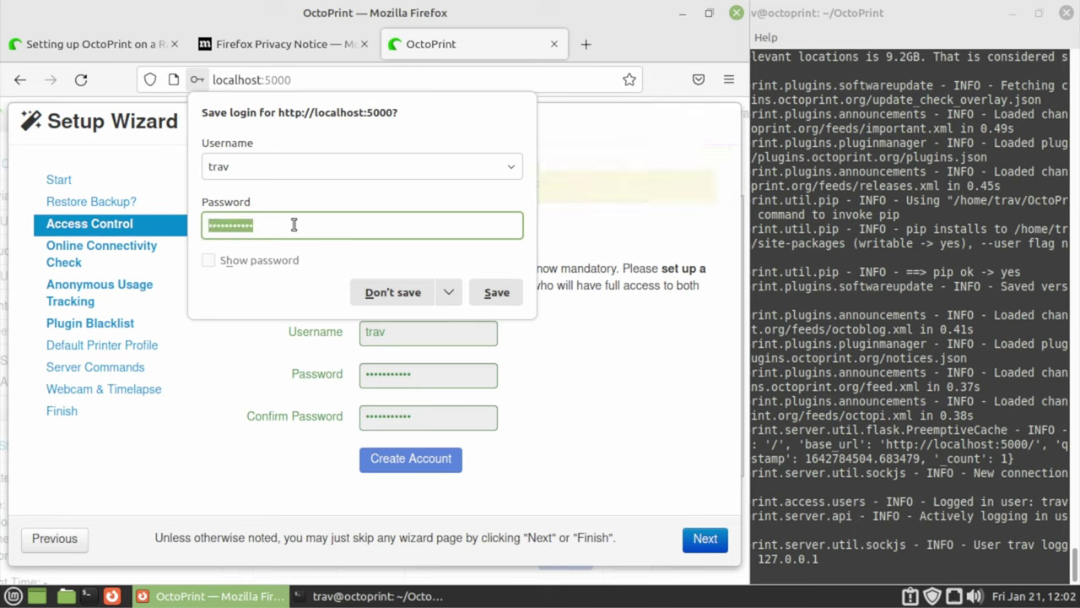
{"action": "type", "text": "pass"}
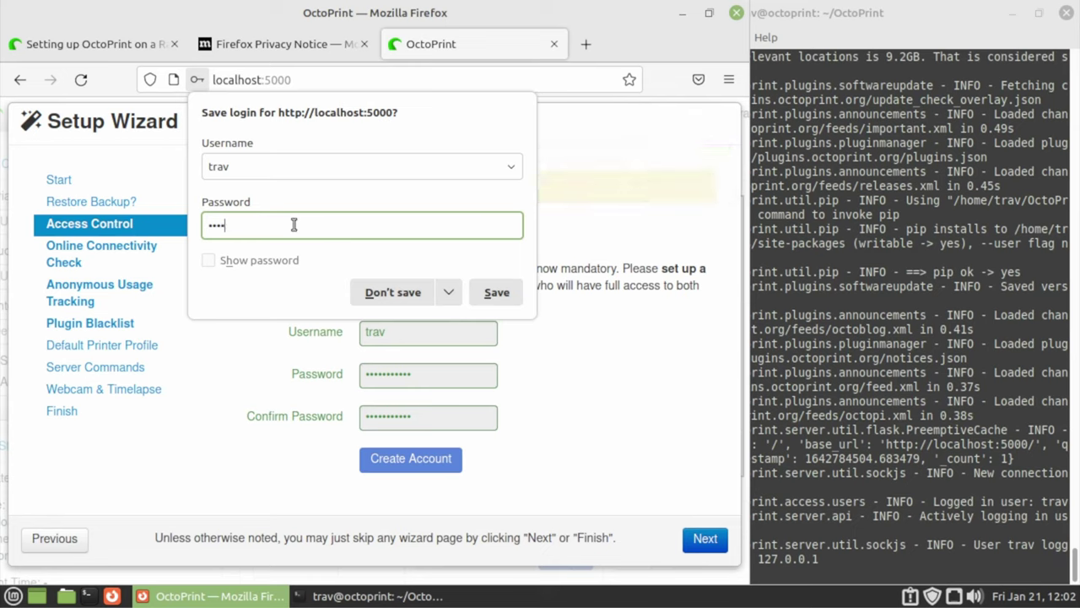
{"action": "type", "text": "word1"}
{"action": "key", "text": "Return"}
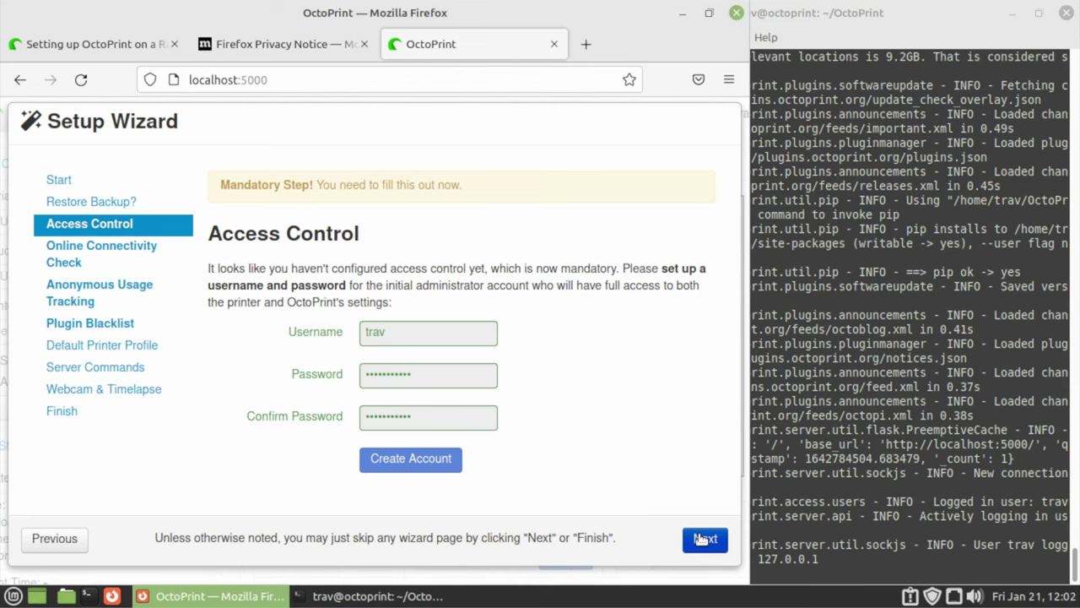
{"action": "left_click", "coordinate": [706, 540]}
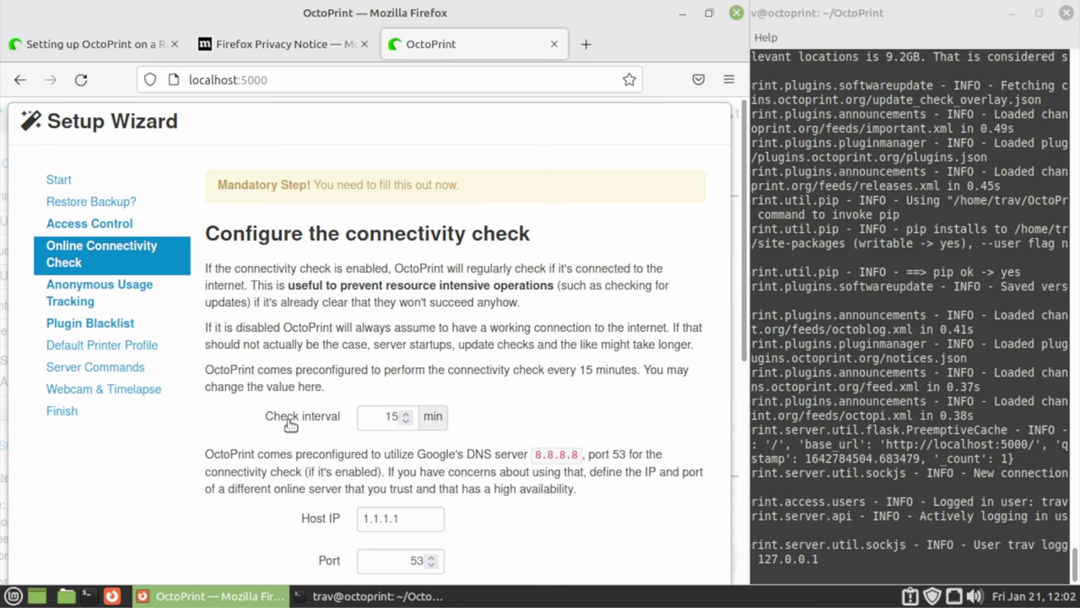
Run the connectivity host/port test and the hostname resolution test
{"action": "mouse_move", "coordinate": [290, 424]}
{"action": "scroll", "coordinate": [519, 445], "scroll_direction": "down", "scroll_amount": 2}
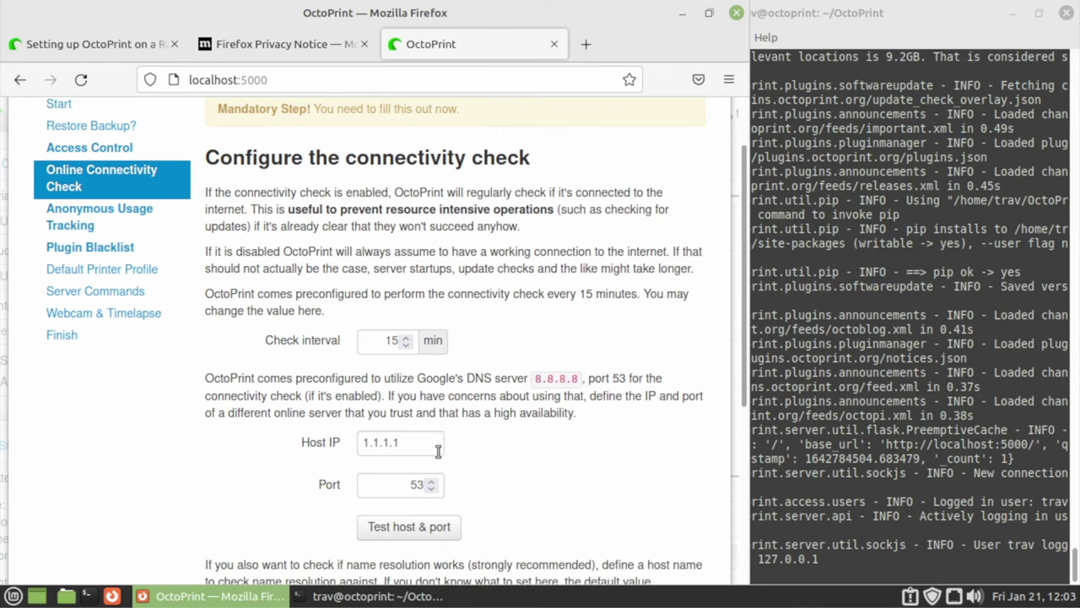
{"action": "left_click", "coordinate": [427, 529]}
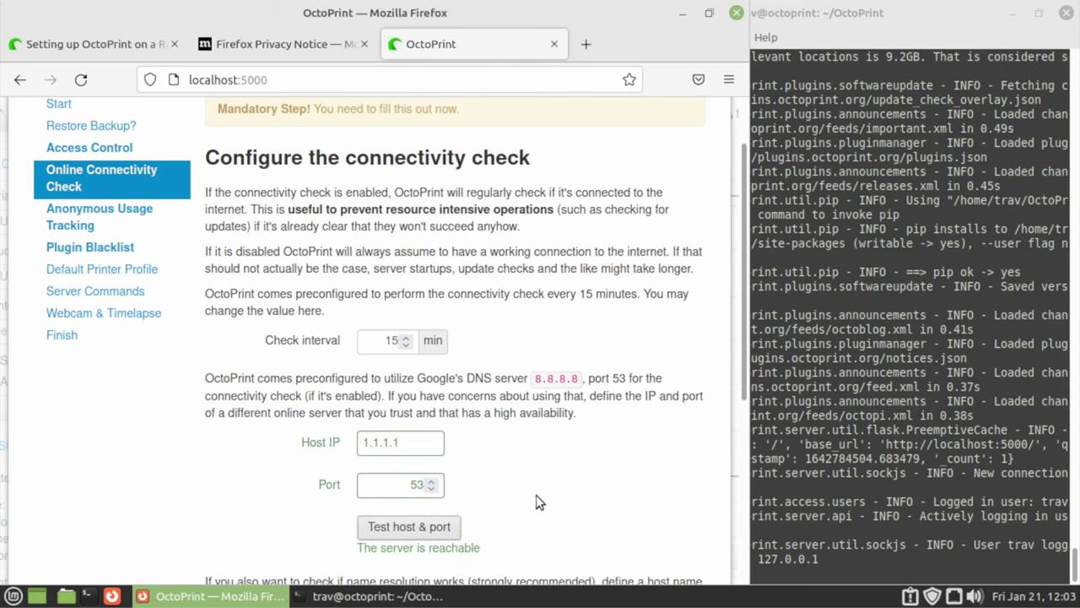
{"action": "scroll", "coordinate": [465, 456], "scroll_direction": "down", "scroll_amount": 4}
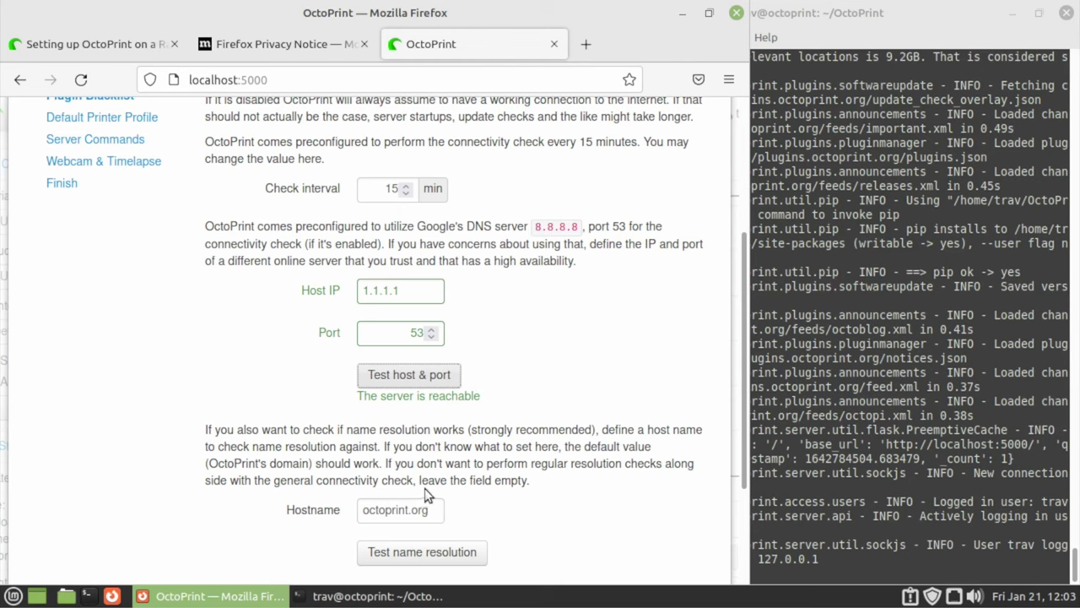
{"action": "scroll", "coordinate": [424, 497], "scroll_direction": "down", "scroll_amount": 2}
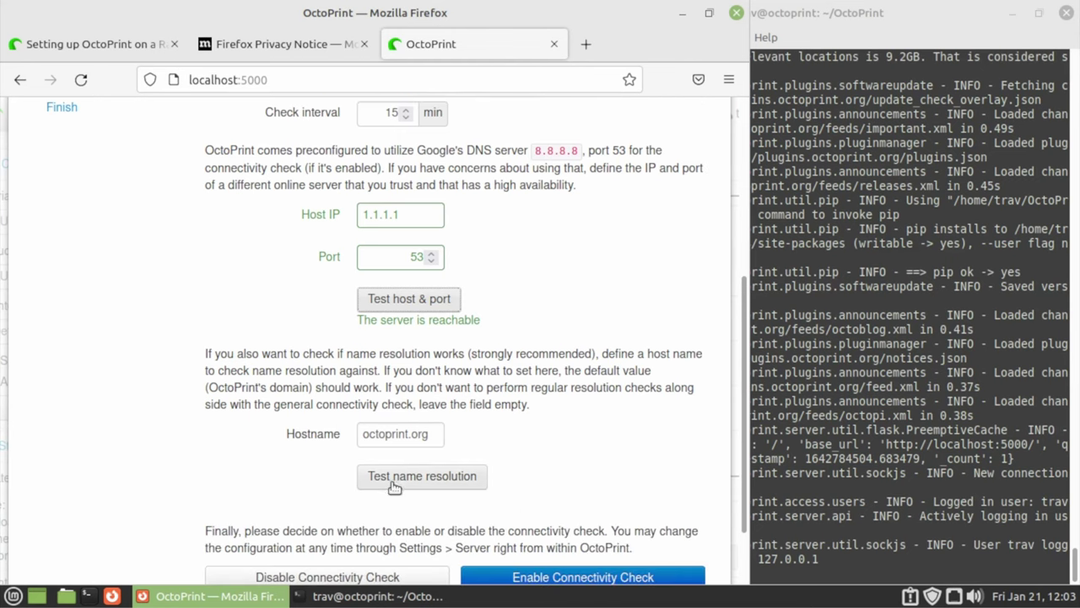
{"action": "left_click", "coordinate": [396, 483]}
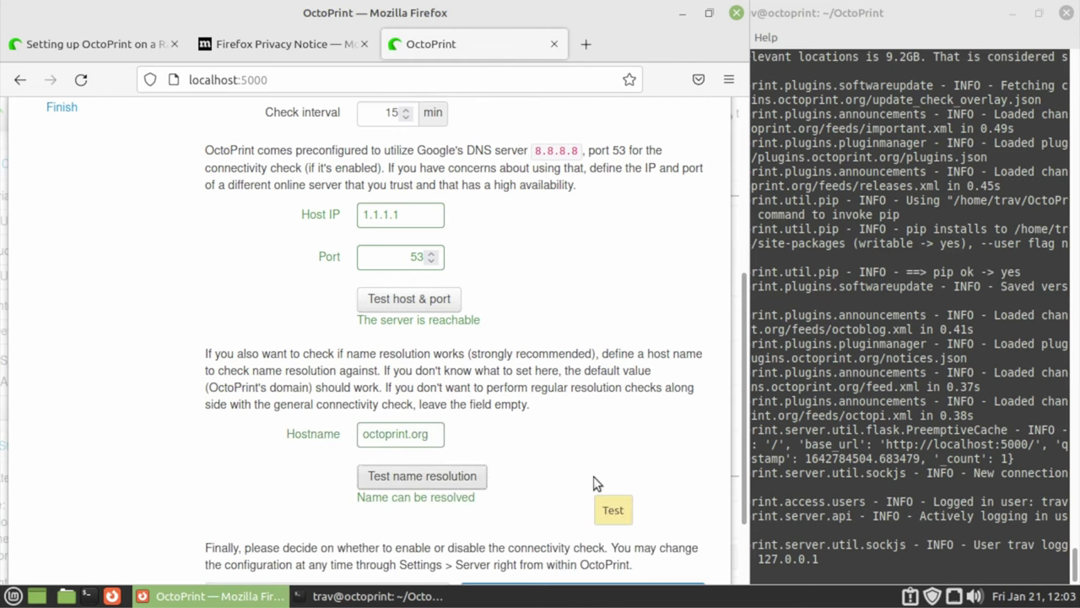
Enable the connectivity check and continue to the Anonymous Usage Tracking step
{"action": "scroll", "coordinate": [594, 482], "scroll_direction": "down", "scroll_amount": 3}
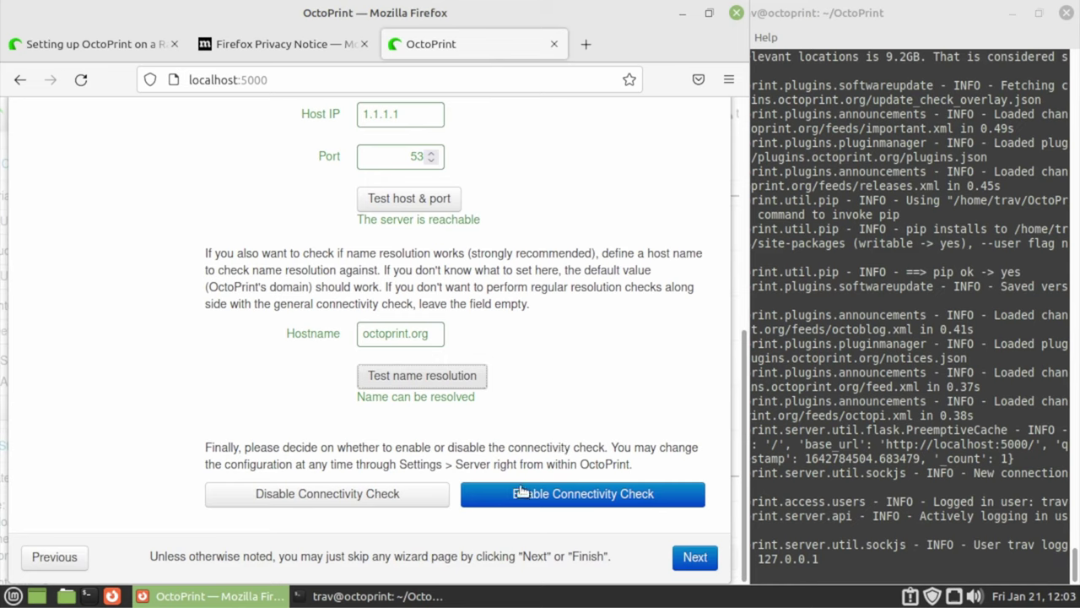
{"action": "left_click", "coordinate": [555, 497]}
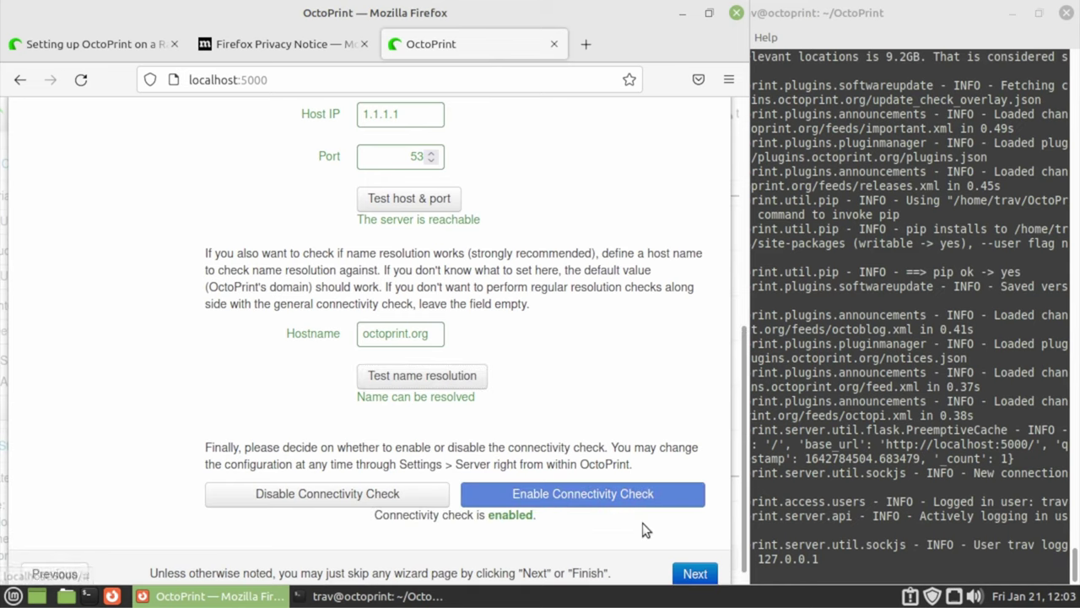
{"action": "scroll", "coordinate": [599, 481], "scroll_direction": "up", "scroll_amount": 5}
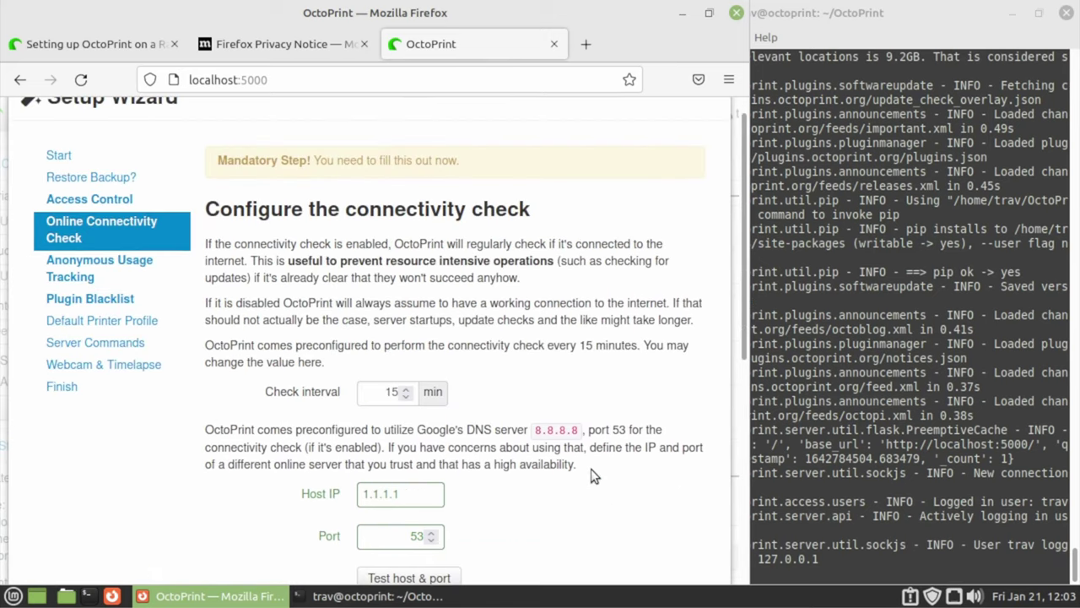
{"action": "scroll", "coordinate": [591, 471], "scroll_direction": "down", "scroll_amount": 3}
{"action": "scroll", "coordinate": [523, 439], "scroll_direction": "up", "scroll_amount": 2}
{"action": "scroll", "coordinate": [549, 464], "scroll_direction": "down", "scroll_amount": 5}
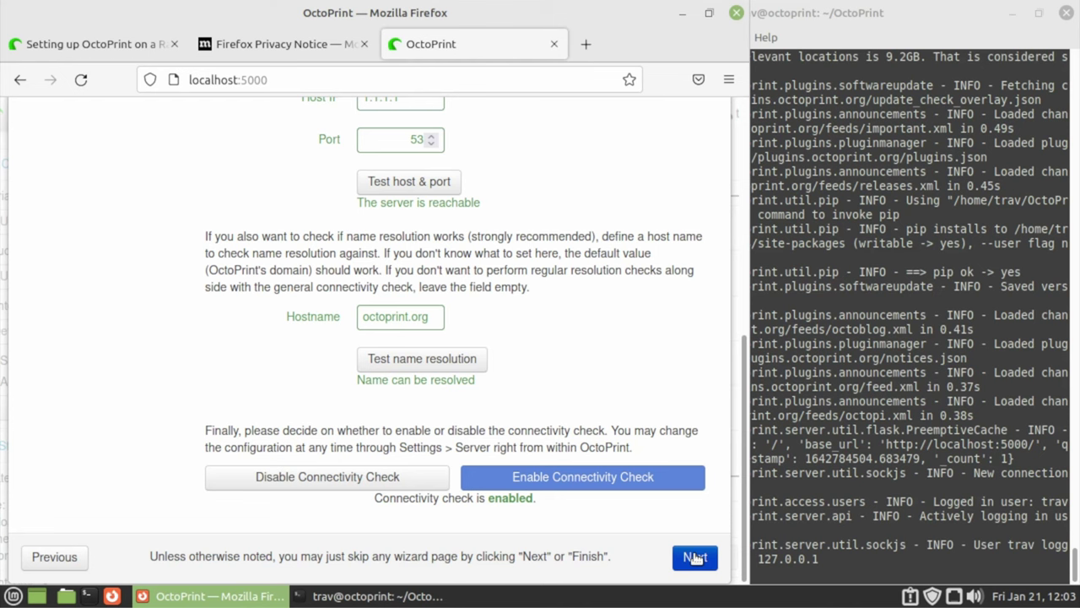
{"action": "left_click", "coordinate": [695, 558]}
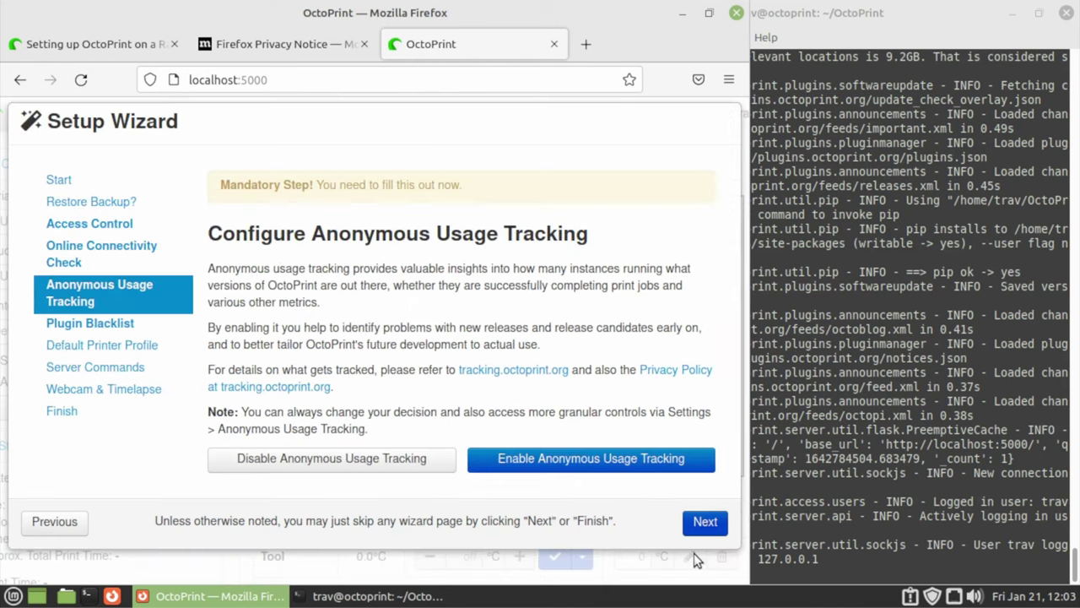
Disable anonymous usage tracking, enable plugin blacklist processing, and continue to printer profile setup
{"action": "left_click", "coordinate": [358, 462]}
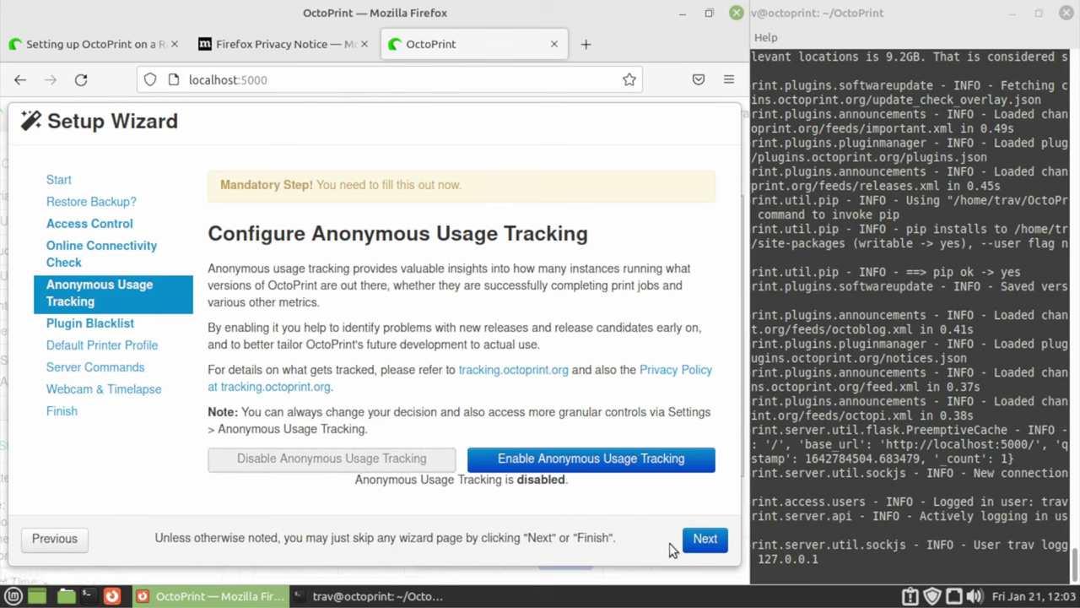
{"action": "left_click", "coordinate": [714, 547]}
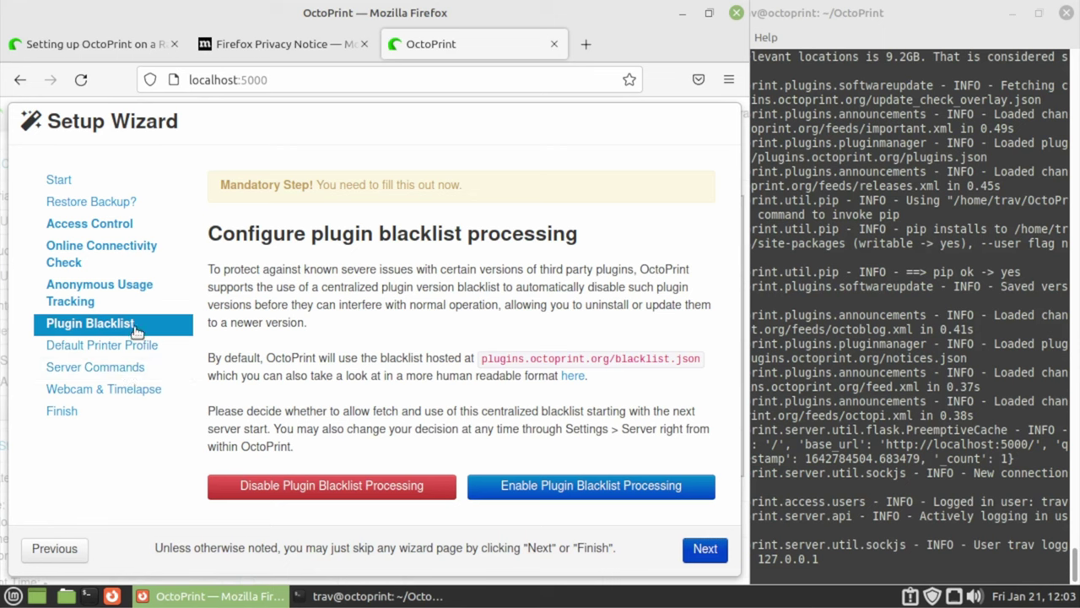
{"action": "left_click", "coordinate": [561, 487]}
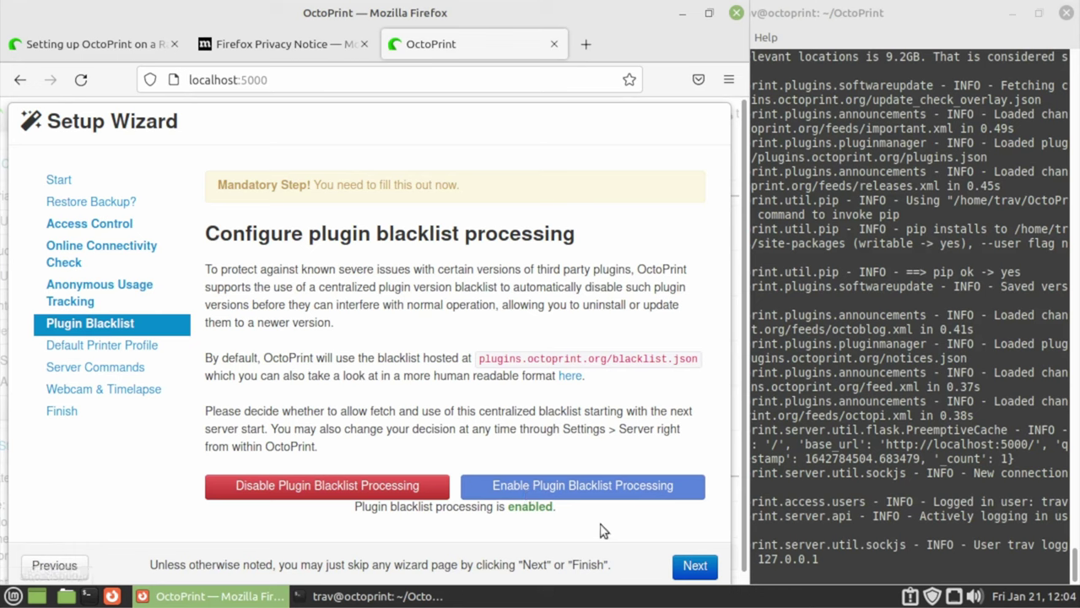
{"action": "left_click", "coordinate": [695, 567]}
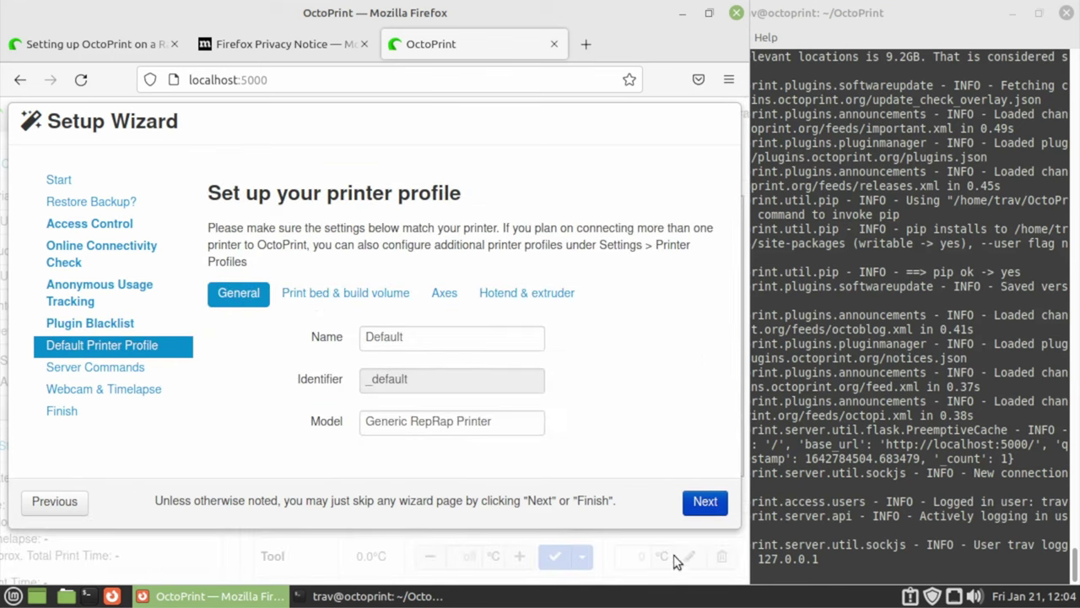
Rename the Default printer profile to SV01 and set its model to Sovol SV01
{"action": "double_click", "coordinate": [455, 339]}
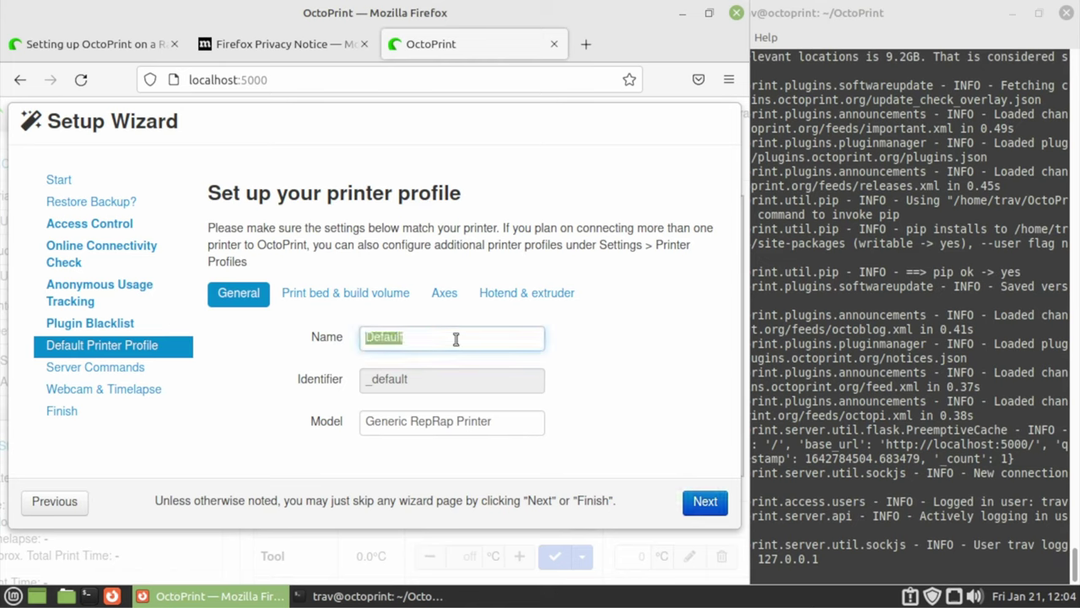
{"action": "type", "text": "SOVOL SV01"}
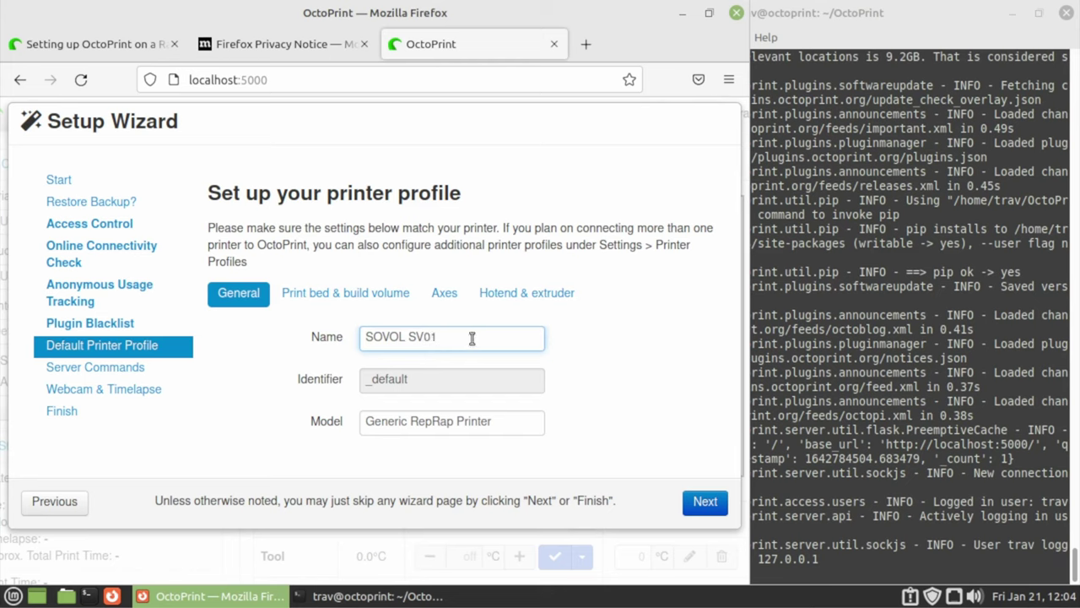
{"action": "key", "text": "ctrl+a"}
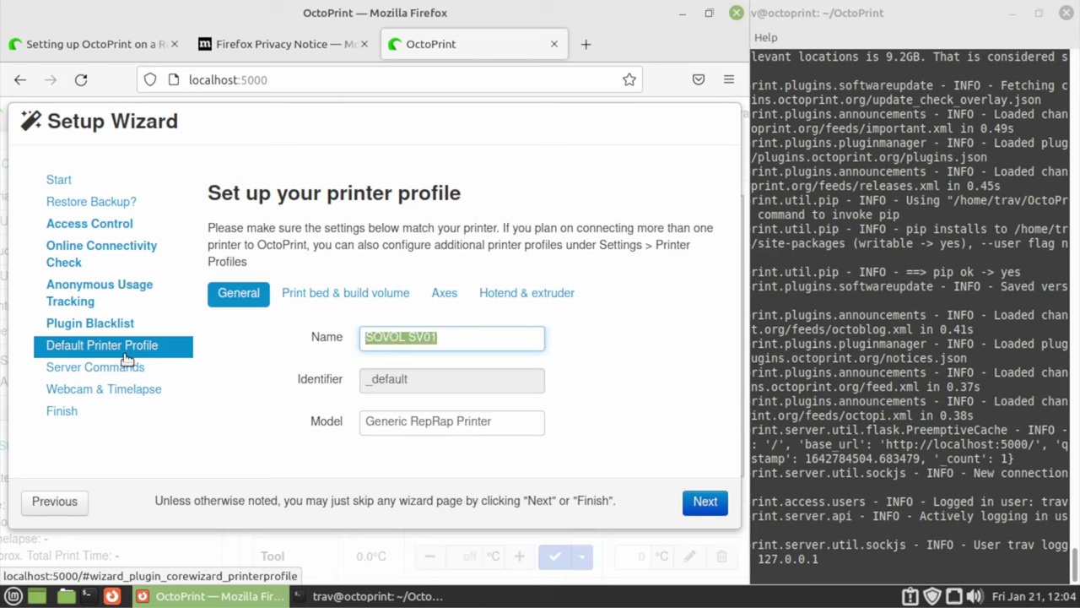
{"action": "type", "text": "SV"}
{"action": "key", "text": "Tab"}
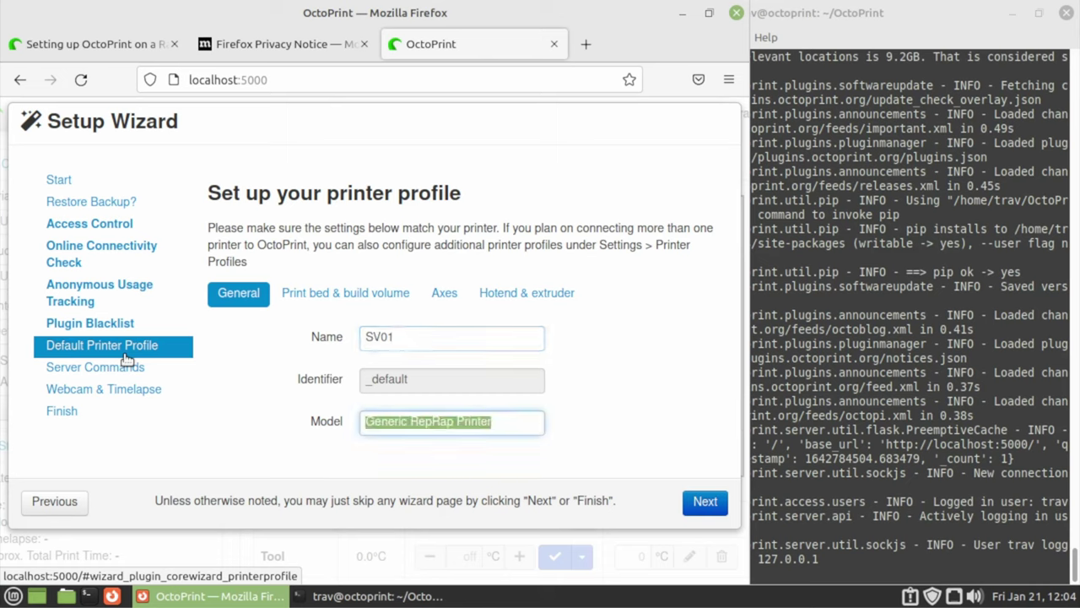
{"action": "type", "text": "Sovol SV01"}
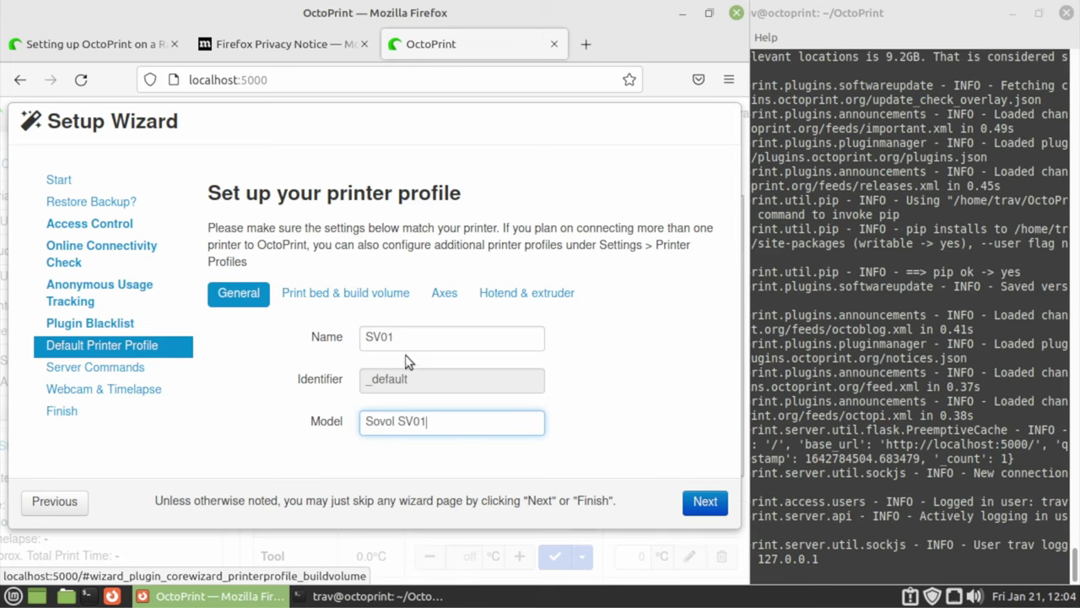
{"action": "left_click", "coordinate": [361, 290]}
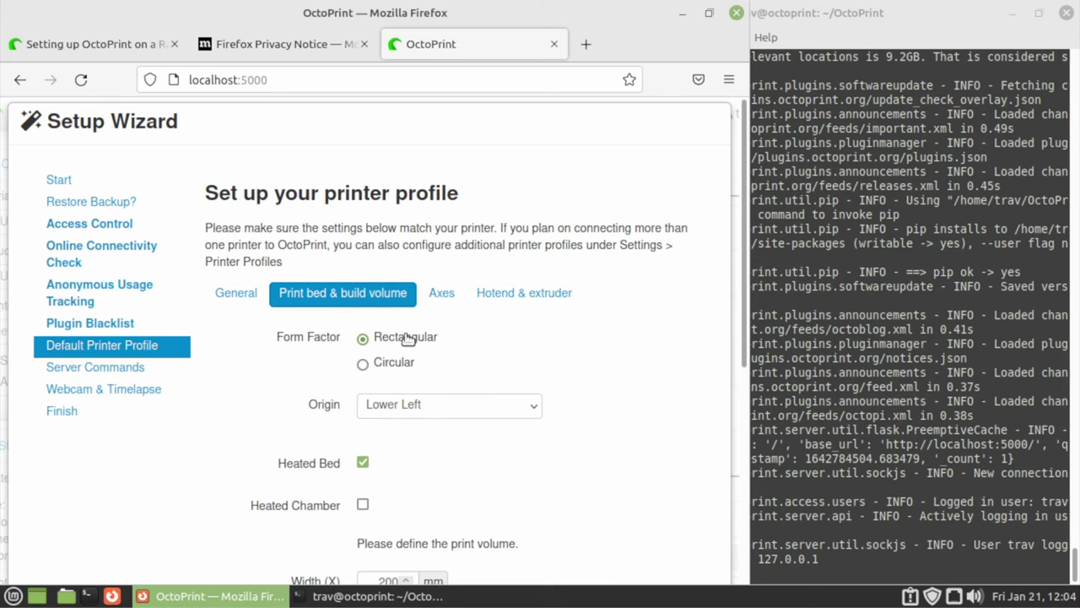
Scroll down to the print volume width, depth and height fields
{"action": "scroll", "coordinate": [403, 336], "scroll_direction": "down", "scroll_amount": 2}
{"action": "scroll", "coordinate": [439, 380], "scroll_direction": "down", "scroll_amount": 2}
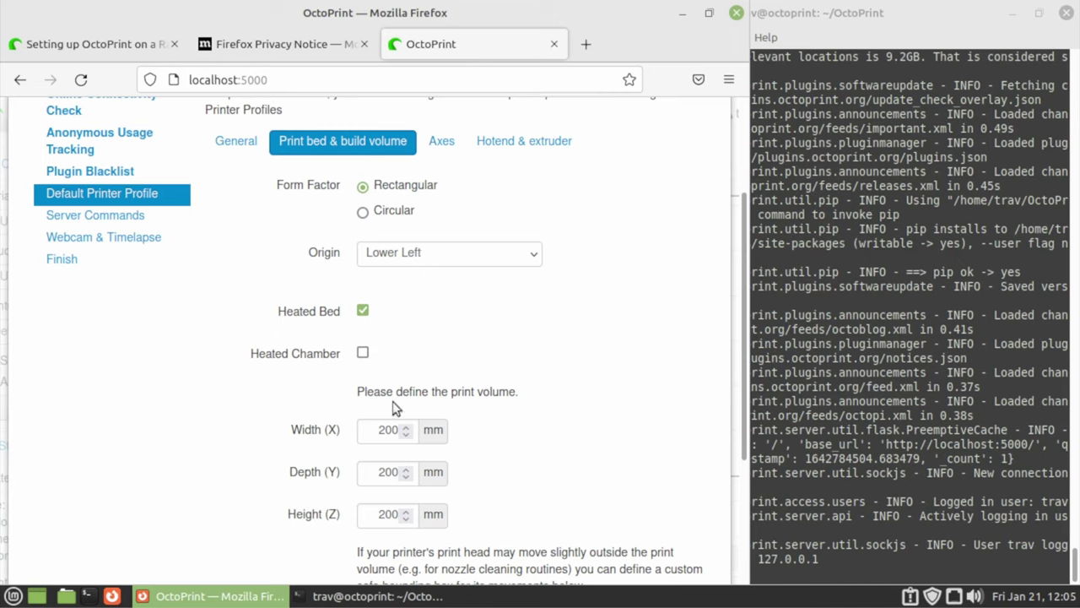
Search Google for 'sovol sv01 build volume' in a new browser tab
{"action": "left_click", "coordinate": [578, 44]}
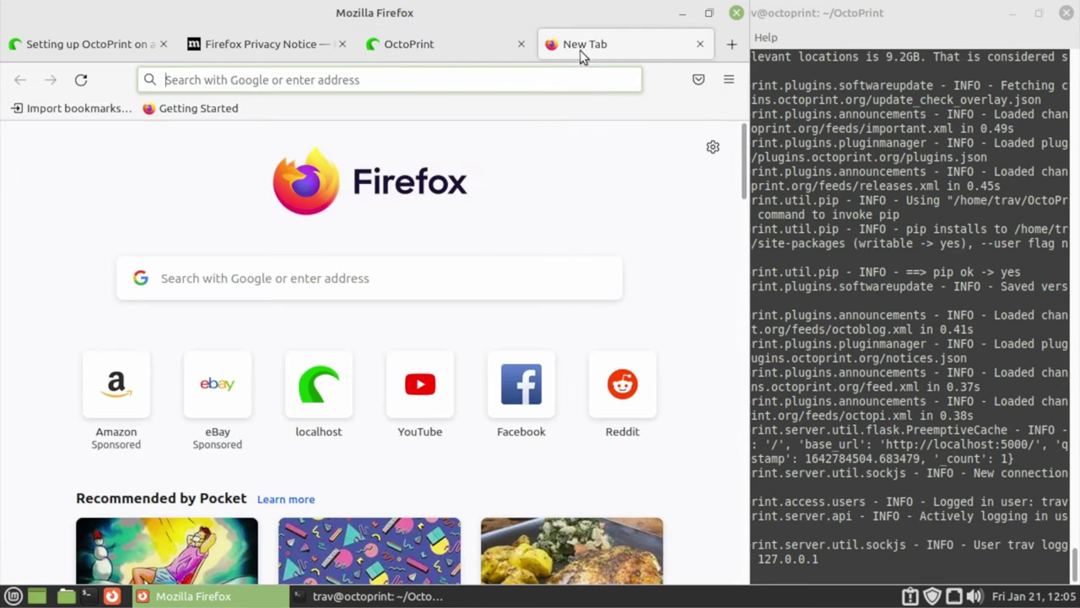
{"action": "type", "text": "gogo"}
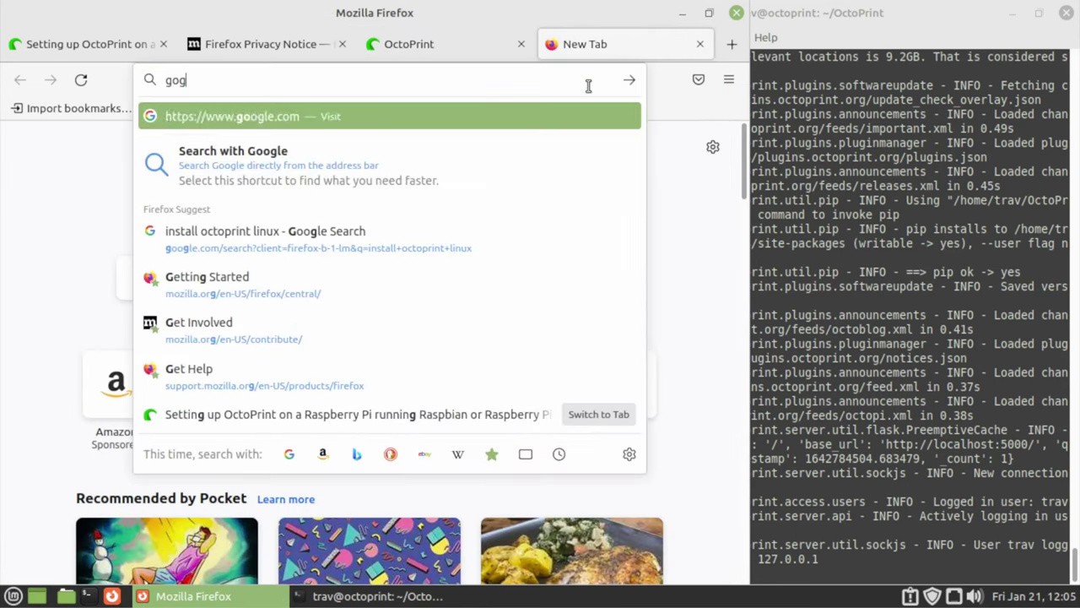
{"action": "key", "text": "BackSpace"}
{"action": "key", "text": "BackSpace"}
{"action": "type", "text": "ogle.com/"}
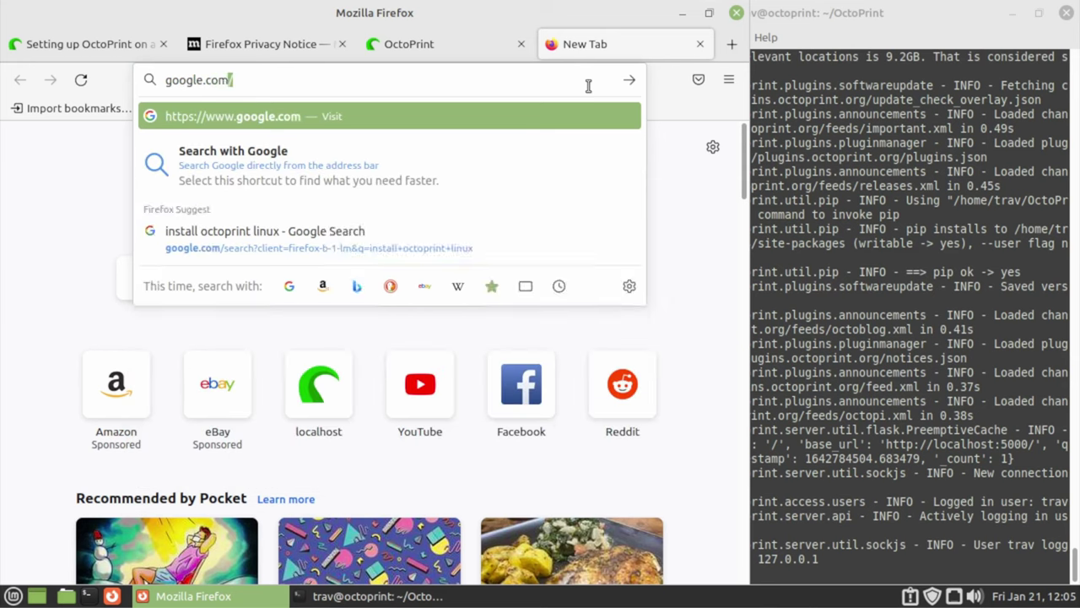
{"action": "key", "text": "Return"}
{"action": "type", "text": "sovol sv01 "}
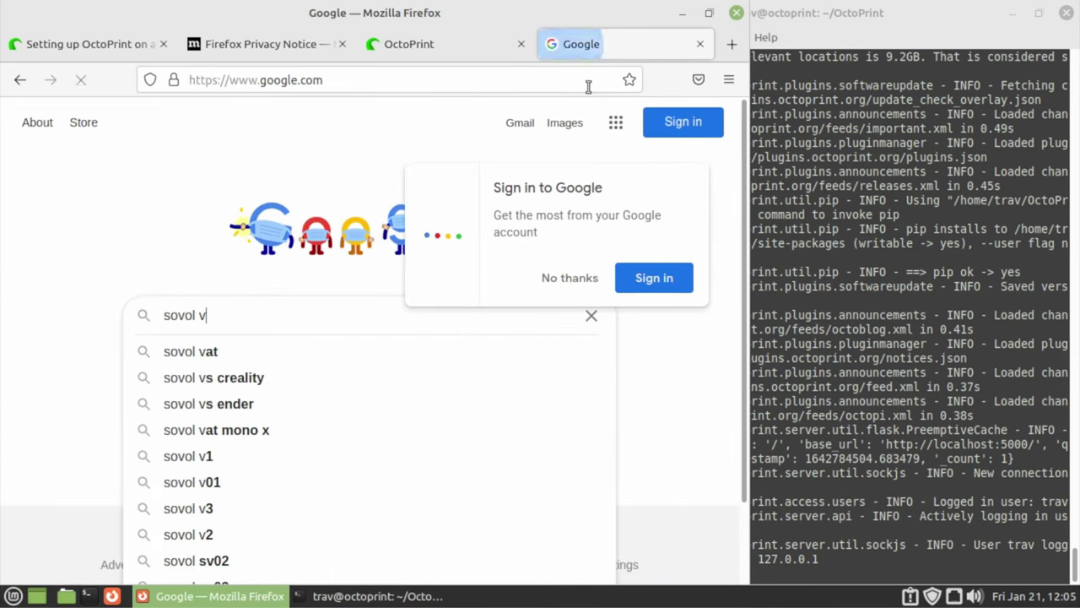
{"action": "type", "text": "build"}
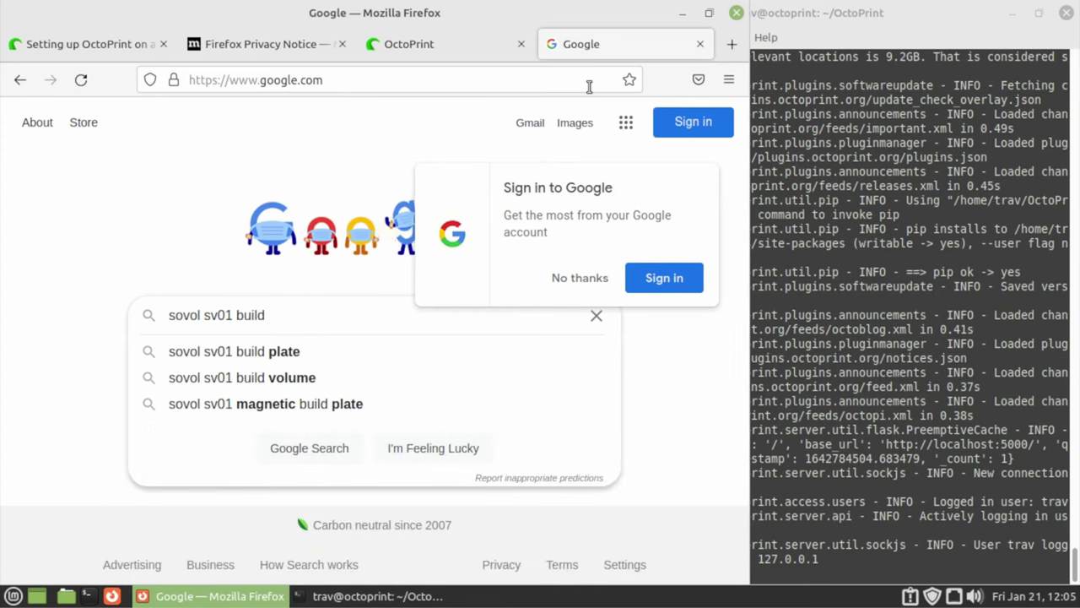
{"action": "key", "text": "Down"}
{"action": "key", "text": "Down"}
{"action": "key", "text": "Return"}
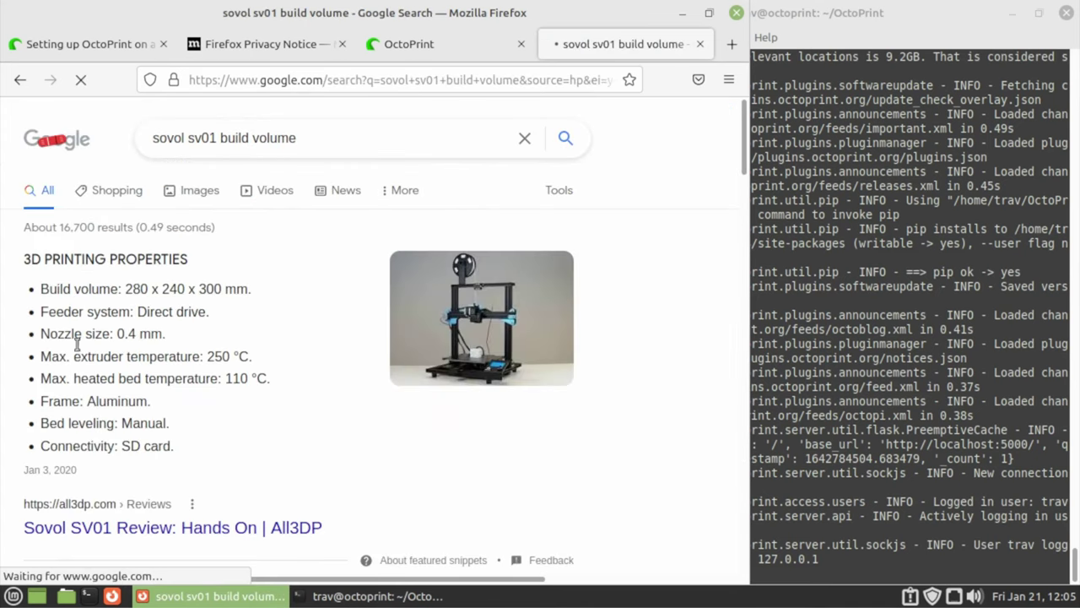
Read the SV01 build volume of 280 x 240 x 300 mm, then return to OctoPrint
{"action": "scroll", "coordinate": [209, 331], "scroll_direction": "down", "scroll_amount": 2}
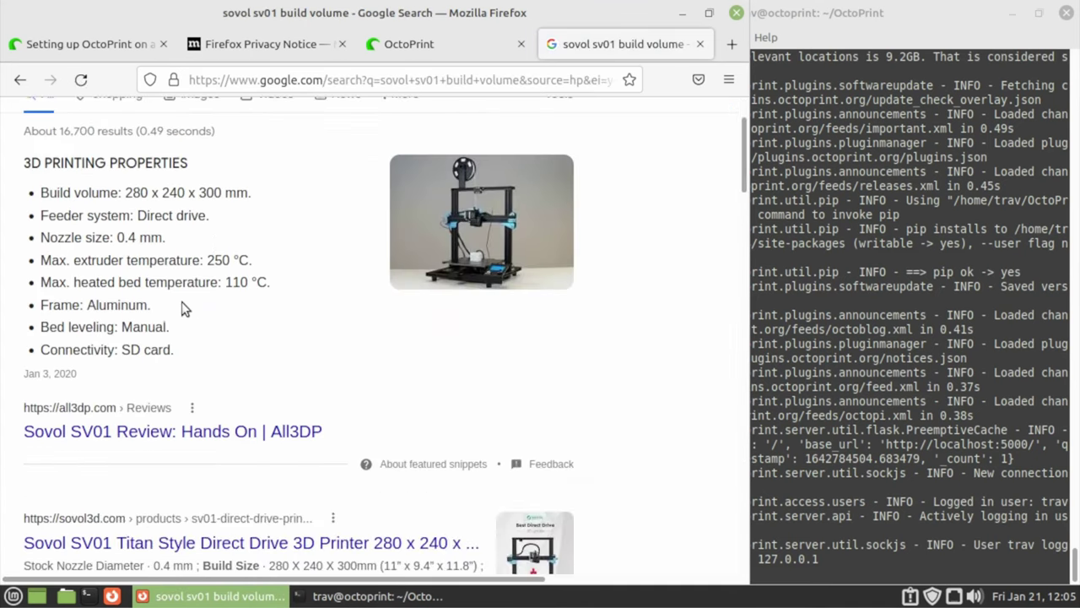
{"action": "triple_click", "coordinate": [129, 192]}
{"action": "left_click", "coordinate": [135, 193]}
{"action": "double_click", "coordinate": [131, 192]}
{"action": "left_click", "coordinate": [166, 192]}
{"action": "double_click", "coordinate": [169, 193]}
{"action": "double_click", "coordinate": [208, 193]}
{"action": "double_click", "coordinate": [137, 193]}
{"action": "double_click", "coordinate": [173, 192]}
{"action": "left_click", "coordinate": [195, 193]}
{"action": "mouse_move", "coordinate": [215, 596]}
{"action": "left_click", "coordinate": [407, 46]}
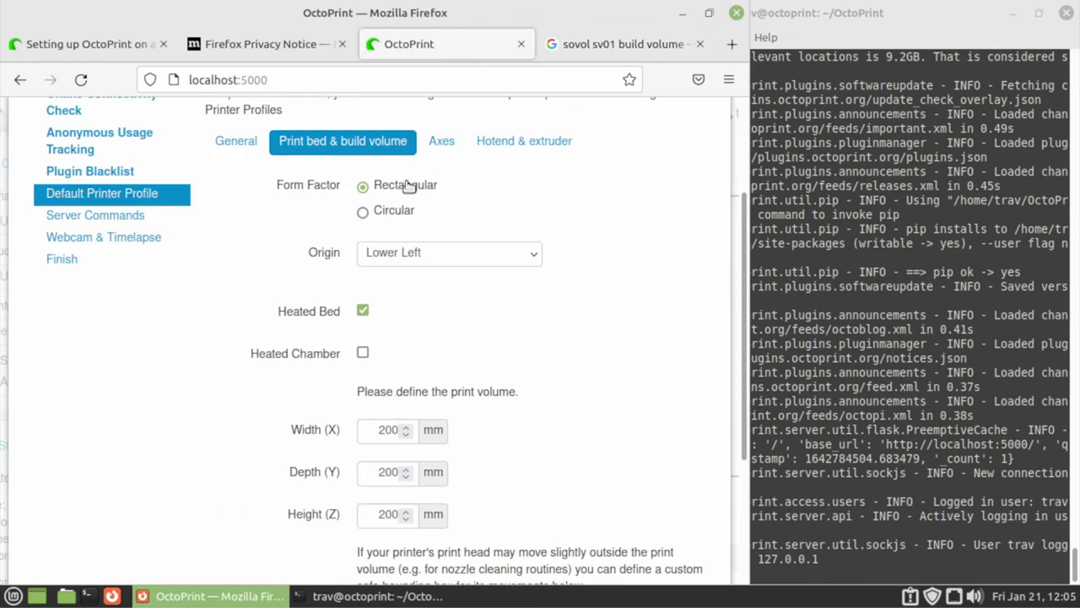
Set the print volume Width to 240 mm, checking the search results first
{"action": "double_click", "coordinate": [394, 432]}
{"action": "left_click", "coordinate": [596, 47]}
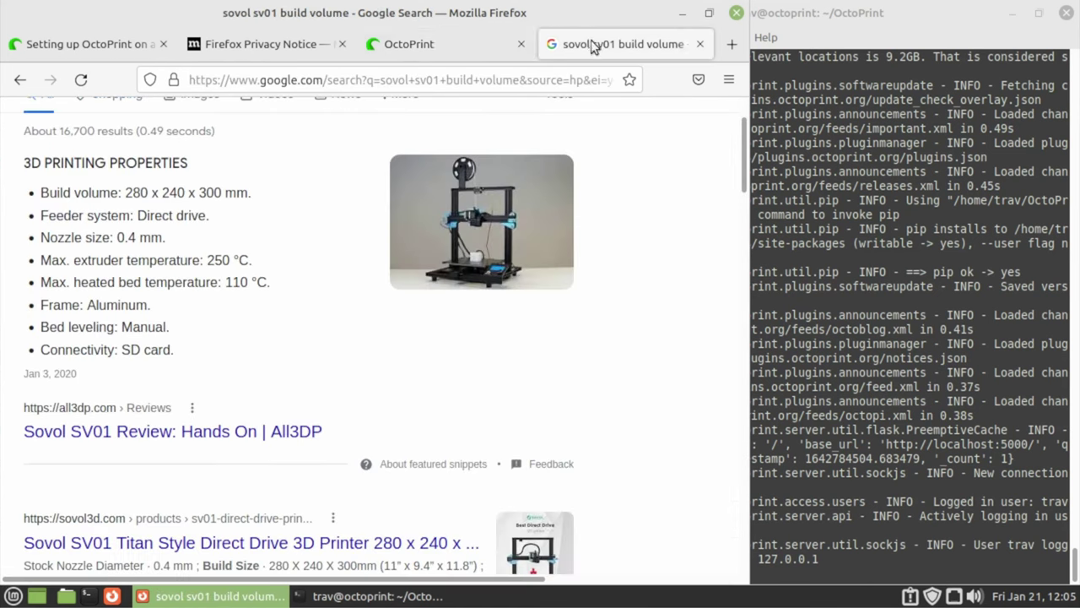
{"action": "left_click", "coordinate": [447, 44]}
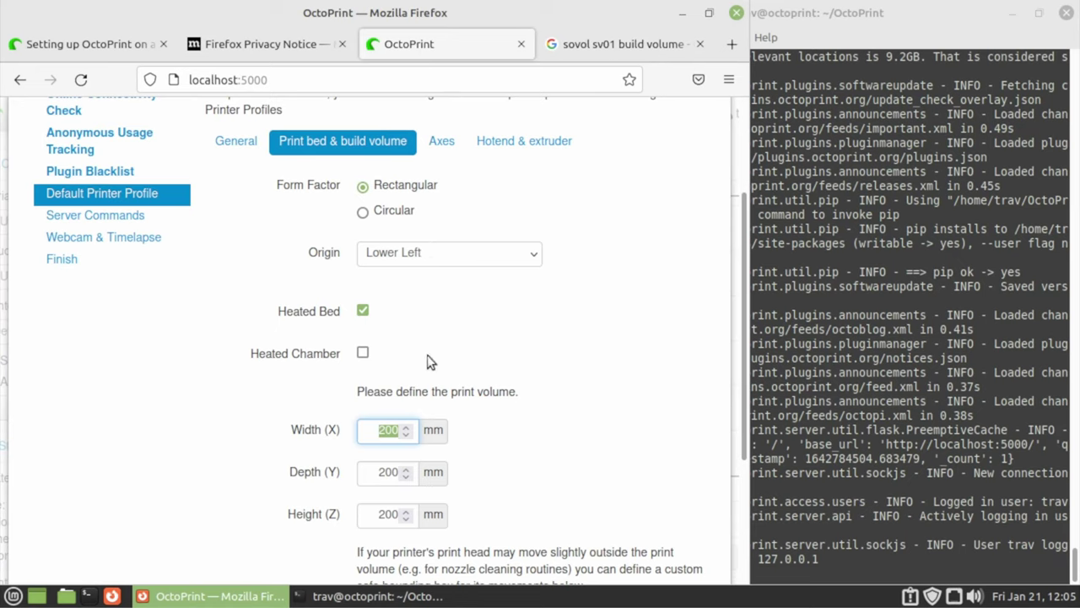
{"action": "scroll", "coordinate": [416, 433], "scroll_direction": "down", "scroll_amount": 1}
{"action": "double_click", "coordinate": [374, 429]}
{"action": "type", "text": "280"}
{"action": "triple_click", "coordinate": [387, 434]}
{"action": "type", "text": "240"}
Set the Depth to 280 mm and the Height to 300 mm
{"action": "triple_click", "coordinate": [389, 473]}
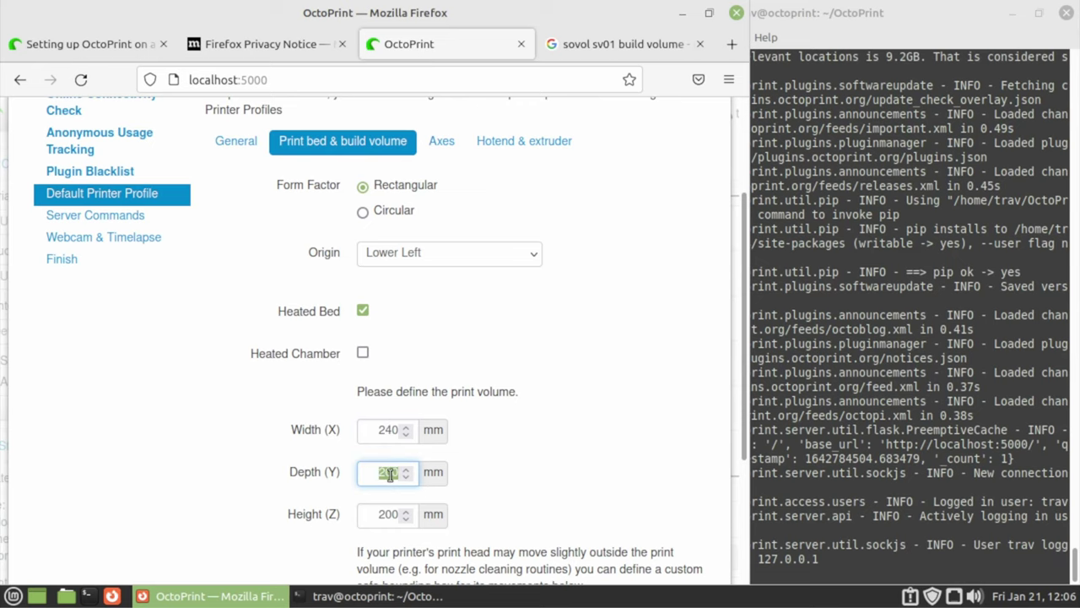
{"action": "type", "text": "2"}
{"action": "left_click", "coordinate": [602, 47]}
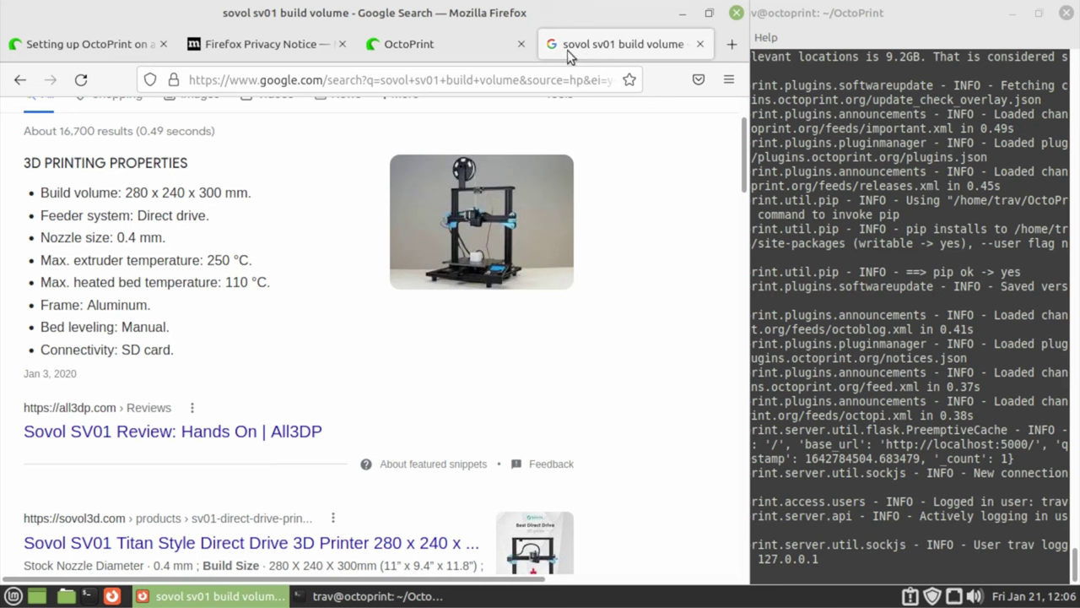
{"action": "left_click", "coordinate": [458, 44]}
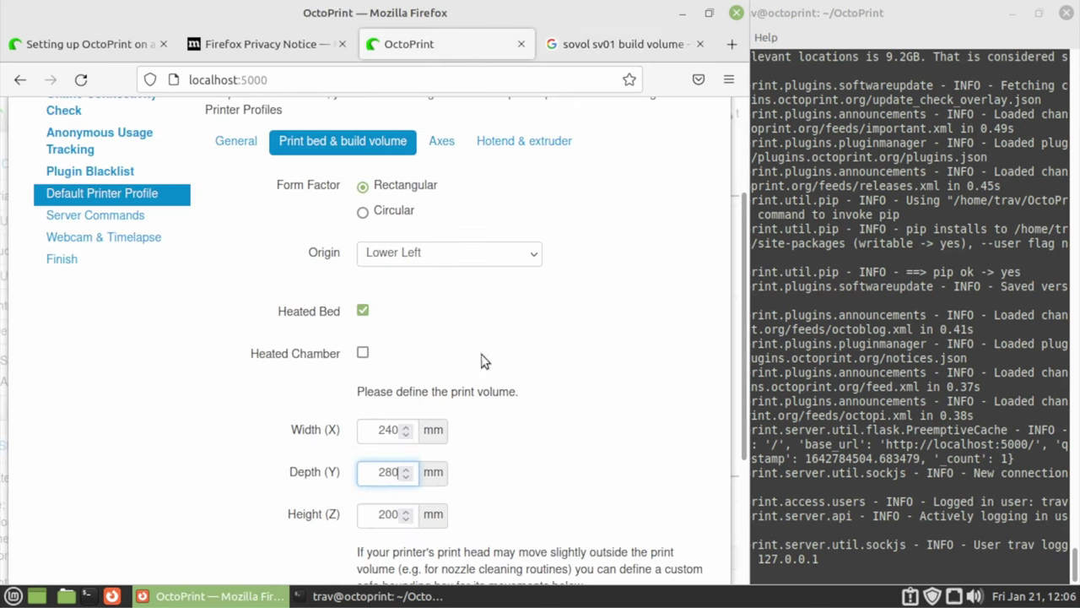
{"action": "double_click", "coordinate": [390, 515]}
{"action": "type", "text": "3"}
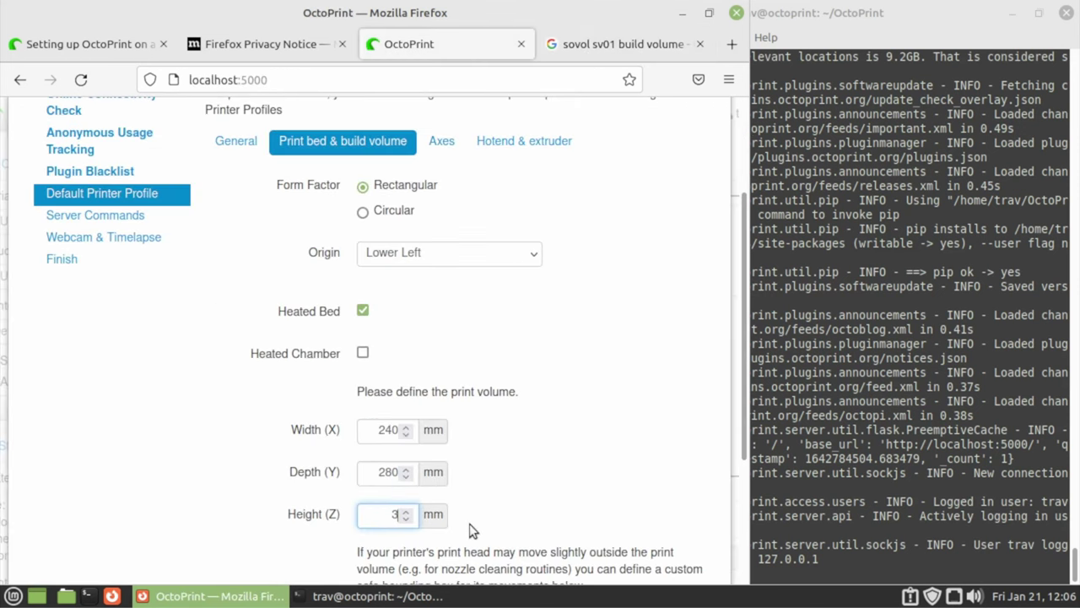
{"action": "scroll", "coordinate": [470, 456], "scroll_direction": "down", "scroll_amount": 3}
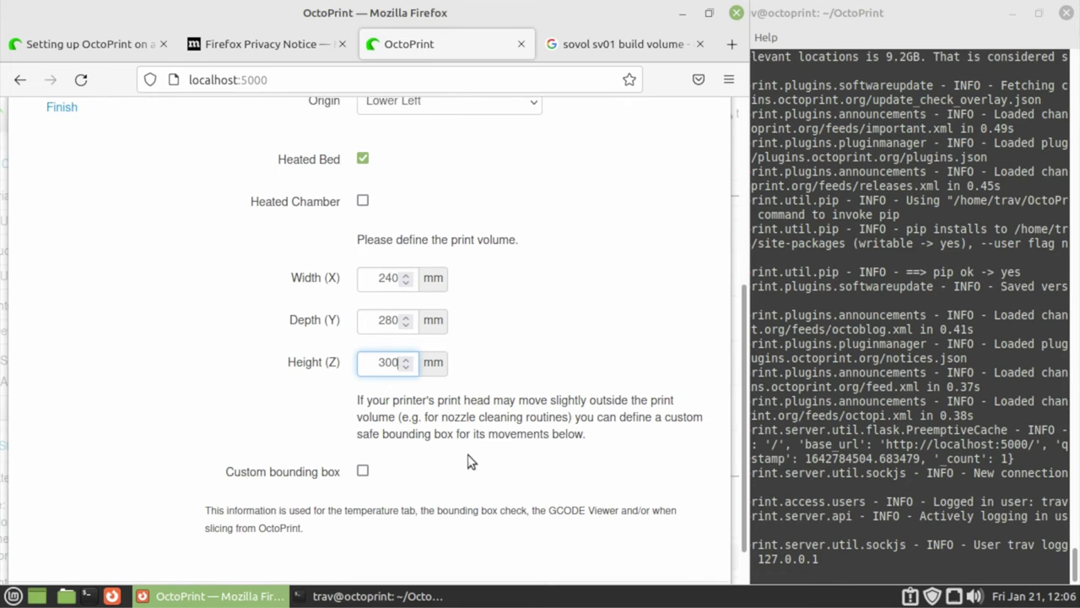
{"action": "scroll", "coordinate": [463, 458], "scroll_direction": "down", "scroll_amount": 1}
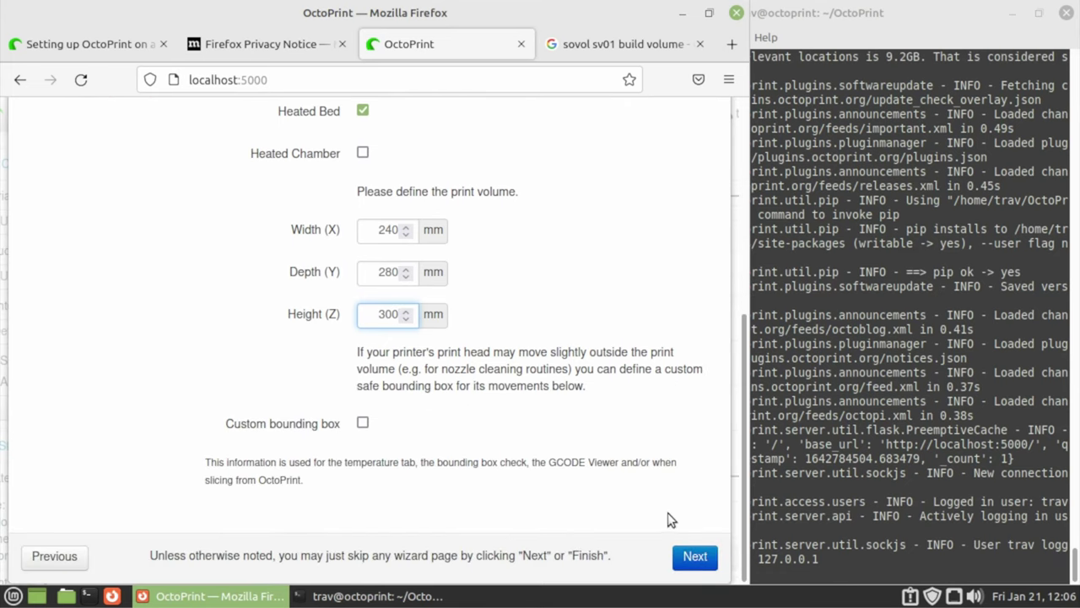
Advance past the printer profile, Server Commands and Webcam & Timelapse steps
{"action": "left_click", "coordinate": [695, 557]}
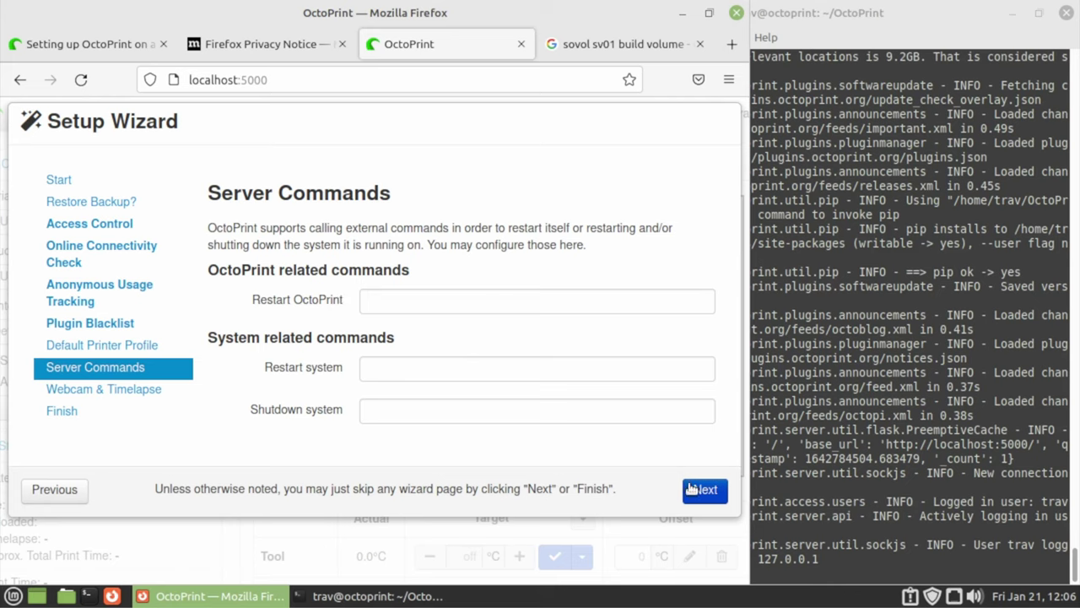
{"action": "left_click", "coordinate": [692, 489]}
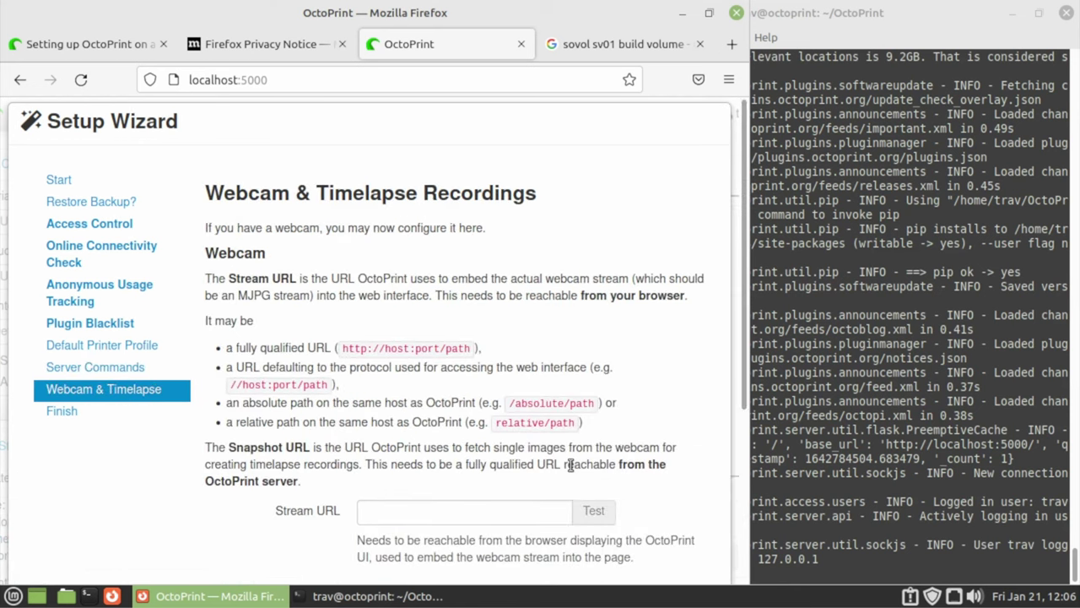
{"action": "scroll", "coordinate": [570, 464], "scroll_direction": "down", "scroll_amount": 5}
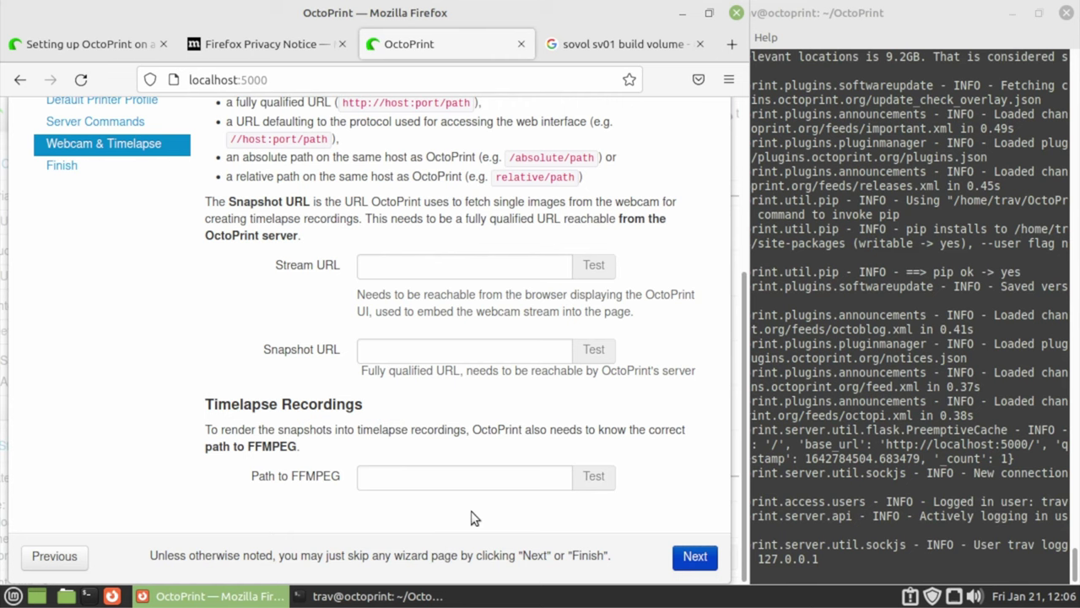
{"action": "left_click", "coordinate": [692, 563]}
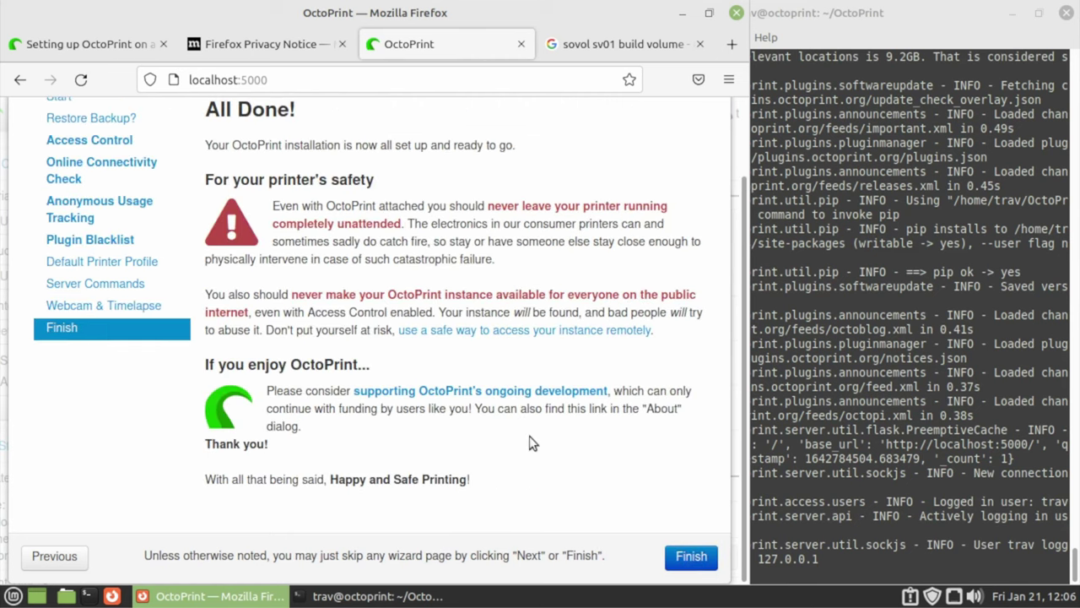
Read the printer safety warning on the final page and finish the wizard
{"action": "left_click", "coordinate": [690, 561]}
{"action": "left_click_drag", "start_coordinate": [504, 221], "coordinate": [625, 237]}
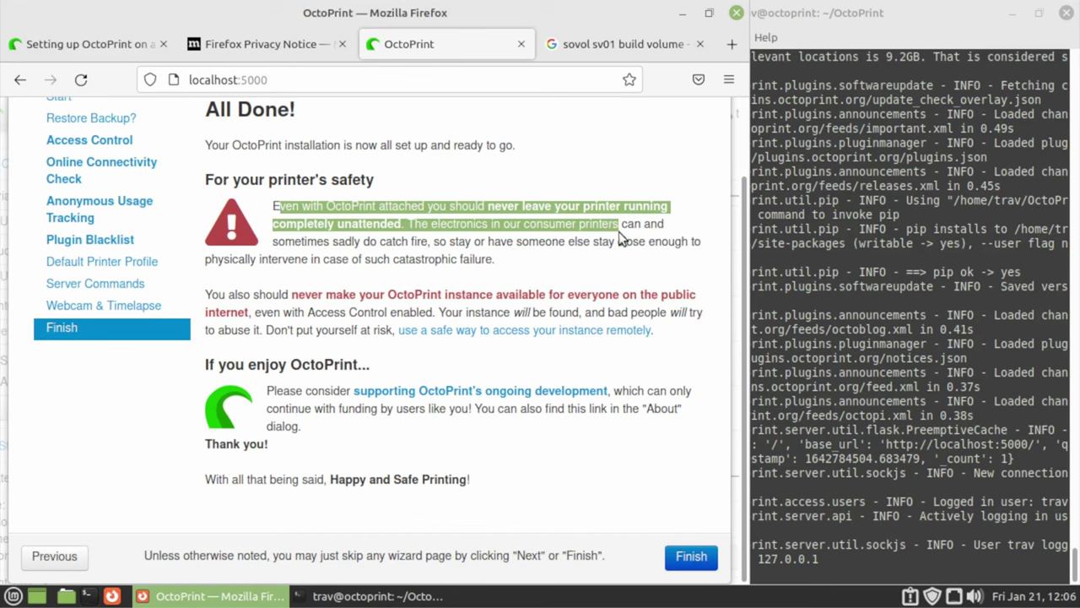
{"action": "left_click", "coordinate": [624, 239]}
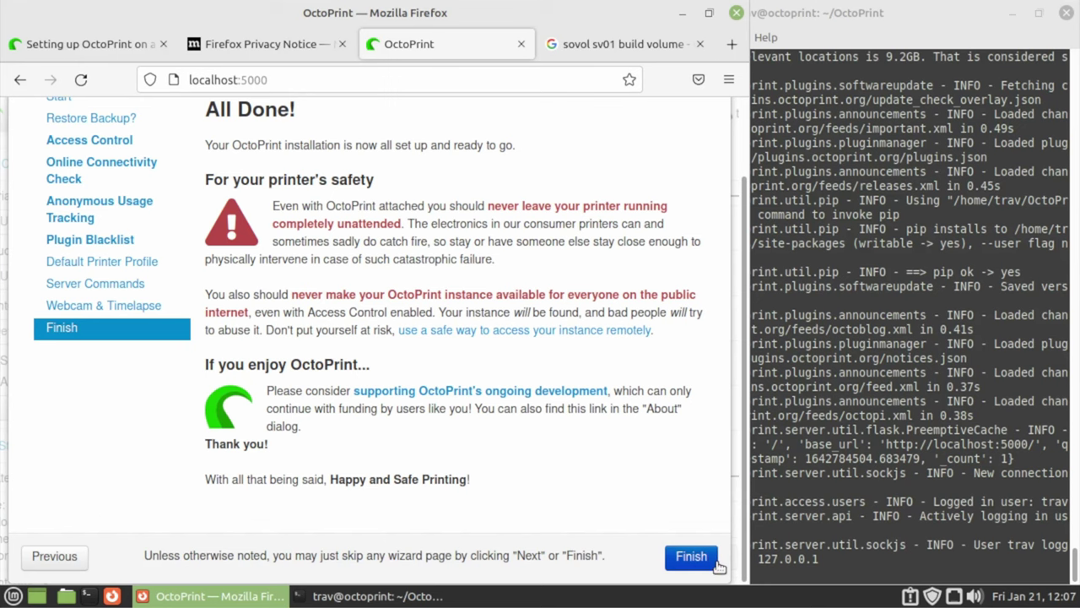
{"action": "left_click", "coordinate": [696, 563]}
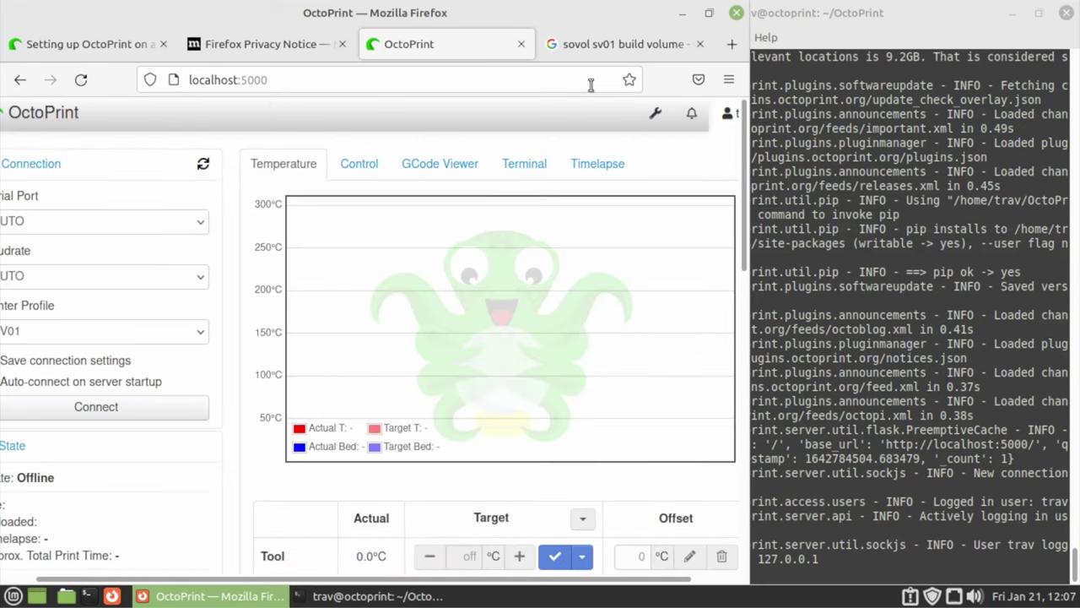
Widen the Firefox window over the terminal to view the offline OctoPrint dashboard
{"action": "left_click_drag", "start_coordinate": [741, 236], "coordinate": [940, 226]}
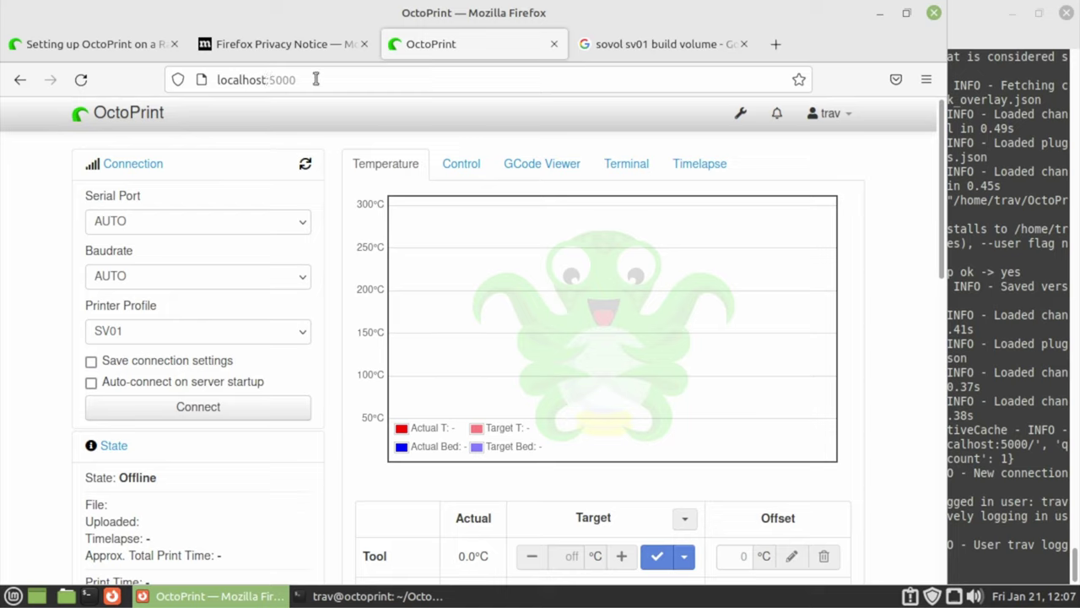
{"action": "left_click_drag", "start_coordinate": [317, 79], "coordinate": [221, 80]}
{"action": "left_click", "coordinate": [265, 80]}
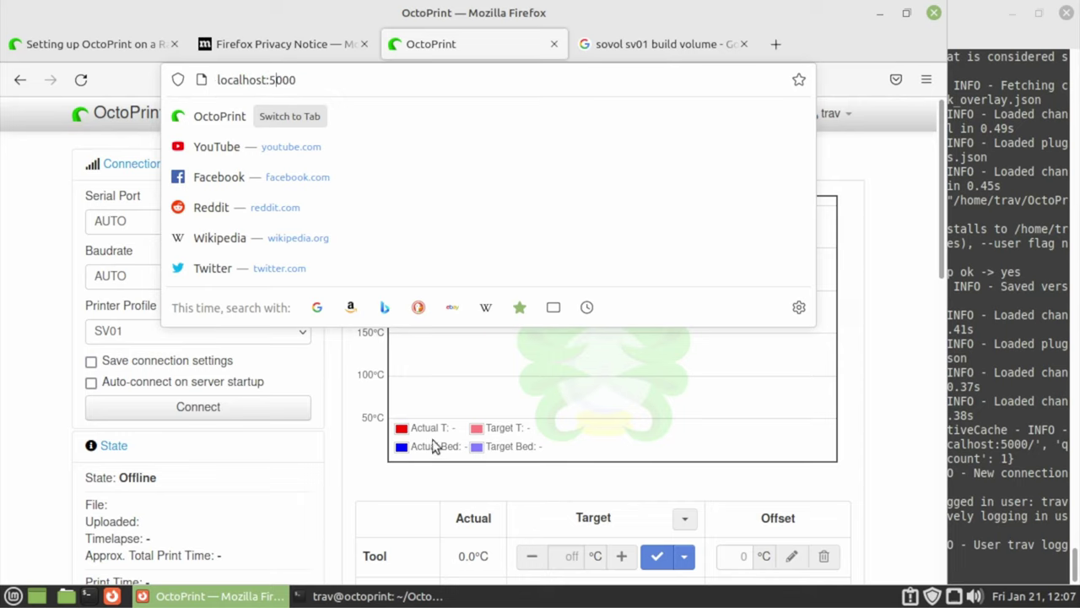
{"action": "left_click", "coordinate": [366, 447]}
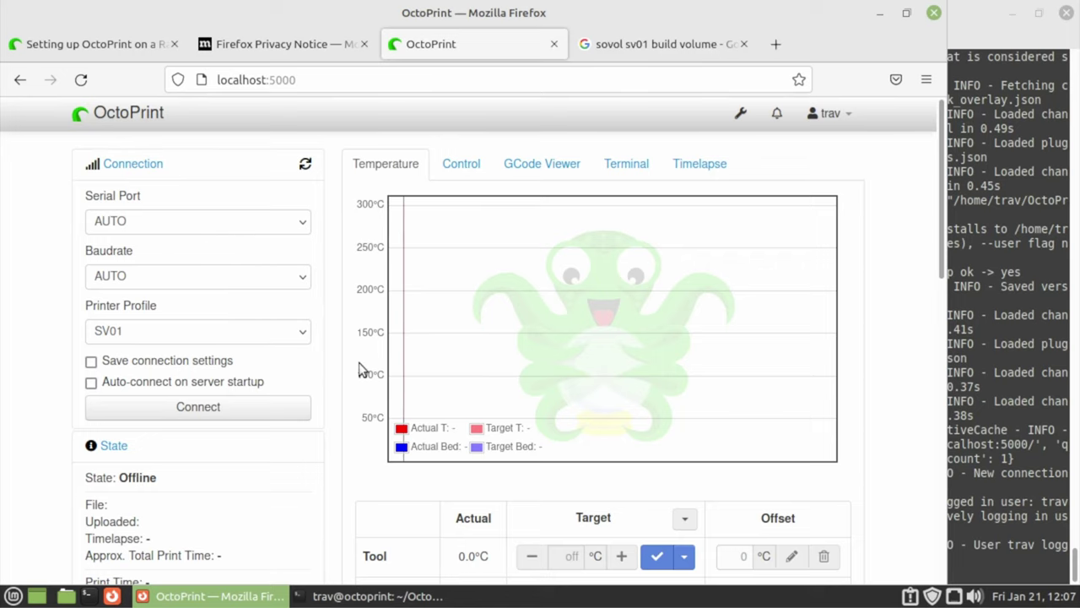
{"action": "scroll", "coordinate": [362, 366], "scroll_direction": "down", "scroll_amount": 3}
{"action": "scroll", "coordinate": [360, 368], "scroll_direction": "up", "scroll_amount": 3}
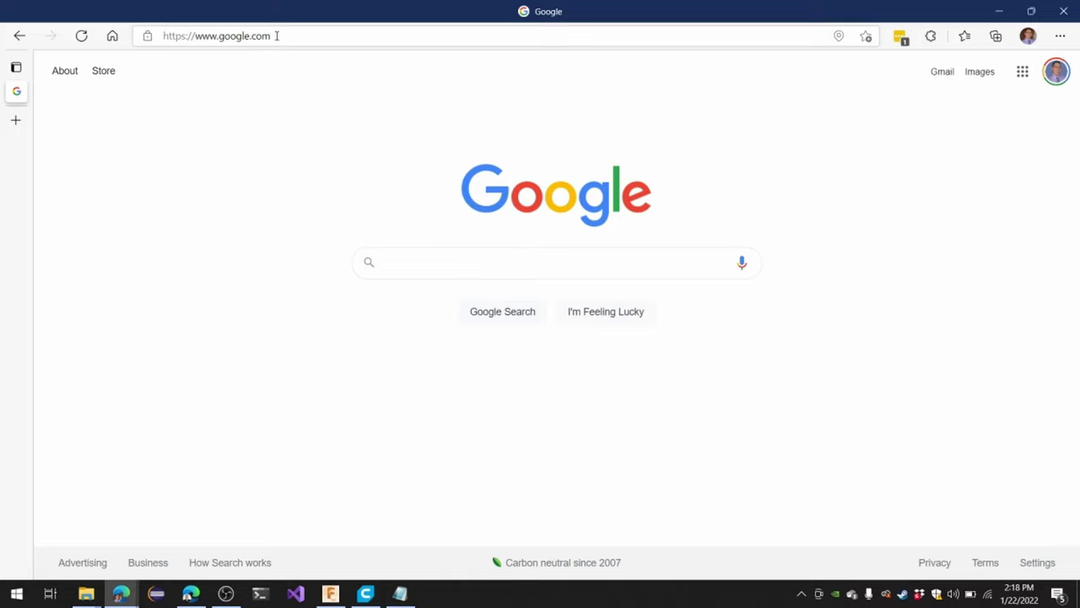
Load the OctoPrint instance at 192.168.1.18:5000 in Microsoft Edge
{"action": "left_click", "coordinate": [276, 35]}
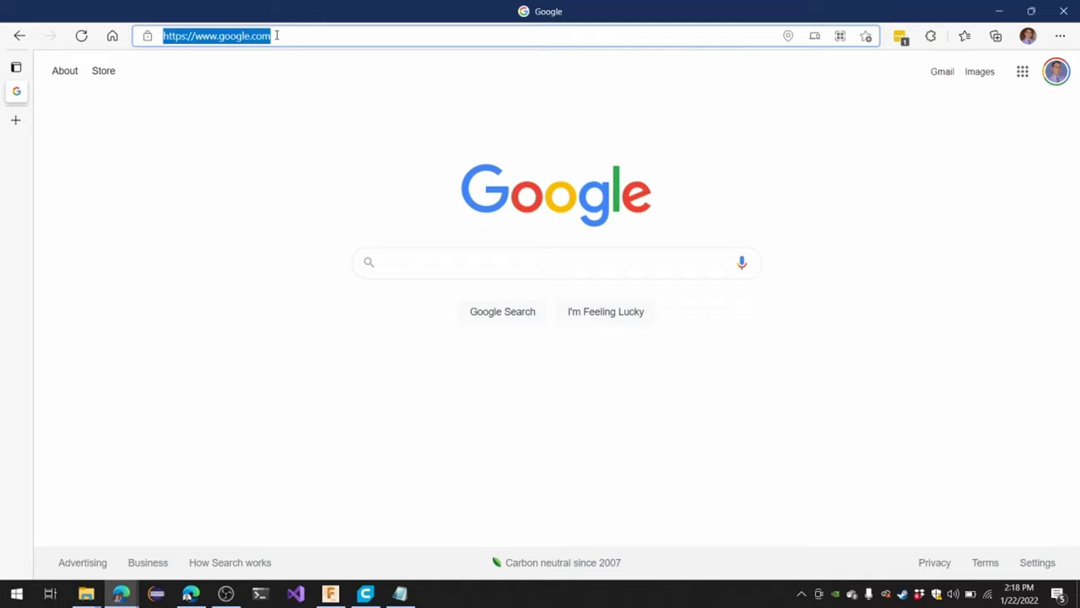
{"action": "type", "text": "24"}
{"action": "key", "text": "BackSpace"}
{"action": "key", "text": "BackSpace"}
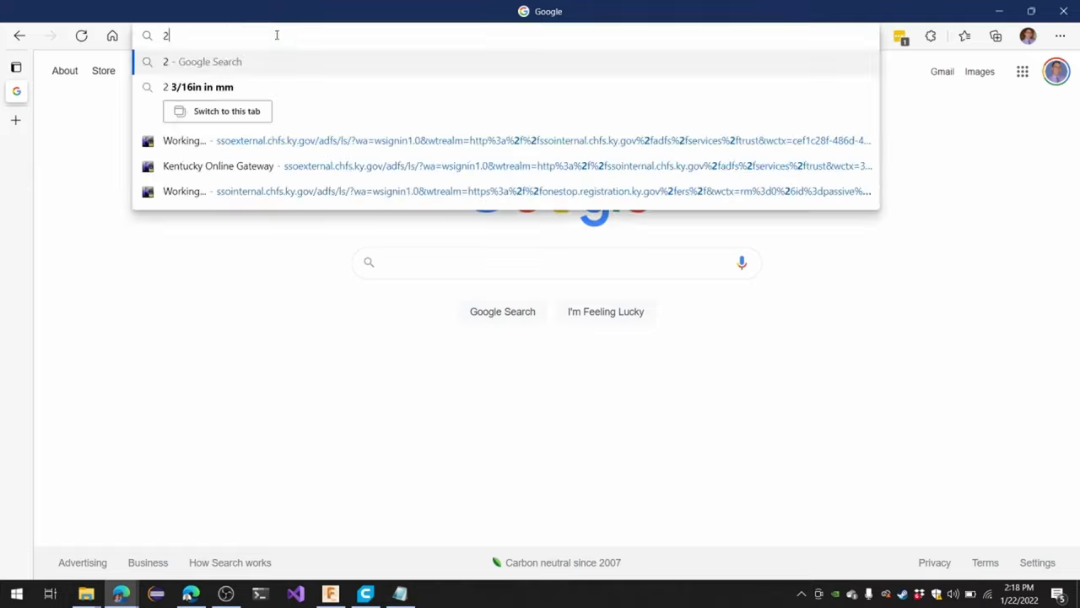
{"action": "type", "text": "192.168.1.18:5000"}
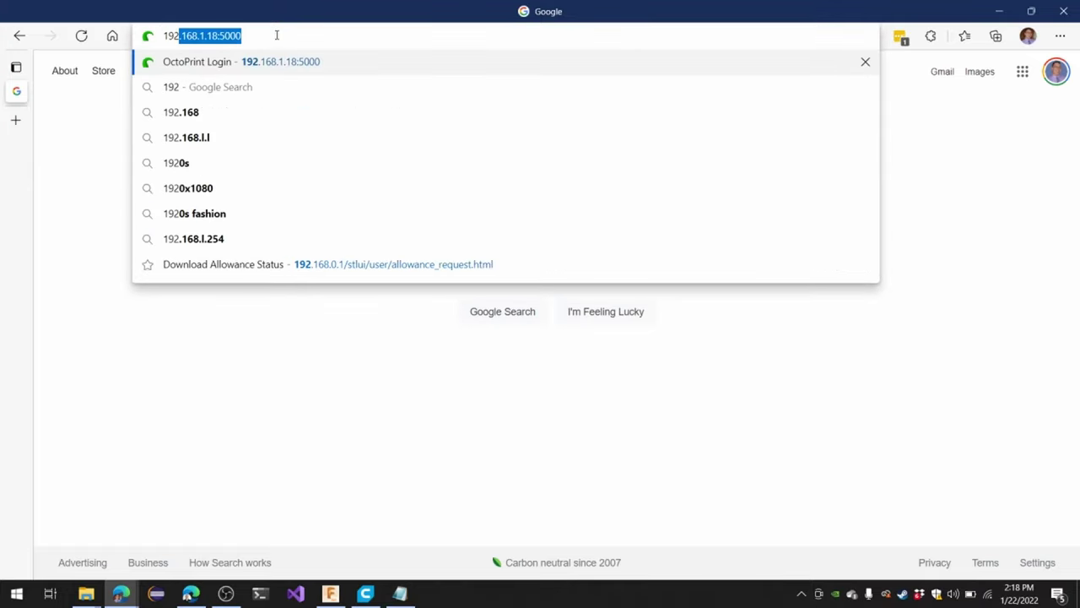
{"action": "key", "text": "End"}
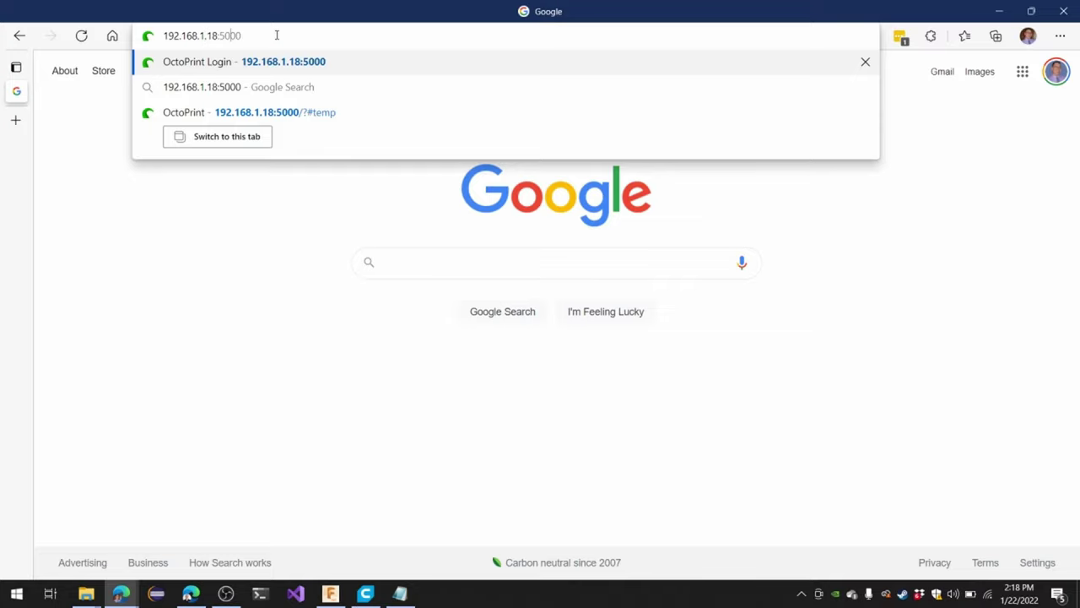
{"action": "key", "text": "Return"}
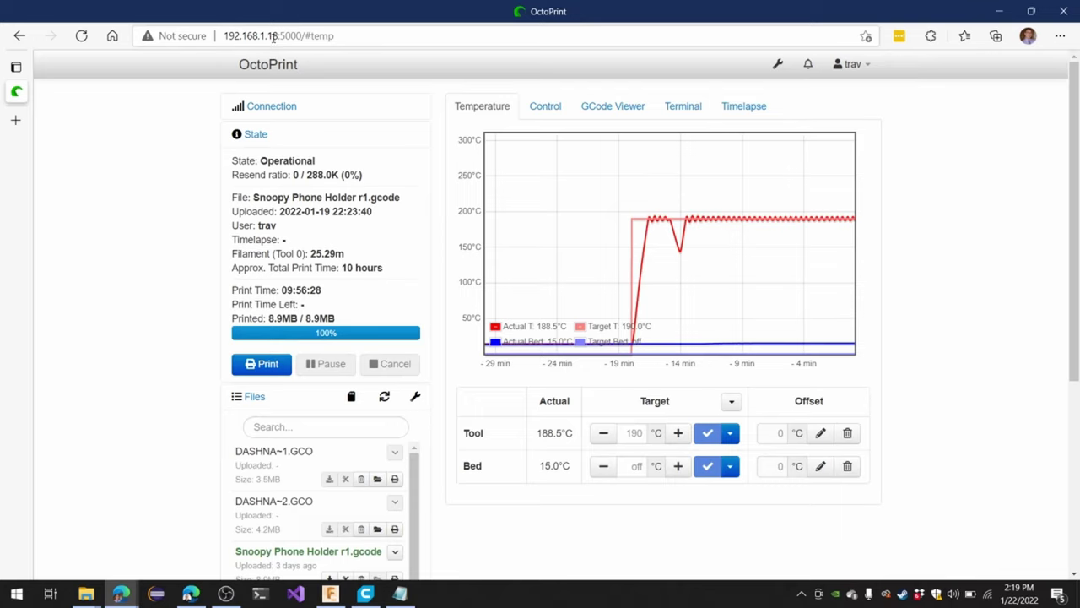
{"action": "left_click", "coordinate": [273, 37]}
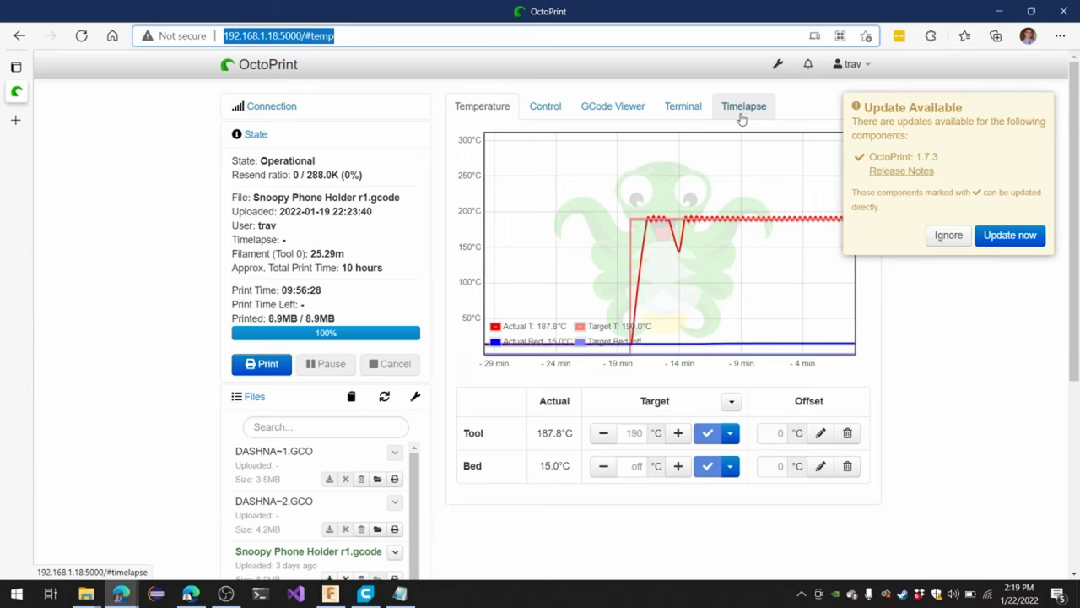
{"action": "type", "text": "octoprint"}
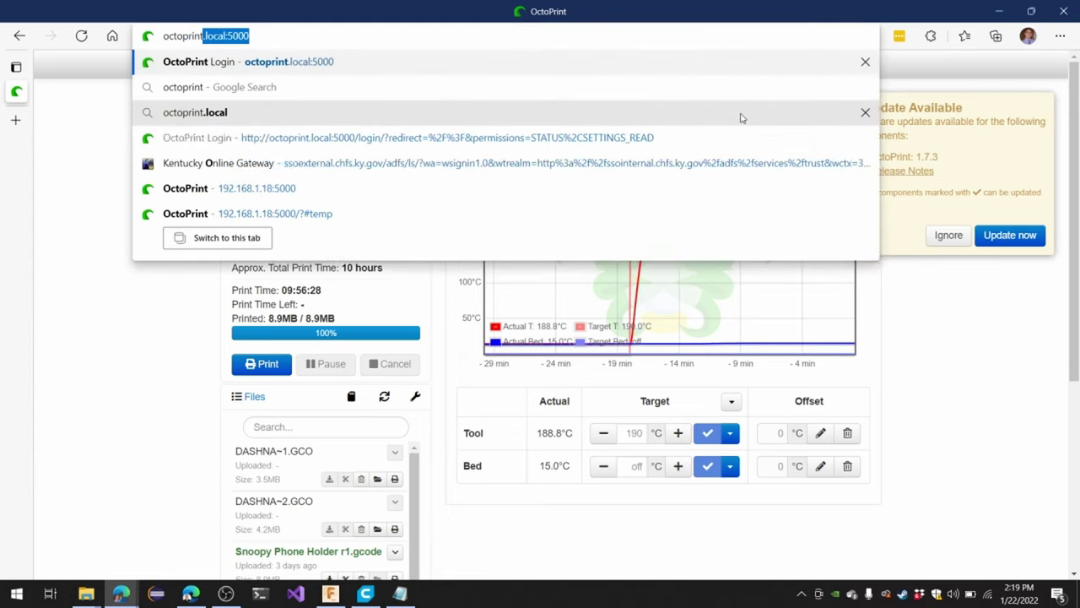
{"action": "type", "text": ".local:"}
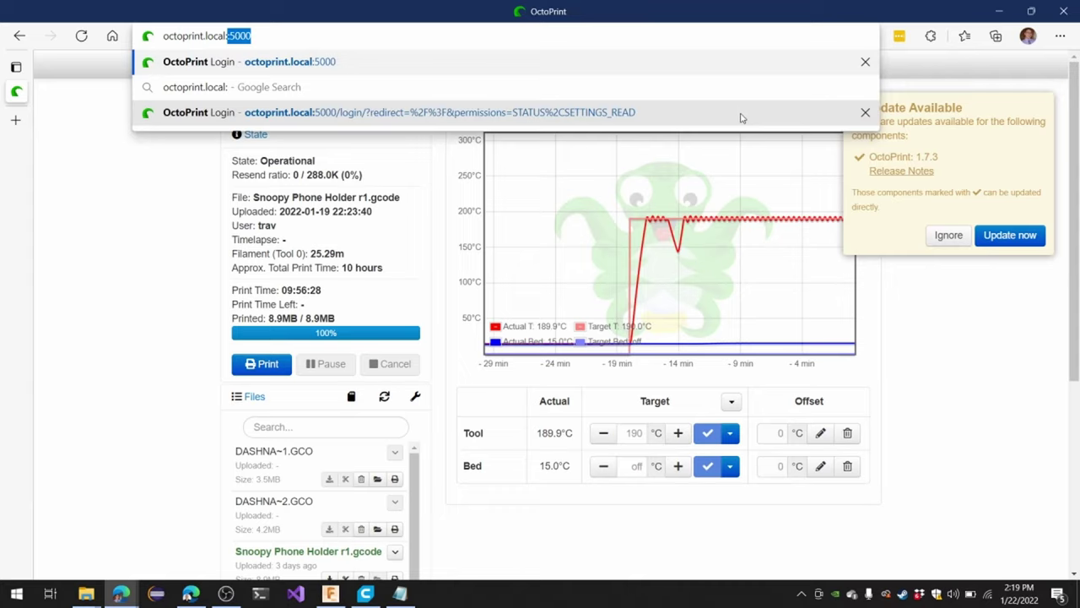
{"action": "type", "text": "5000"}
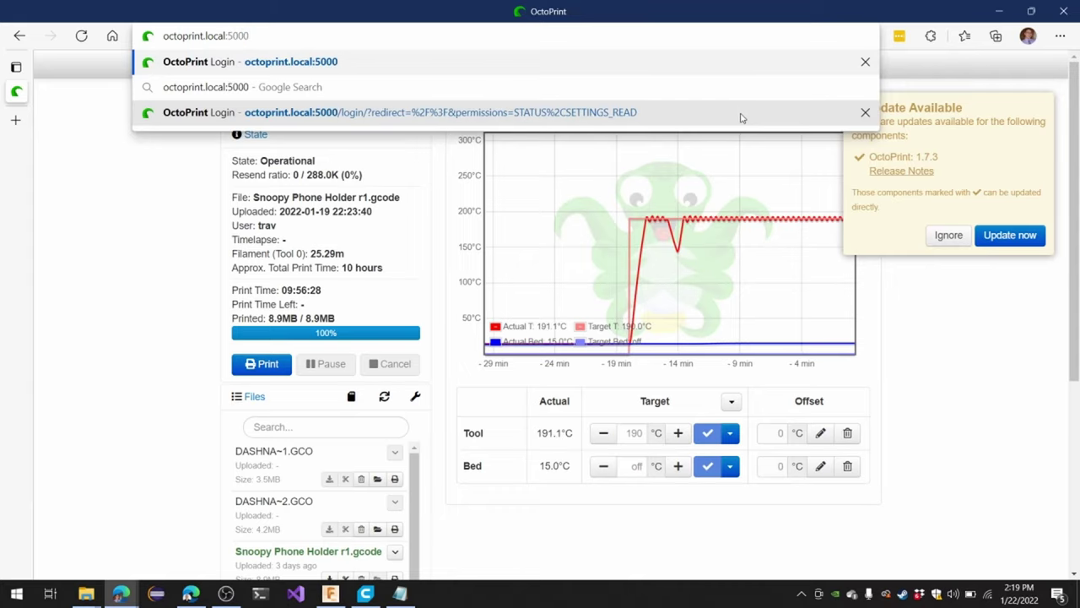
{"action": "key", "text": "Return"}
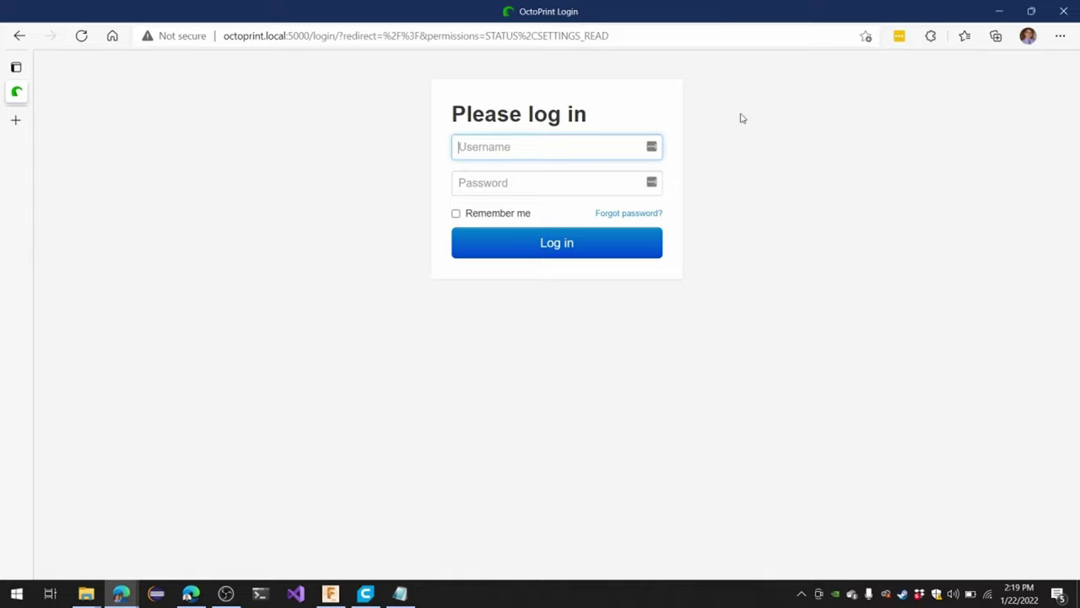
{"action": "key", "text": "ctrl+l"}
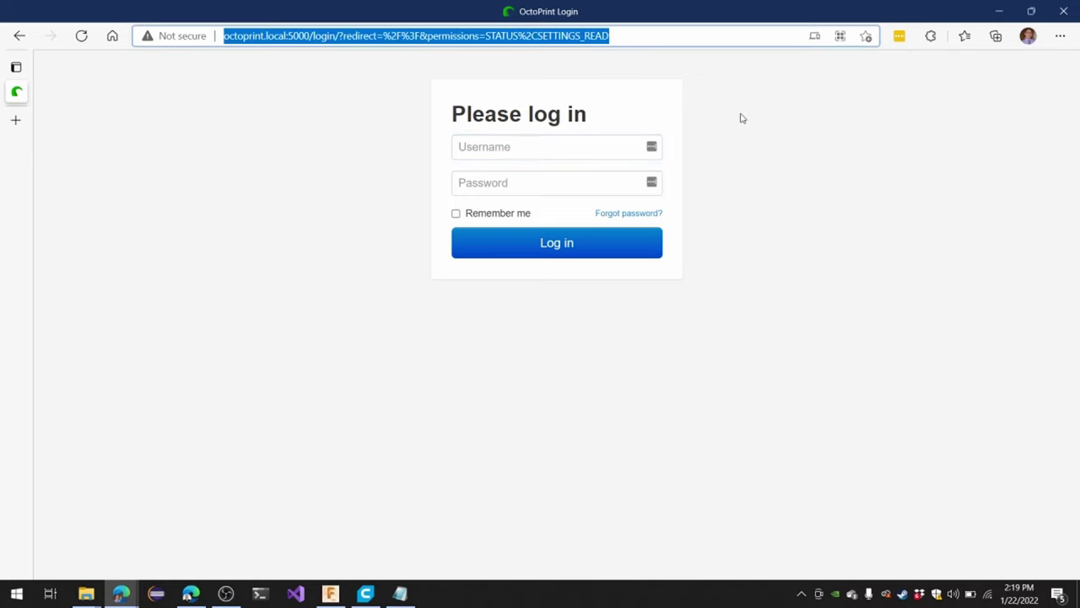
{"action": "type", "text": "192.1"}
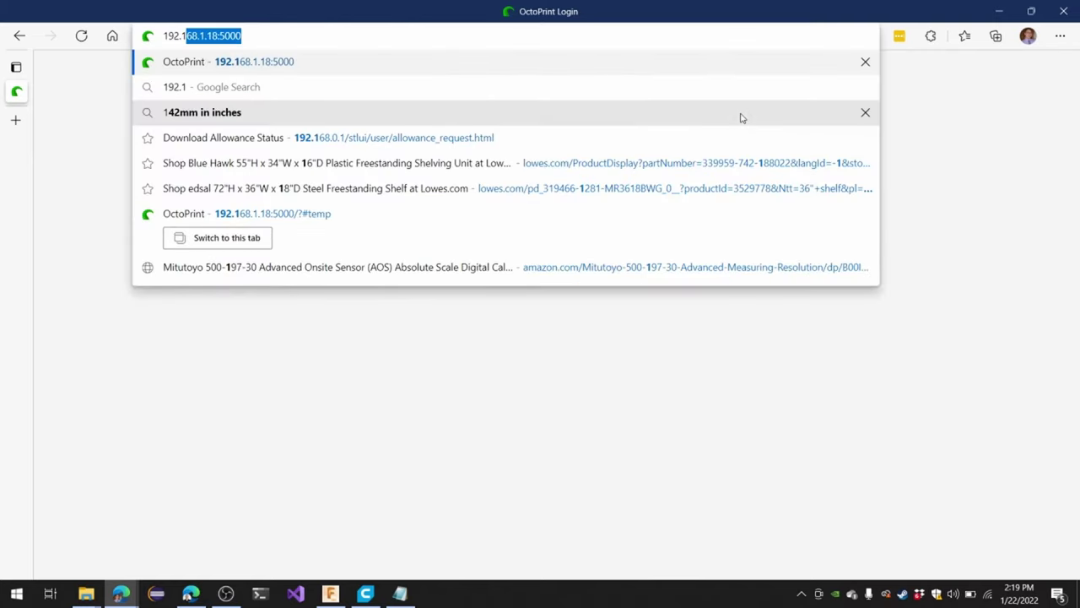
{"action": "type", "text": "68.1.18"}
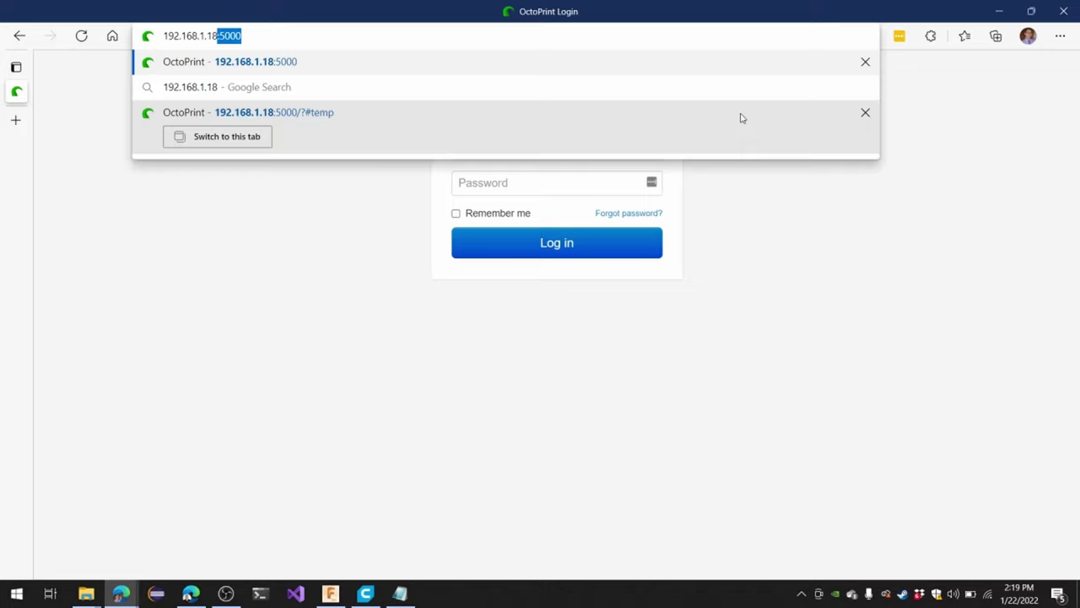
{"action": "key", "text": "Right"}
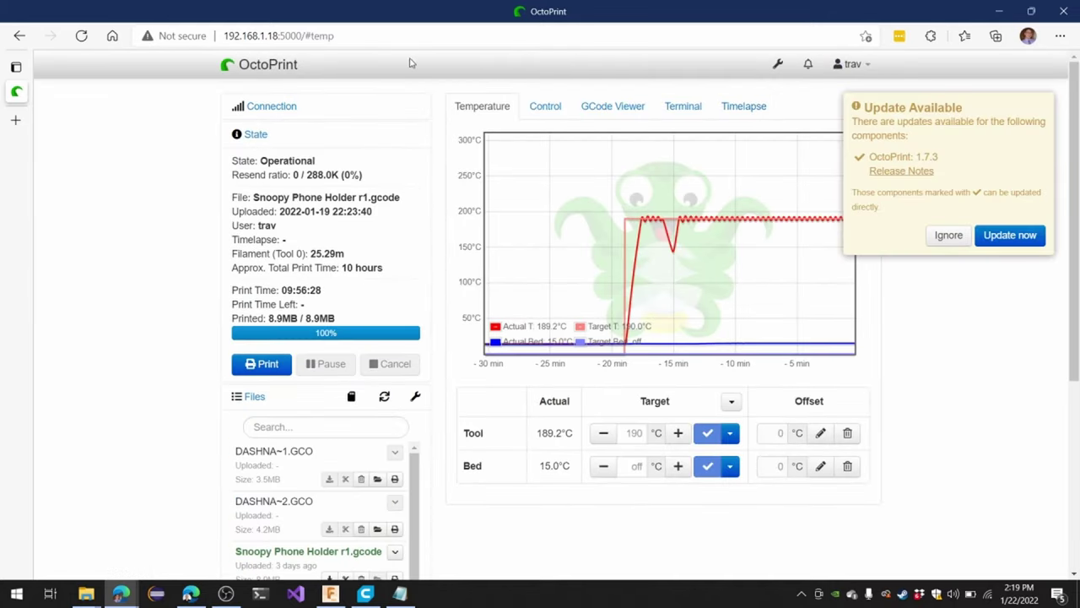
Log out, sign back in with the account username and password, and decline saving the login
{"action": "left_click", "coordinate": [854, 66]}
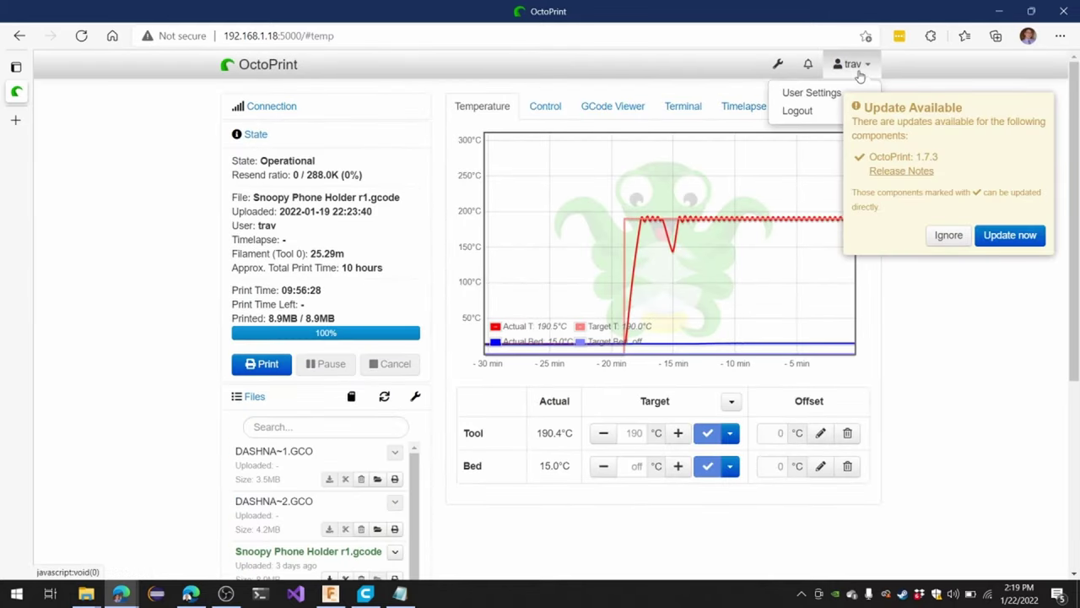
{"action": "left_click", "coordinate": [815, 110]}
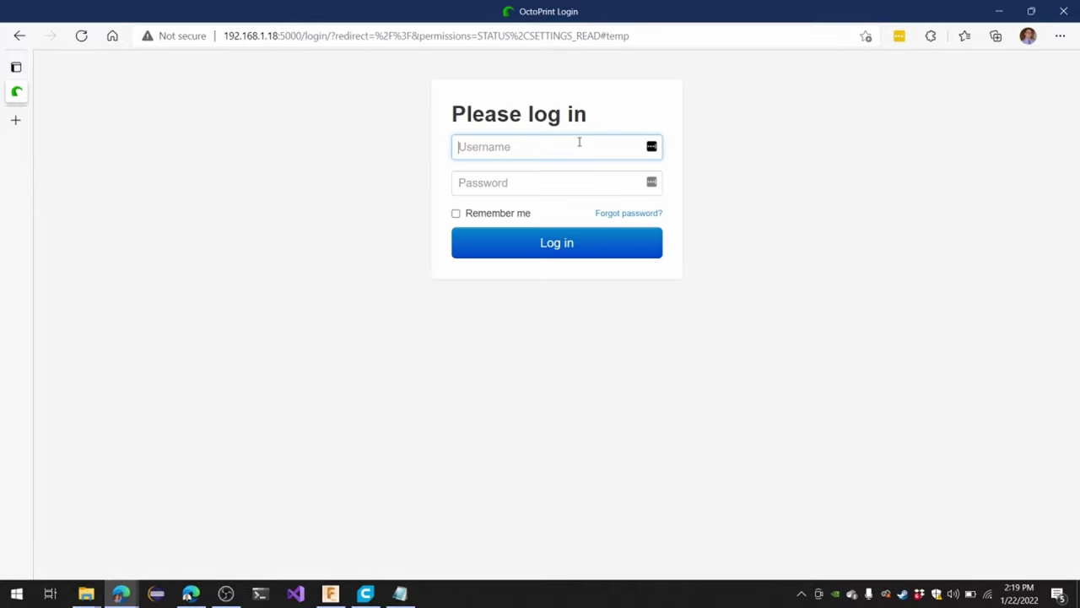
{"action": "type", "text": "trav"}
{"action": "key", "text": "Tab"}
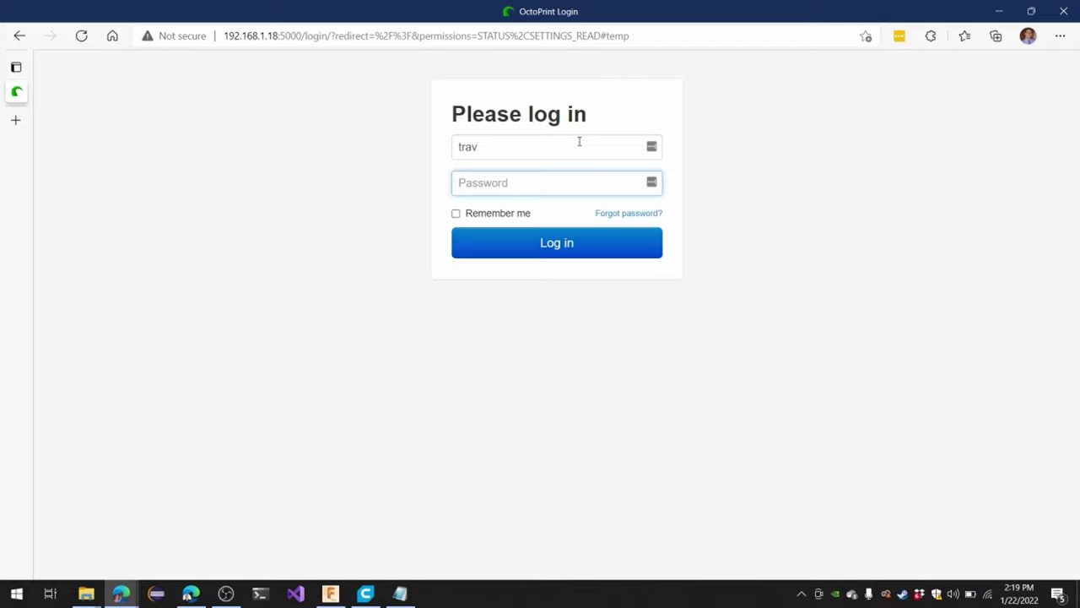
{"action": "type", "text": "•••••••••••"}
{"action": "key", "text": "Return"}
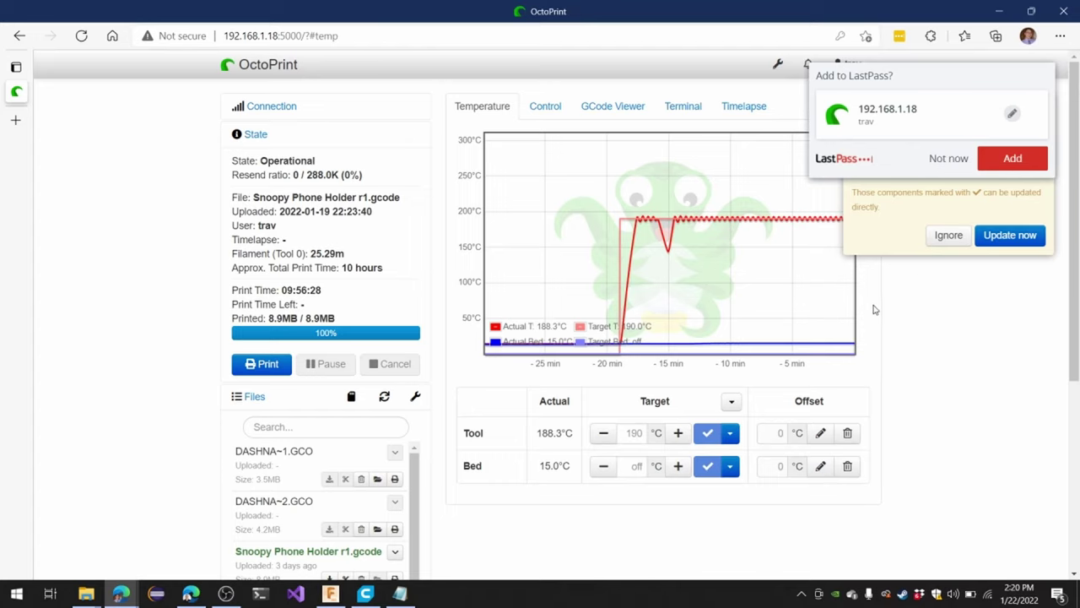
{"action": "left_click", "coordinate": [942, 159]}
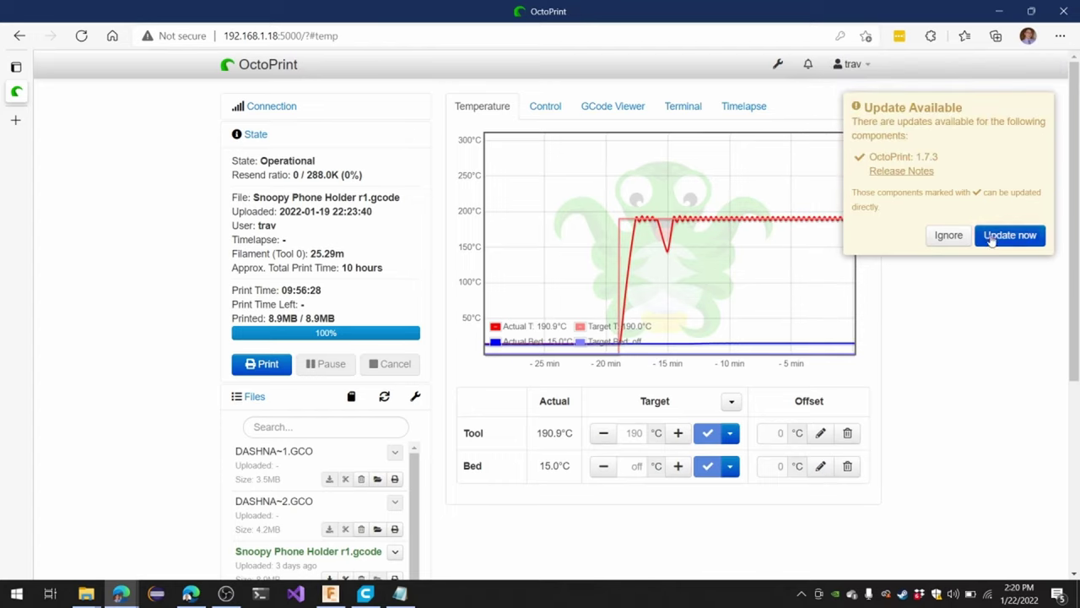
Ignore the 1.7.3 update, close its reminder notice, and briefly highlight the loaded file name
{"action": "left_click", "coordinate": [948, 236]}
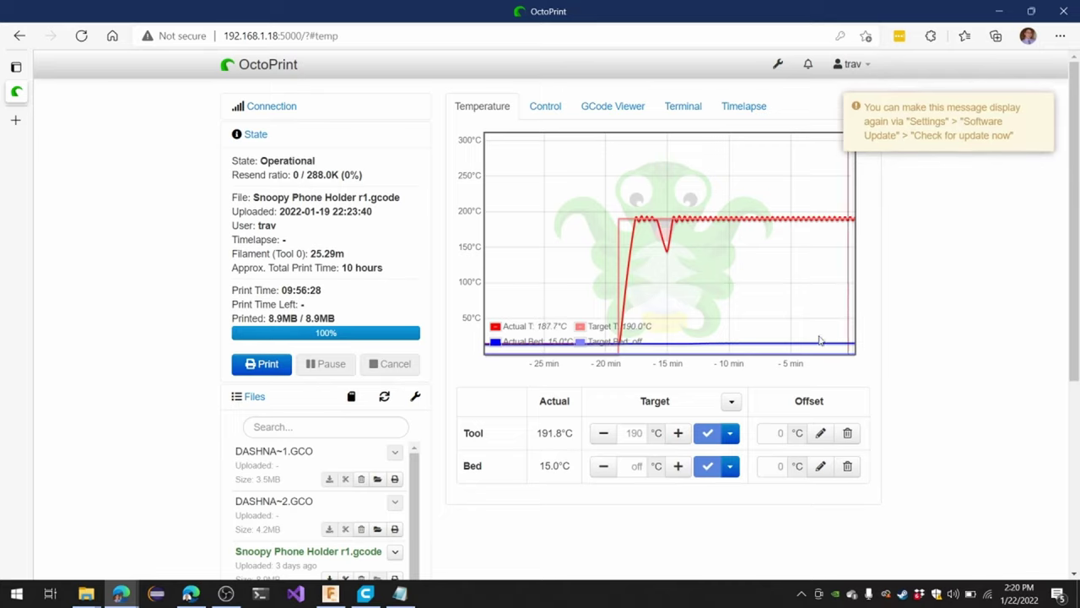
{"action": "mouse_move", "coordinate": [1033, 104]}
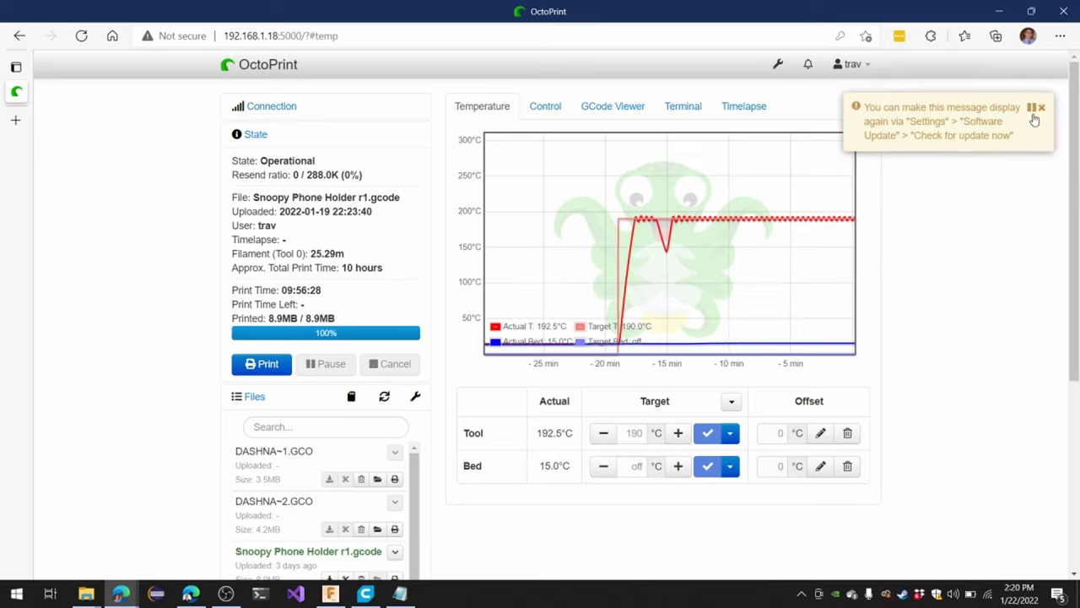
{"action": "left_click", "coordinate": [1042, 109]}
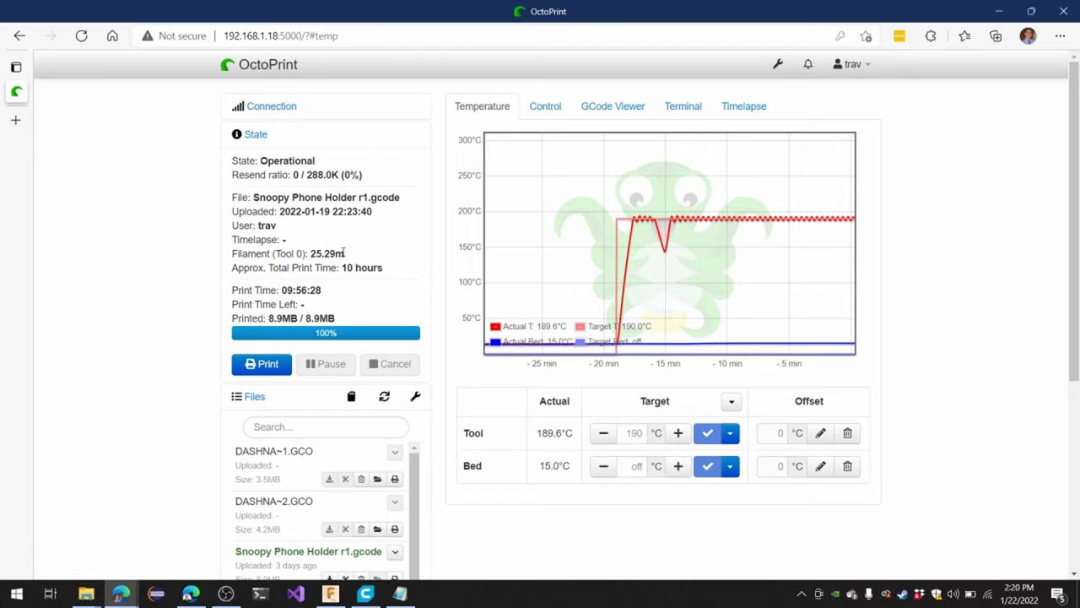
{"action": "left_click_drag", "start_coordinate": [259, 196], "coordinate": [413, 202]}
{"action": "left_click", "coordinate": [413, 202]}
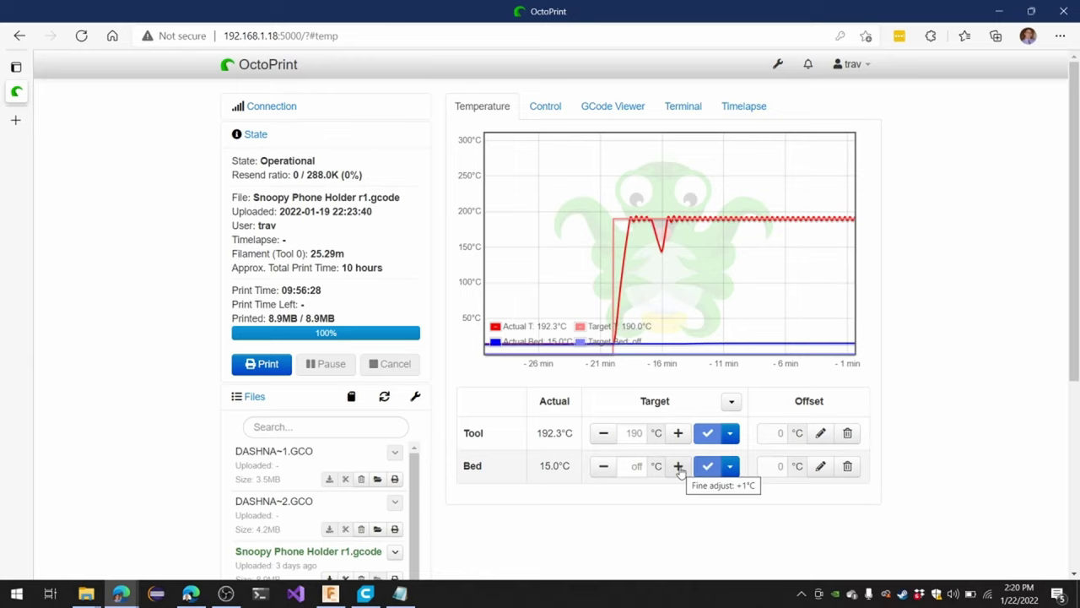
Send a 60 °C target to the heated bed from the Bed target field
{"action": "left_click", "coordinate": [627, 465]}
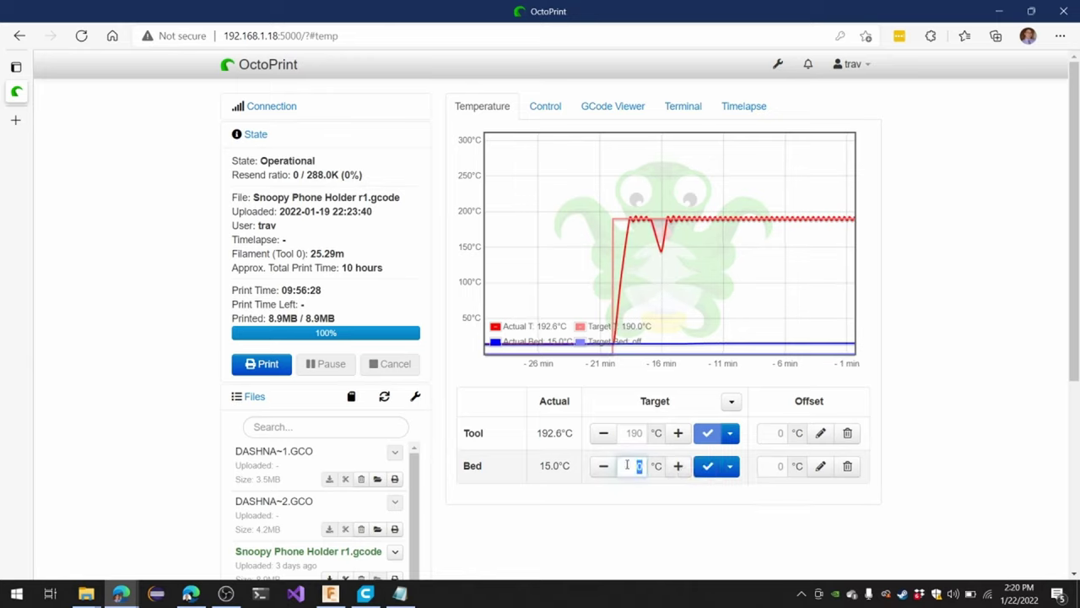
{"action": "type", "text": "6"}
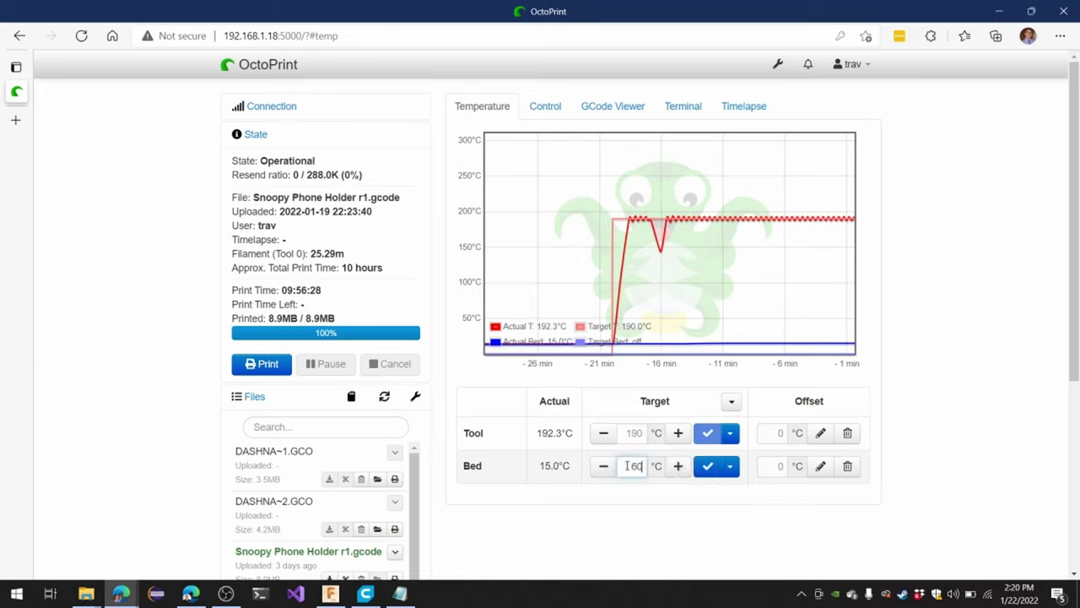
{"action": "type", "text": "0"}
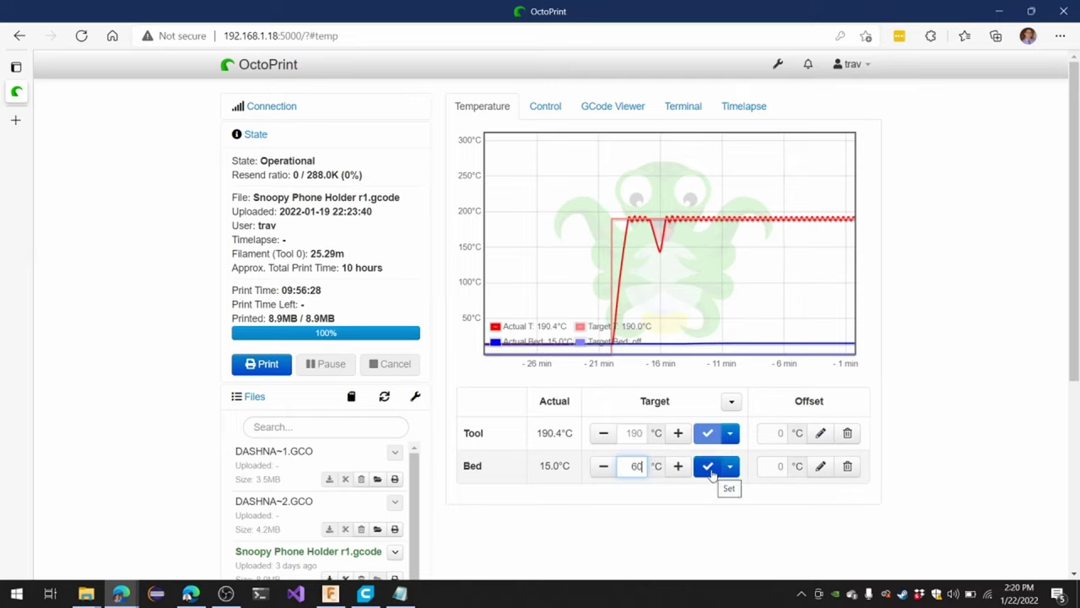
{"action": "left_click", "coordinate": [707, 469]}
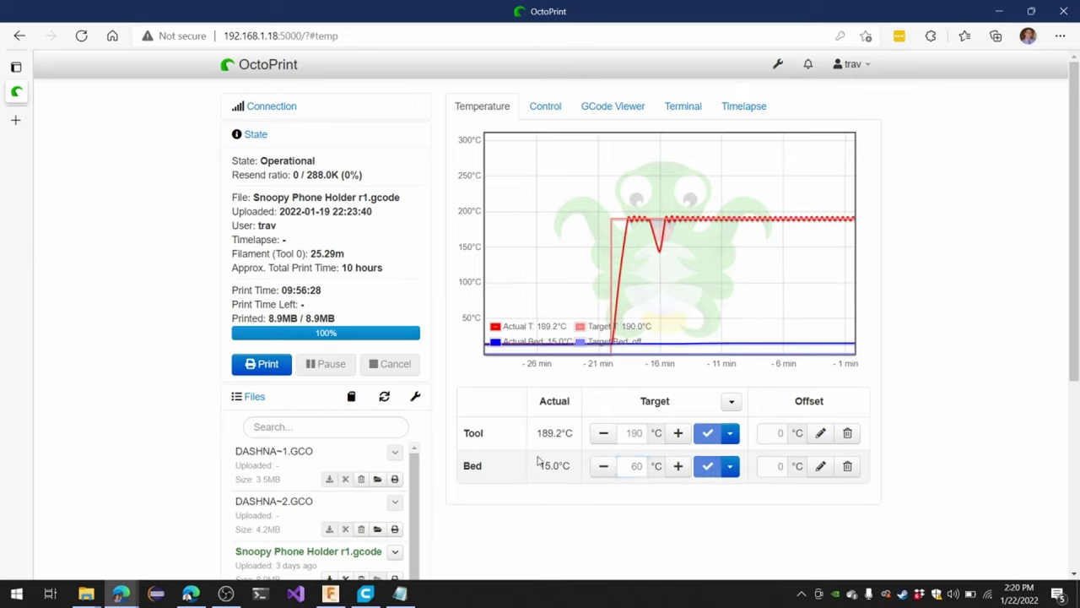
Expand the Connection panel and disconnect the printer, leaving it Offline
{"action": "left_click", "coordinate": [282, 115]}
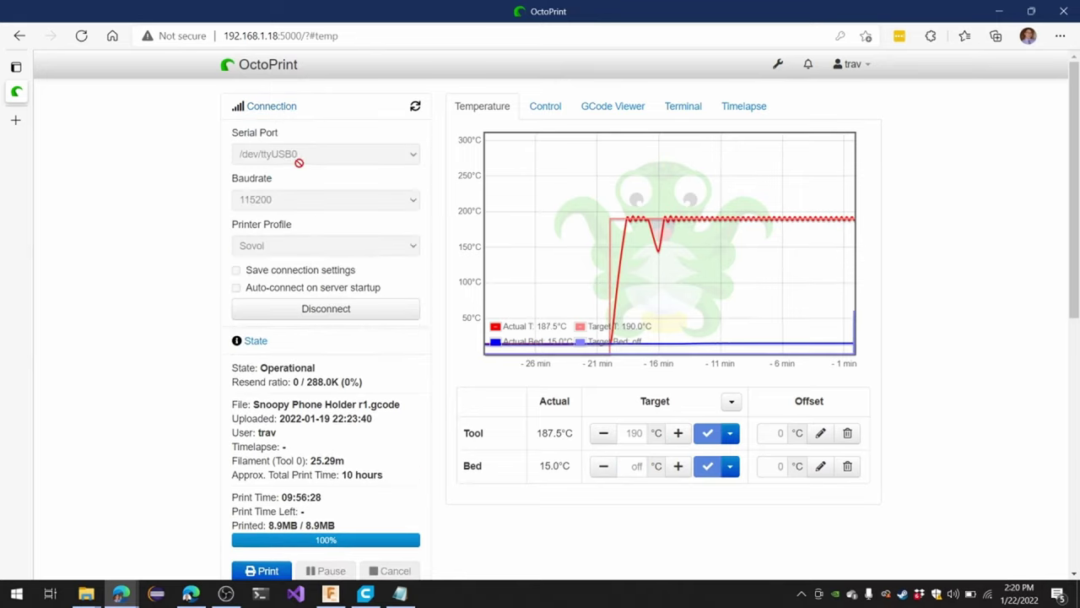
{"action": "left_click", "coordinate": [297, 310]}
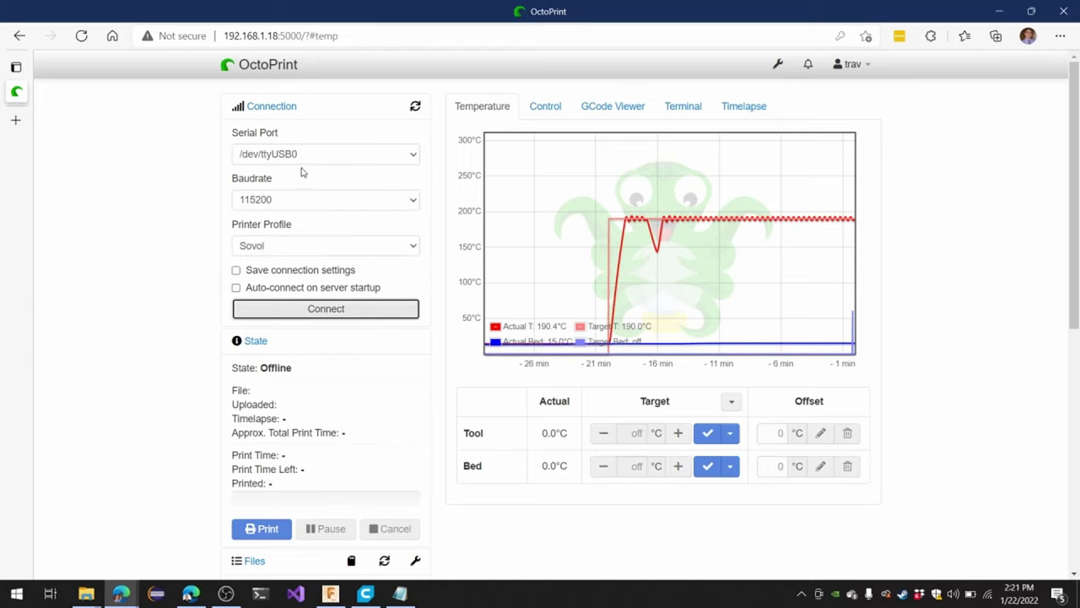
{"action": "left_click", "coordinate": [304, 155]}
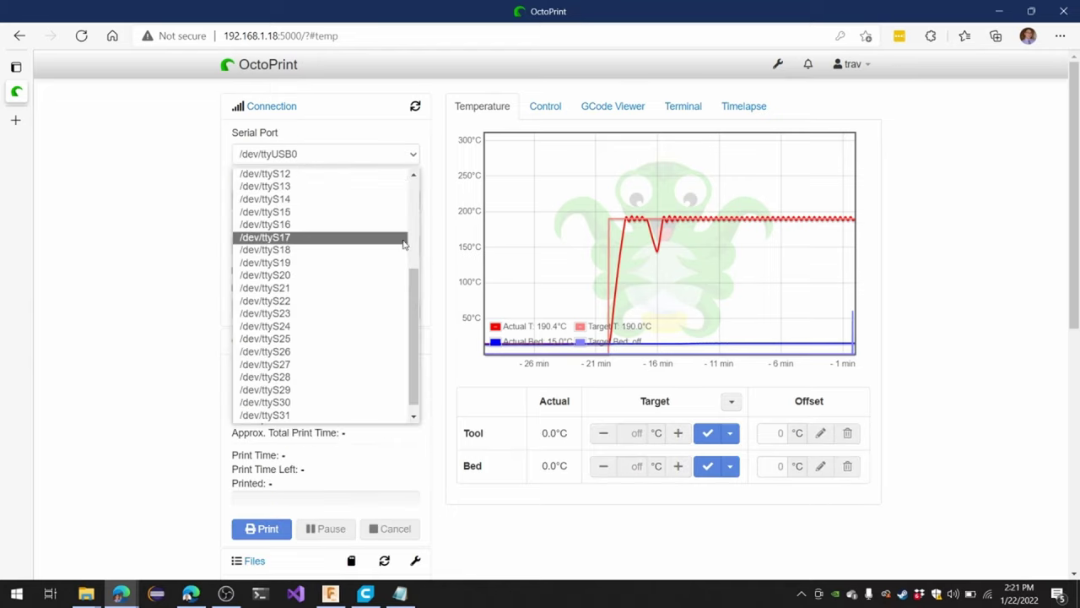
Set both the serial port and the baud rate to AUTO
{"action": "left_click", "coordinate": [421, 292]}
{"action": "left_click", "coordinate": [374, 154]}
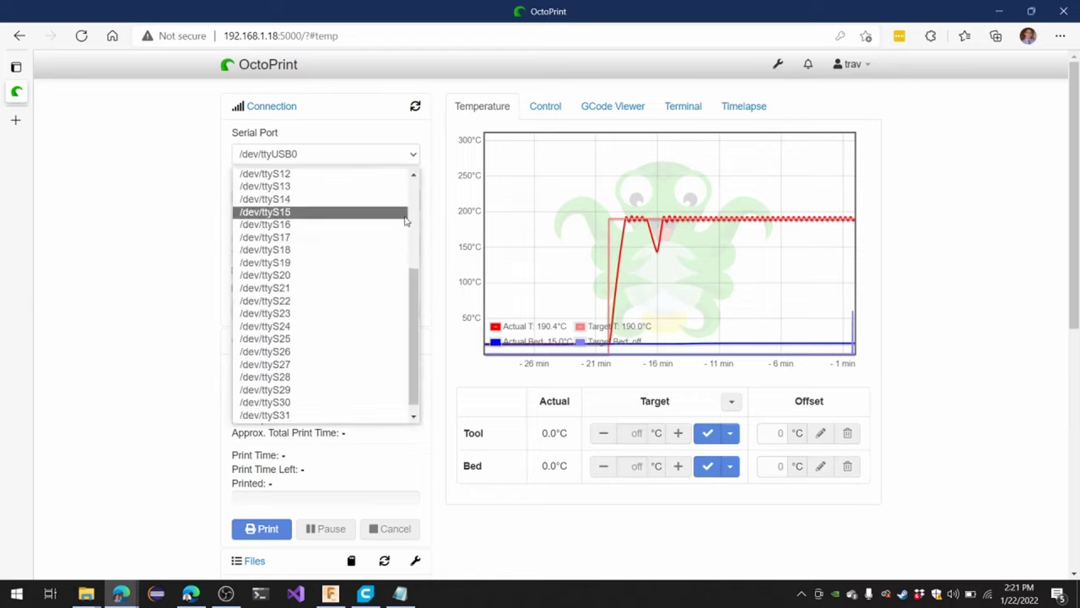
{"action": "left_click_drag", "start_coordinate": [415, 281], "coordinate": [411, 152]}
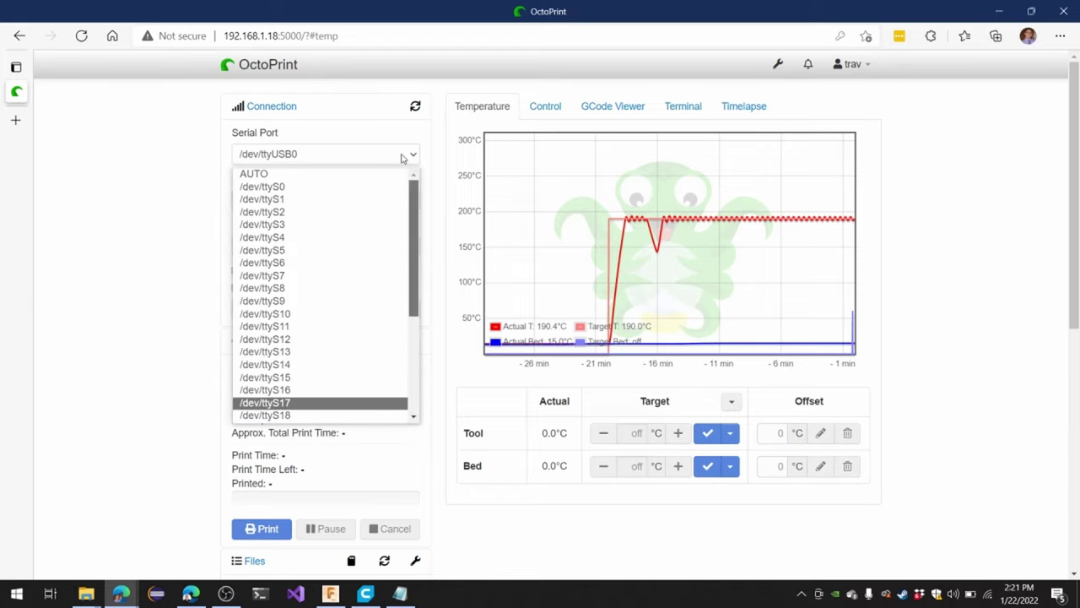
{"action": "left_click", "coordinate": [360, 179]}
{"action": "left_click", "coordinate": [355, 203]}
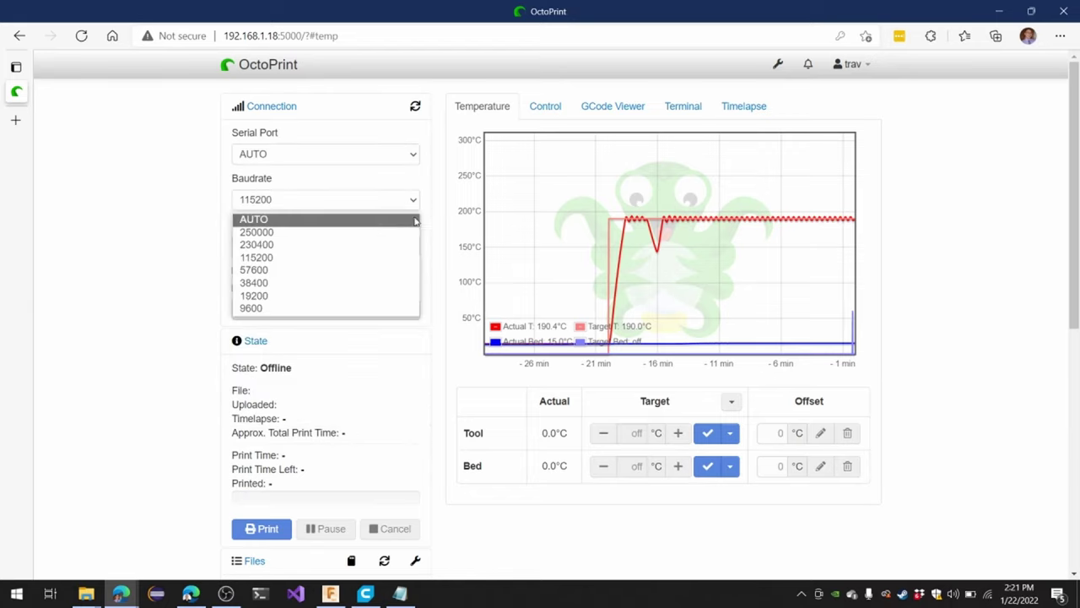
{"action": "left_click", "coordinate": [411, 218]}
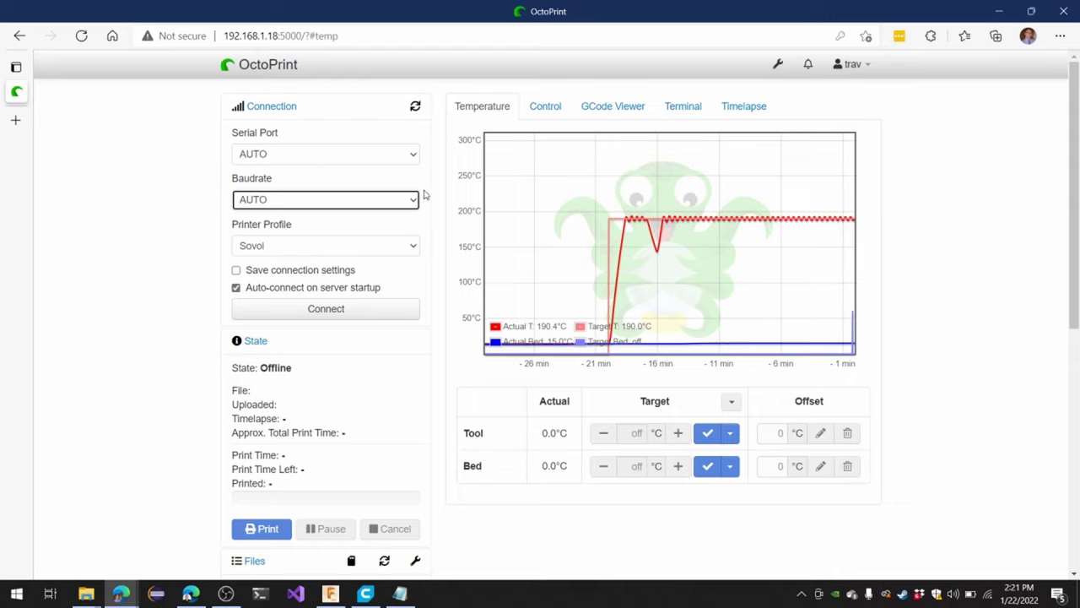
Change the serial port to /dev/ttyUSB0 and the baud rate to 115200
{"action": "left_click", "coordinate": [415, 160]}
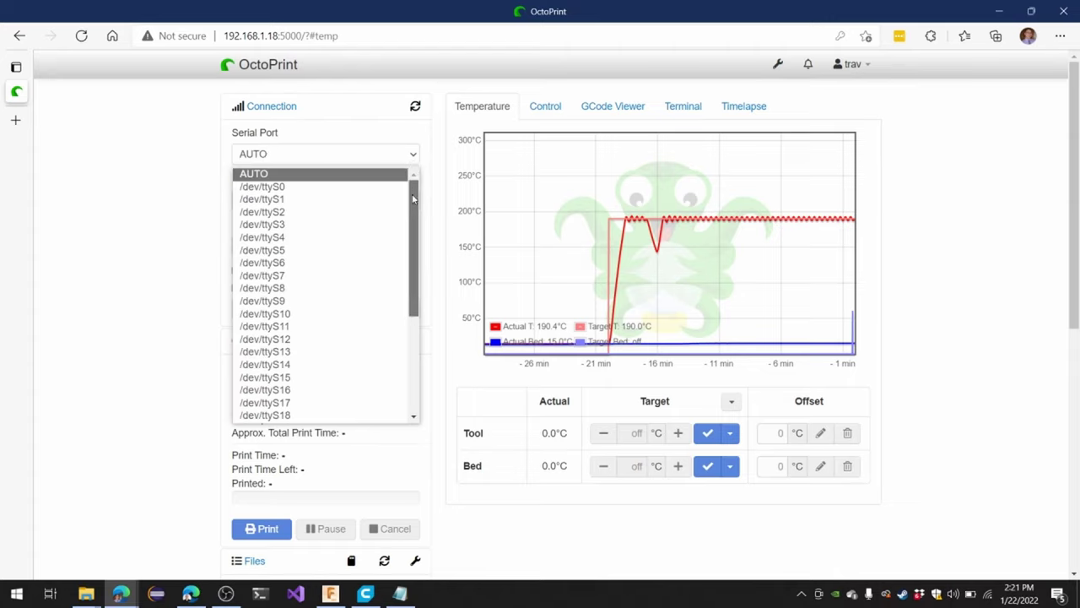
{"action": "left_click_drag", "start_coordinate": [413, 183], "coordinate": [392, 338]}
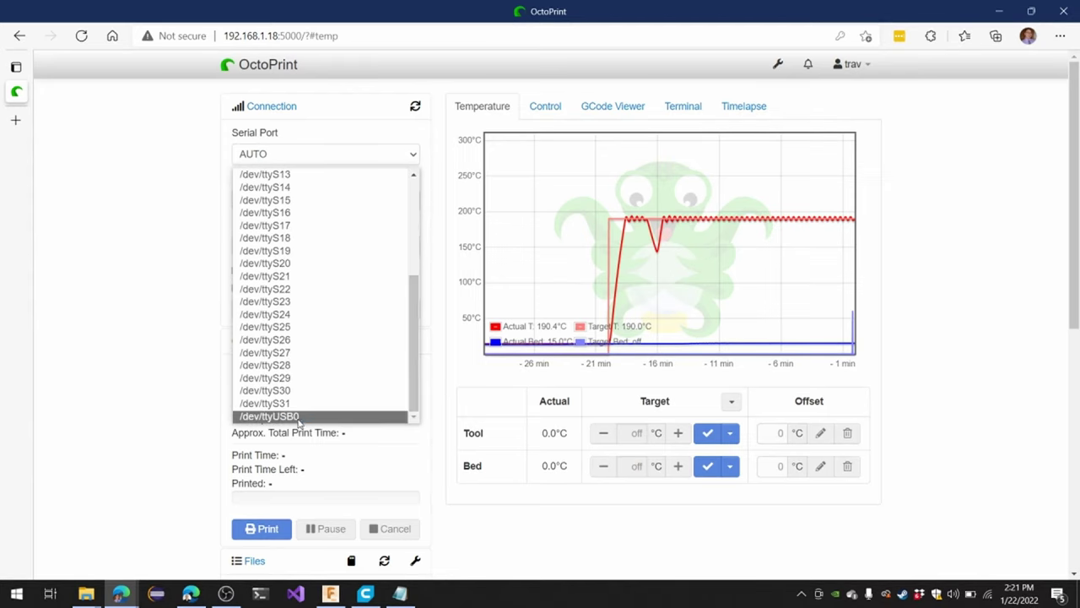
{"action": "left_click", "coordinate": [298, 416]}
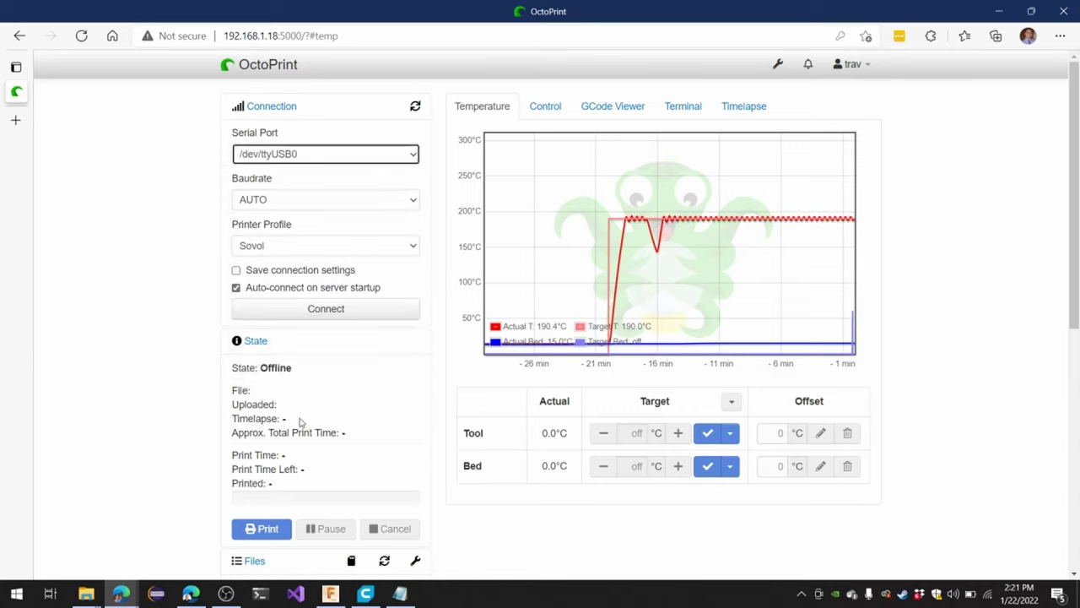
{"action": "left_click", "coordinate": [302, 203]}
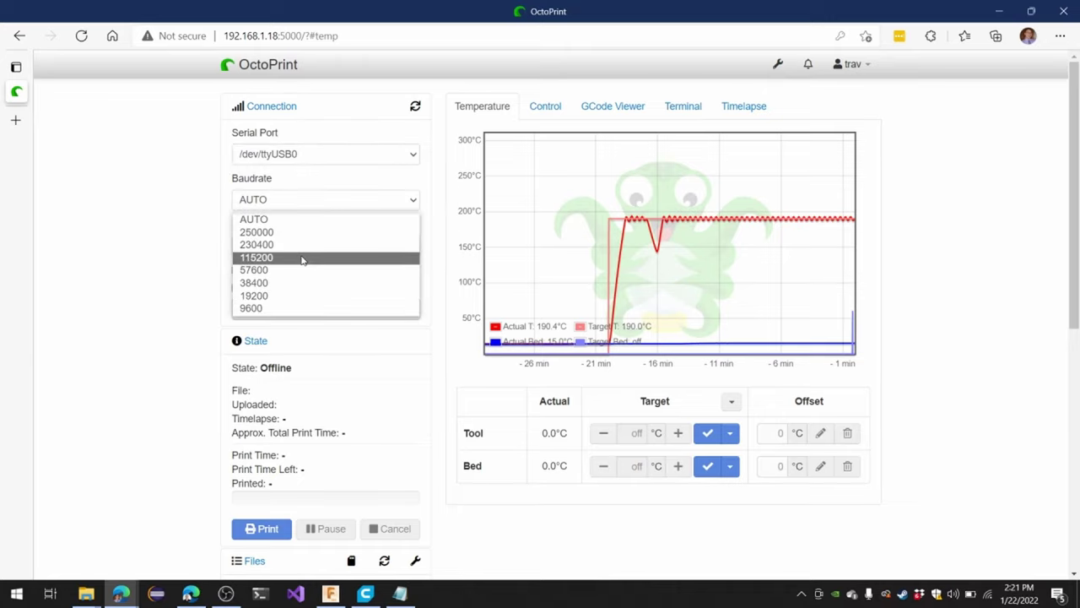
{"action": "left_click", "coordinate": [302, 258]}
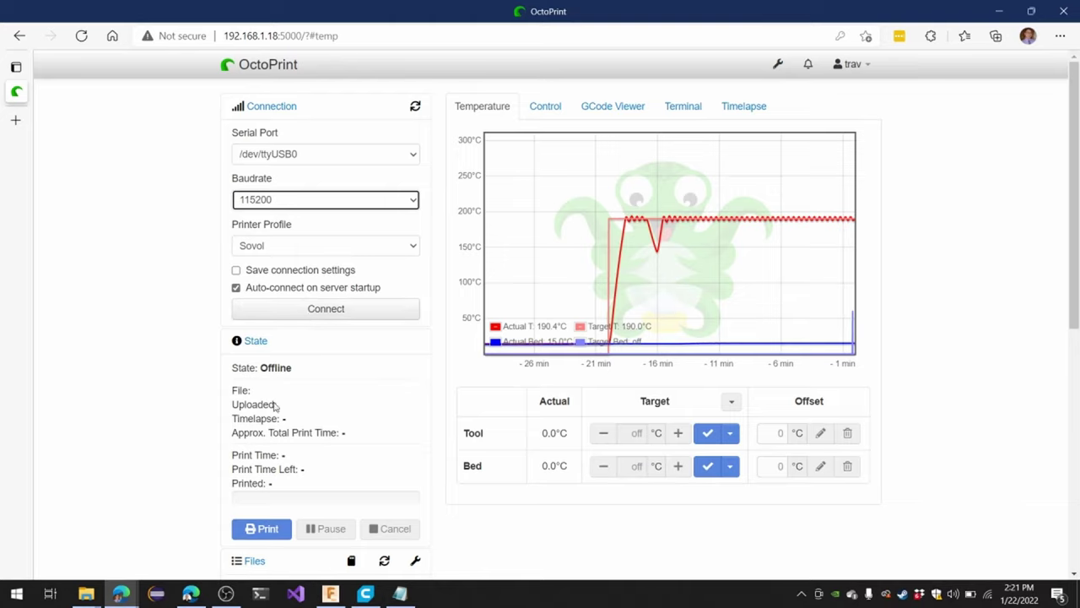
Connect to the printer and, once Operational, scroll down to the Files panel
{"action": "left_click", "coordinate": [335, 311]}
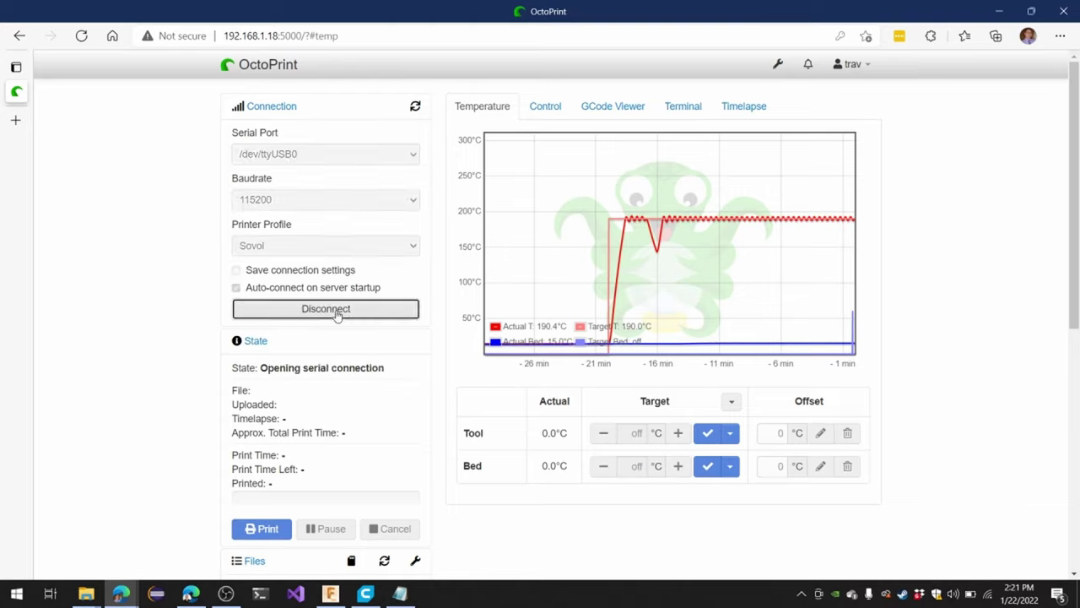
{"action": "mouse_move", "coordinate": [2, 225]}
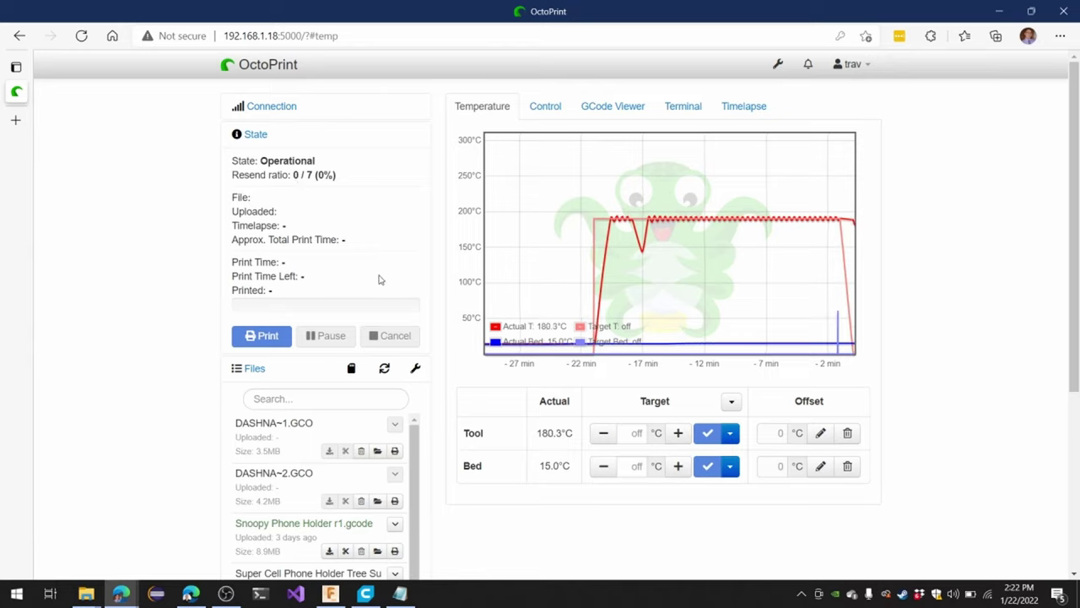
{"action": "scroll", "coordinate": [255, 361], "scroll_direction": "down", "scroll_amount": 2}
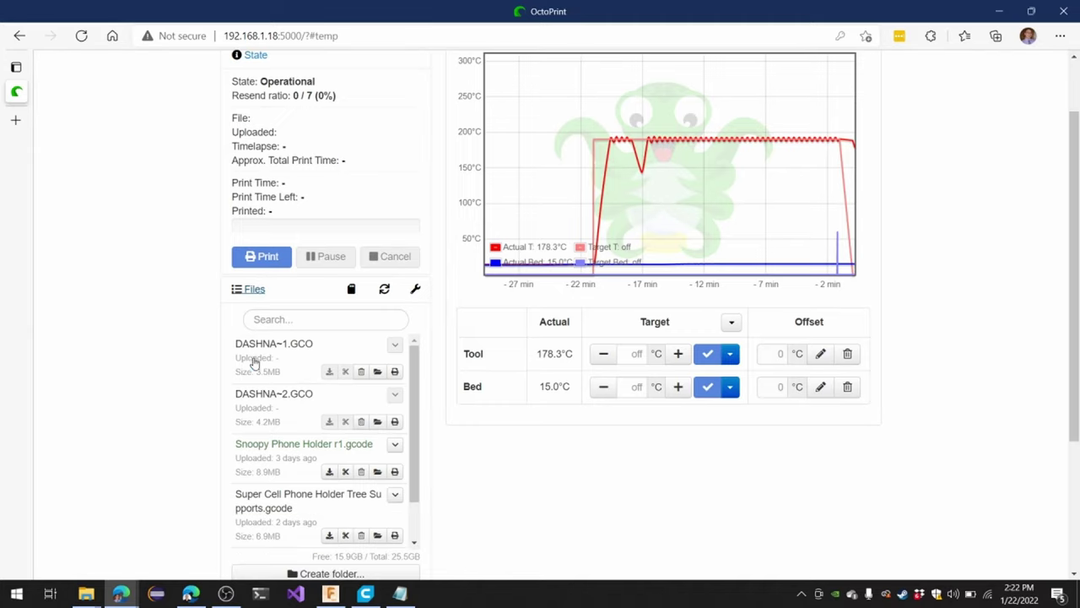
{"action": "scroll", "coordinate": [253, 358], "scroll_direction": "up", "scroll_amount": 2}
{"action": "scroll", "coordinate": [253, 359], "scroll_direction": "down", "scroll_amount": 3}
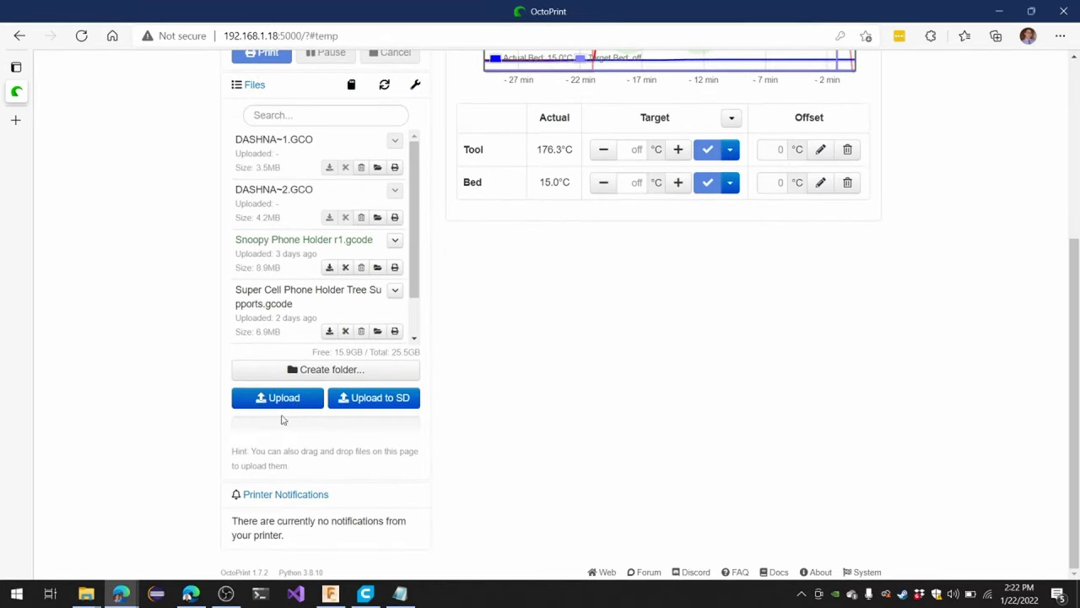
{"action": "left_click", "coordinate": [297, 404]}
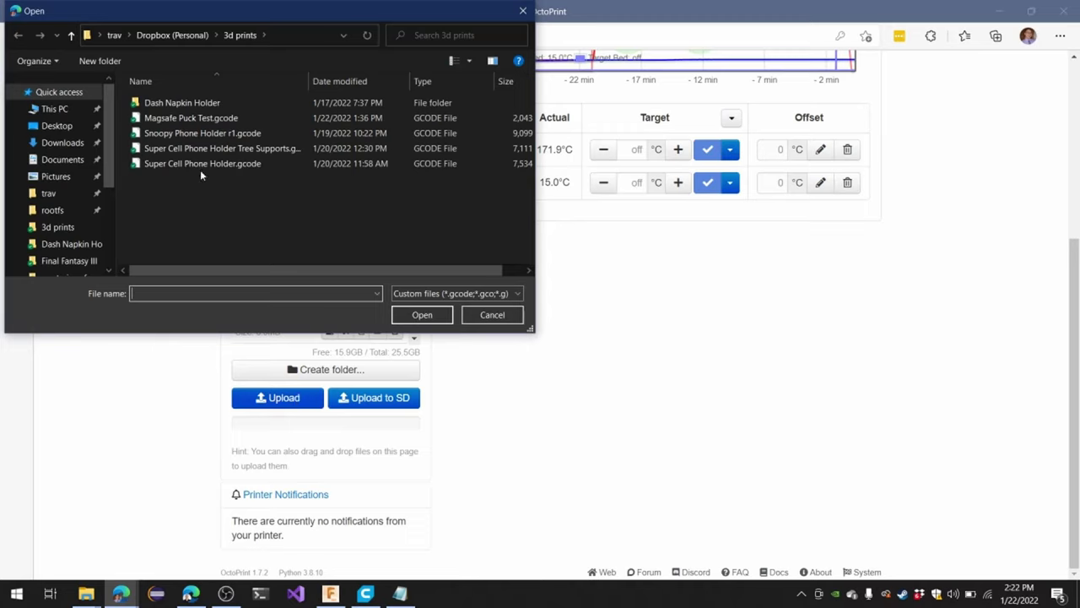
{"action": "left_click", "coordinate": [200, 119]}
{"action": "key", "text": "Return"}
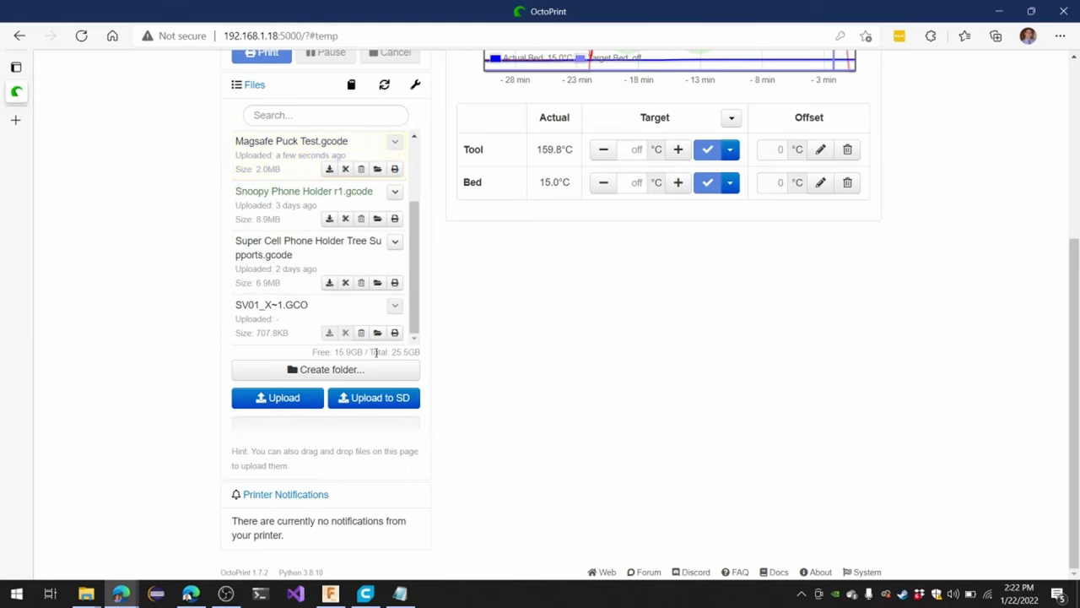
{"action": "scroll", "coordinate": [265, 205], "scroll_direction": "up", "scroll_amount": 1}
{"action": "scroll", "coordinate": [219, 254], "scroll_direction": "up", "scroll_amount": 2}
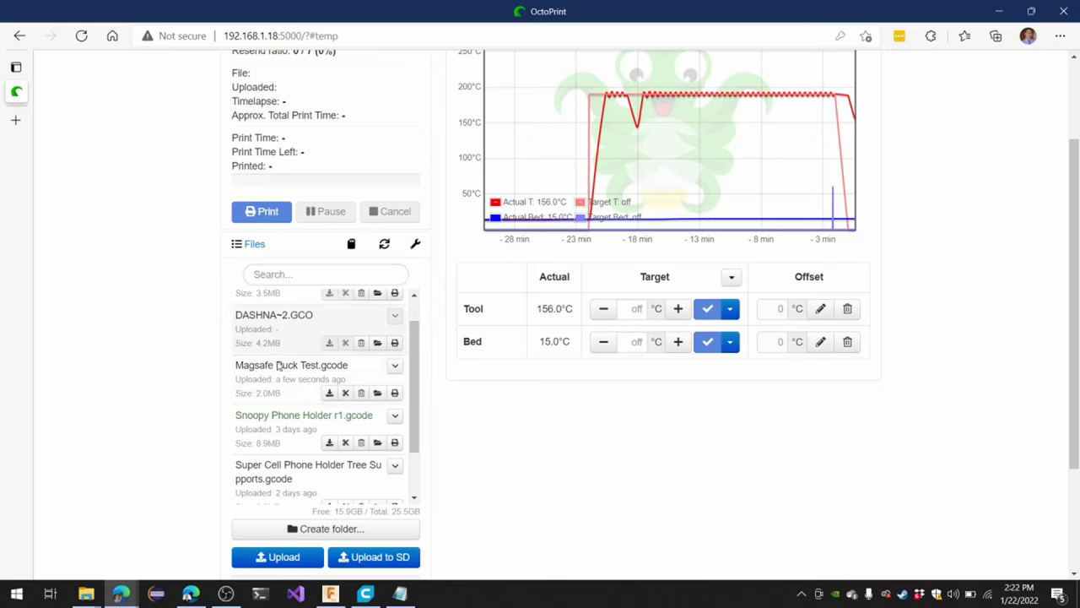
{"action": "scroll", "coordinate": [283, 388], "scroll_direction": "down", "scroll_amount": 1}
{"action": "scroll", "coordinate": [287, 400], "scroll_direction": "up", "scroll_amount": 2}
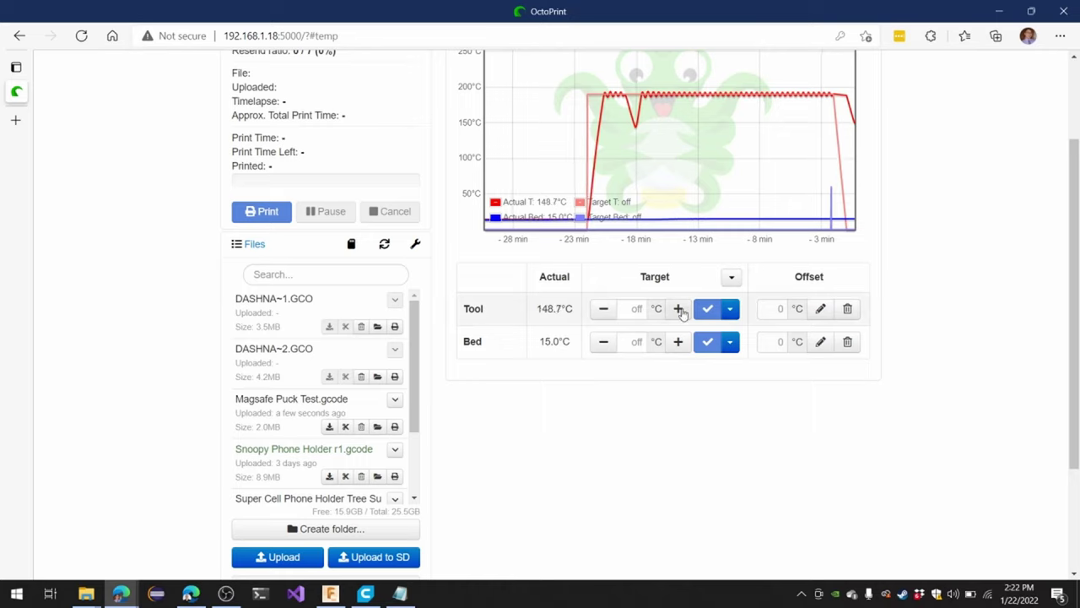
{"action": "scroll", "coordinate": [682, 313], "scroll_direction": "up", "scroll_amount": 2}
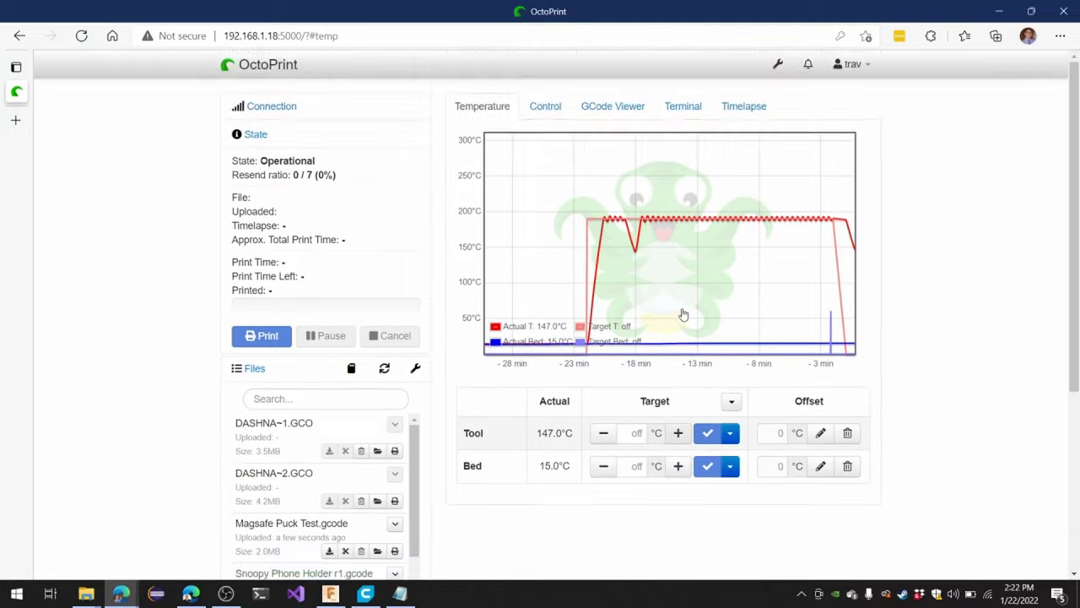
{"action": "scroll", "coordinate": [682, 313], "scroll_direction": "down", "scroll_amount": 1}
{"action": "scroll", "coordinate": [666, 291], "scroll_direction": "up", "scroll_amount": 1}
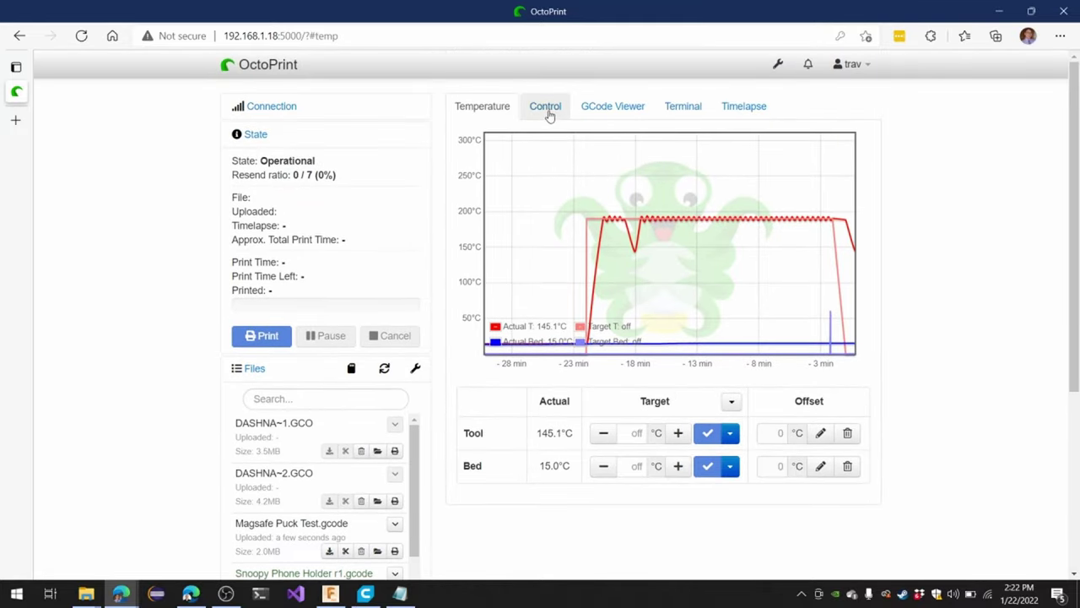
{"action": "left_click", "coordinate": [547, 112]}
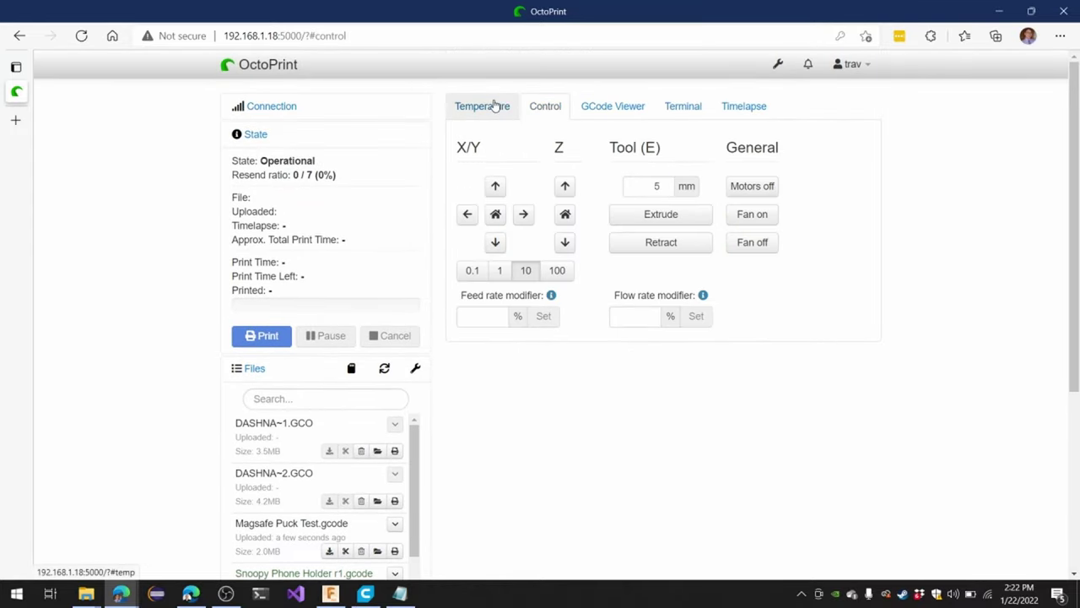
On the Temperature tab, set the tool target to 200°C
{"action": "left_click", "coordinate": [495, 105]}
{"action": "left_click", "coordinate": [638, 432]}
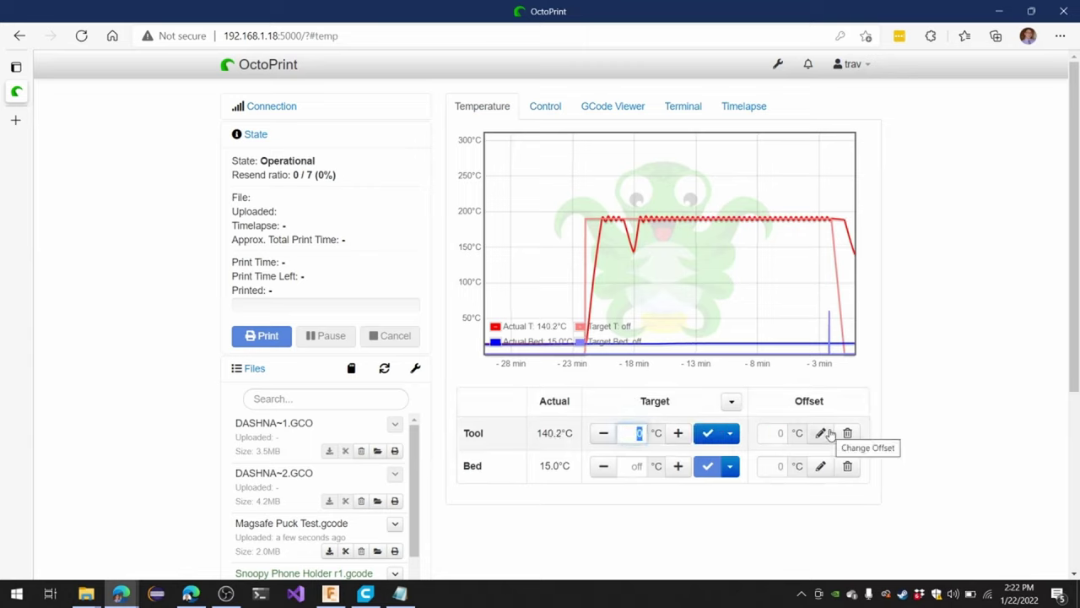
{"action": "type", "text": "200"}
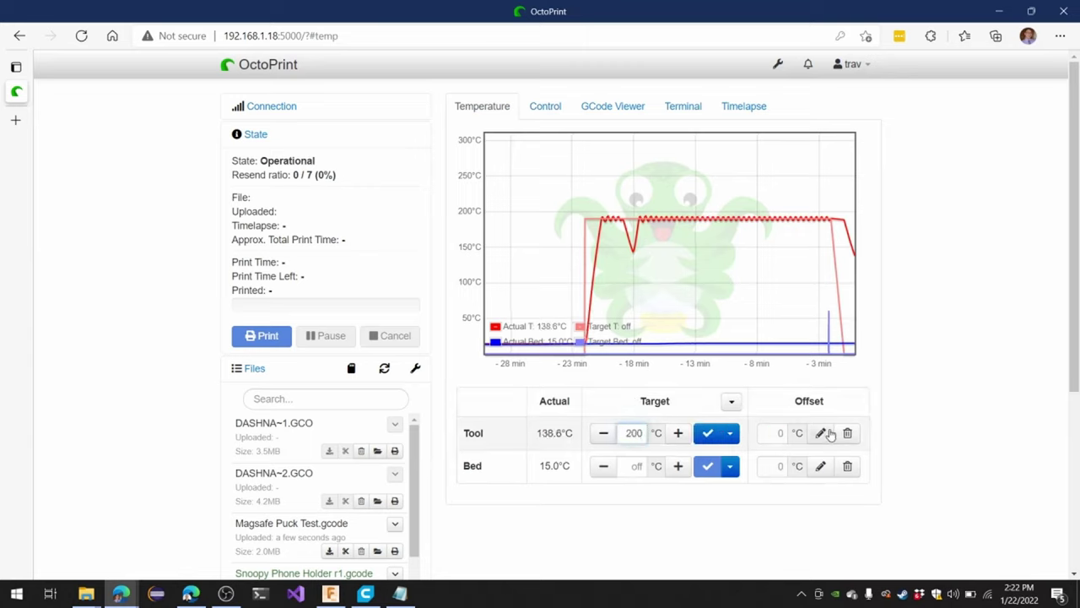
{"action": "left_click", "coordinate": [707, 433]}
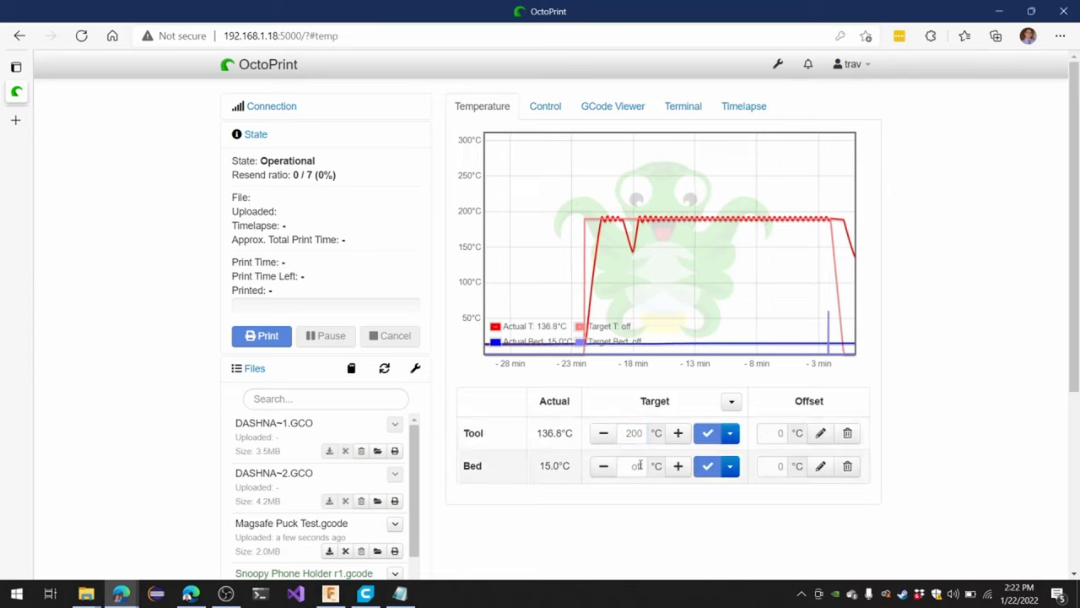
Set the bed target to 60°C
{"action": "left_click", "coordinate": [640, 465]}
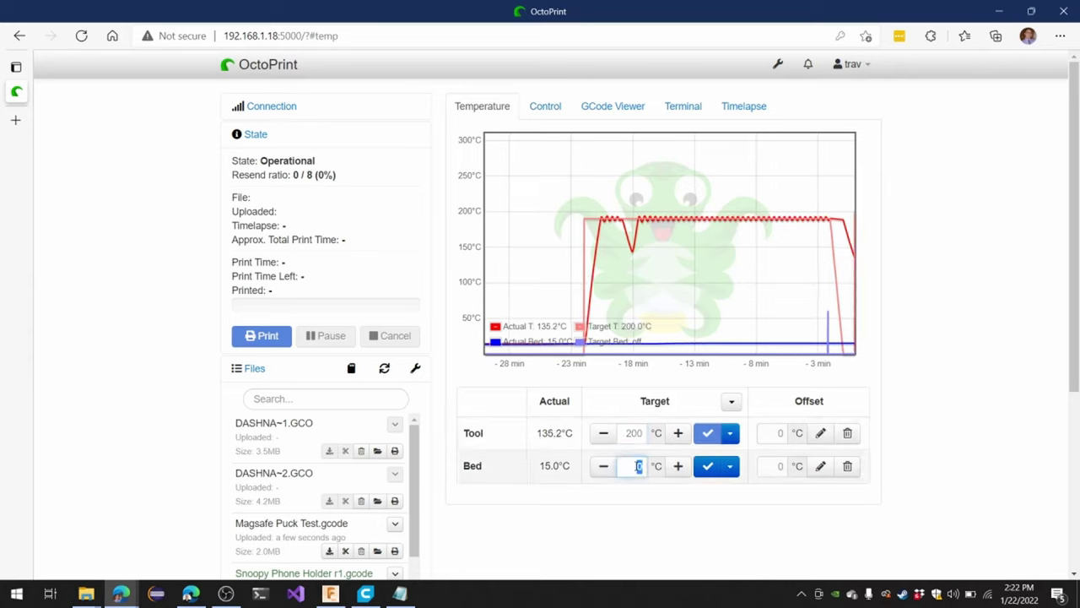
{"action": "type", "text": "60"}
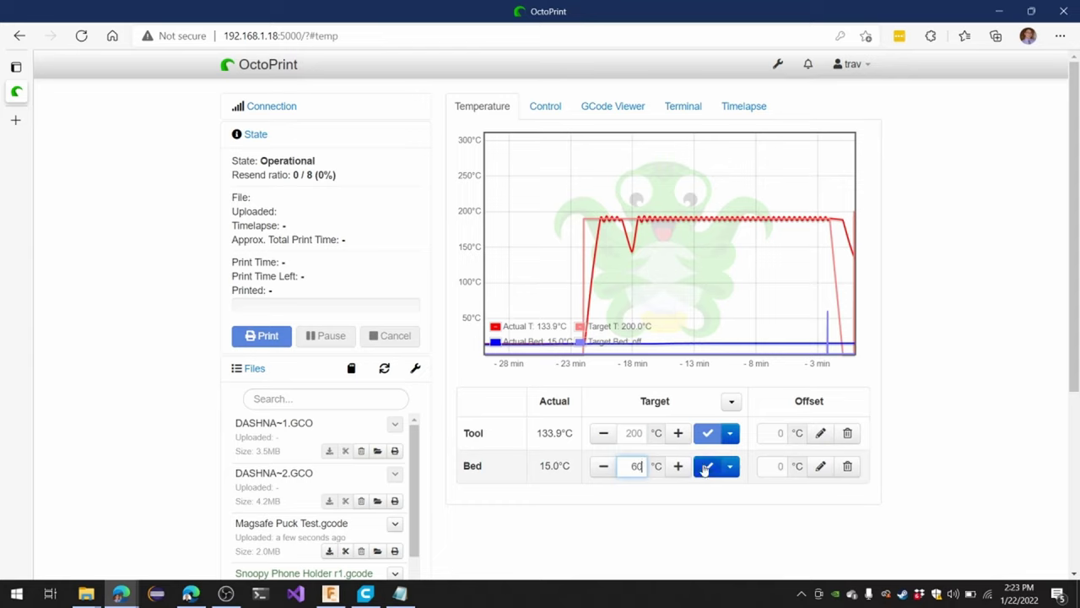
{"action": "left_click", "coordinate": [707, 466]}
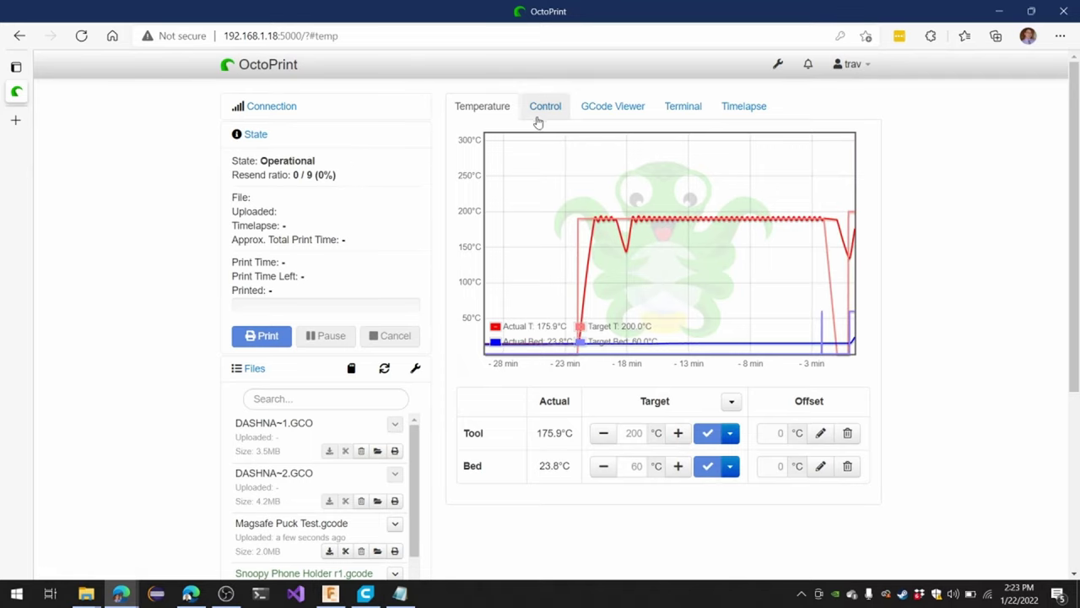
Open Settings, go to Printer Profiles, and open the Sovol profile for editing
{"action": "left_click", "coordinate": [777, 66]}
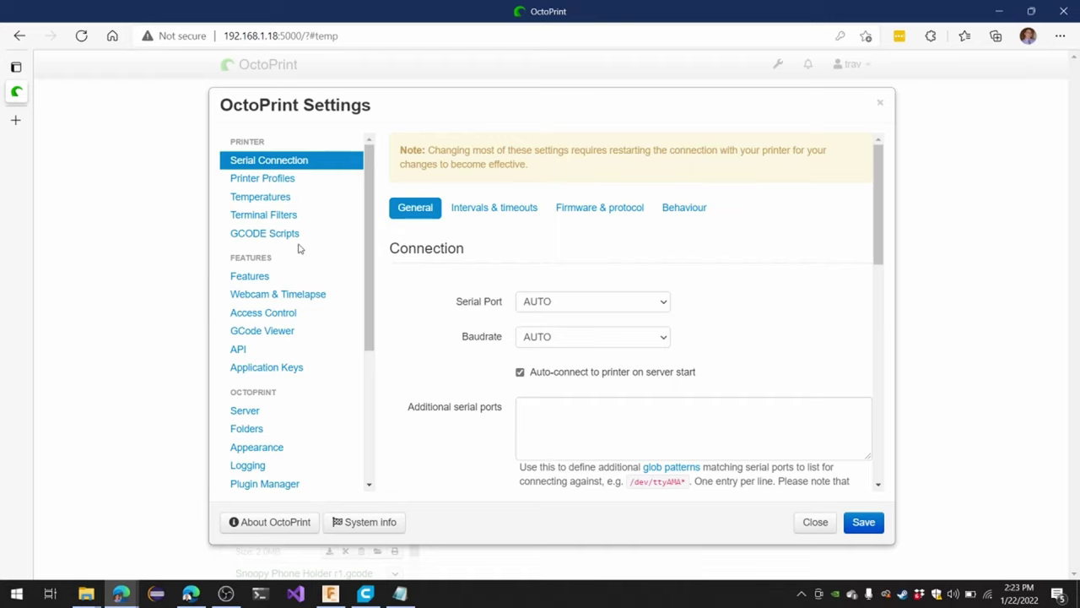
{"action": "left_click", "coordinate": [266, 178]}
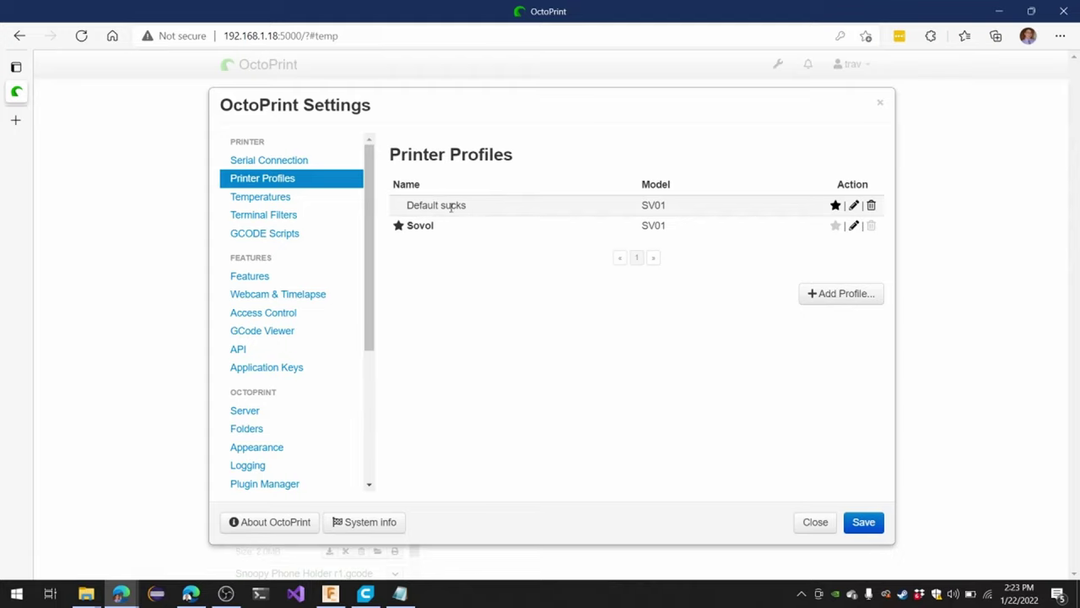
{"action": "triple_click", "coordinate": [451, 207]}
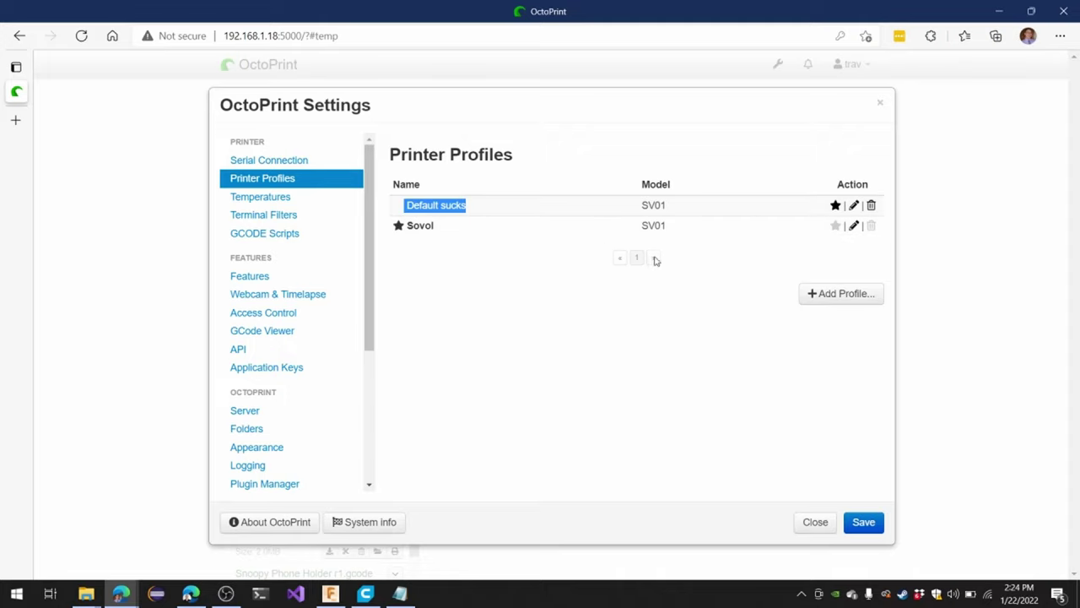
{"action": "left_click", "coordinate": [855, 228]}
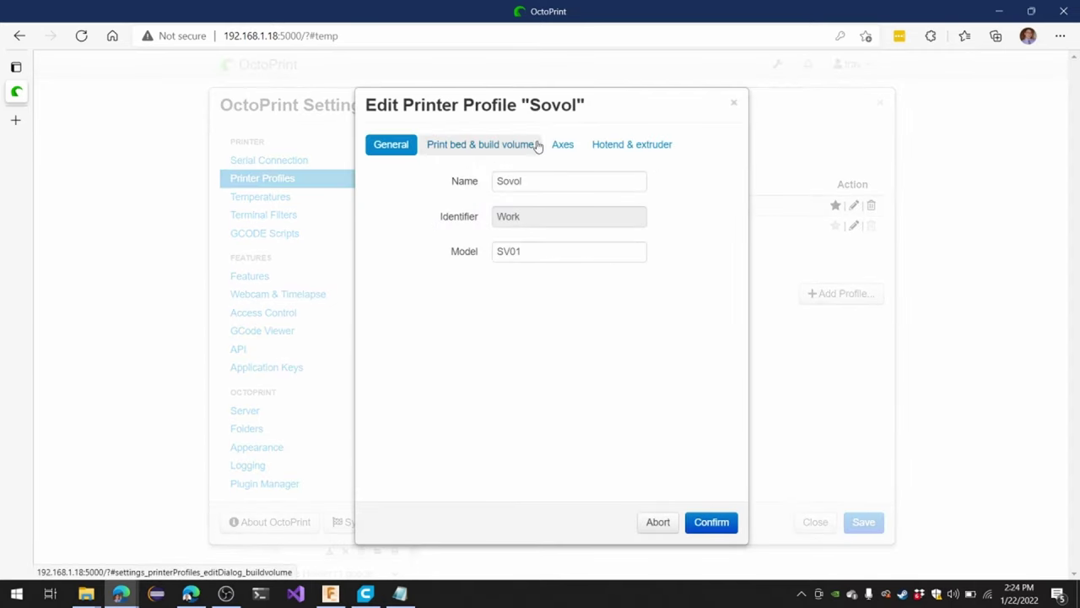
{"action": "left_click", "coordinate": [505, 145]}
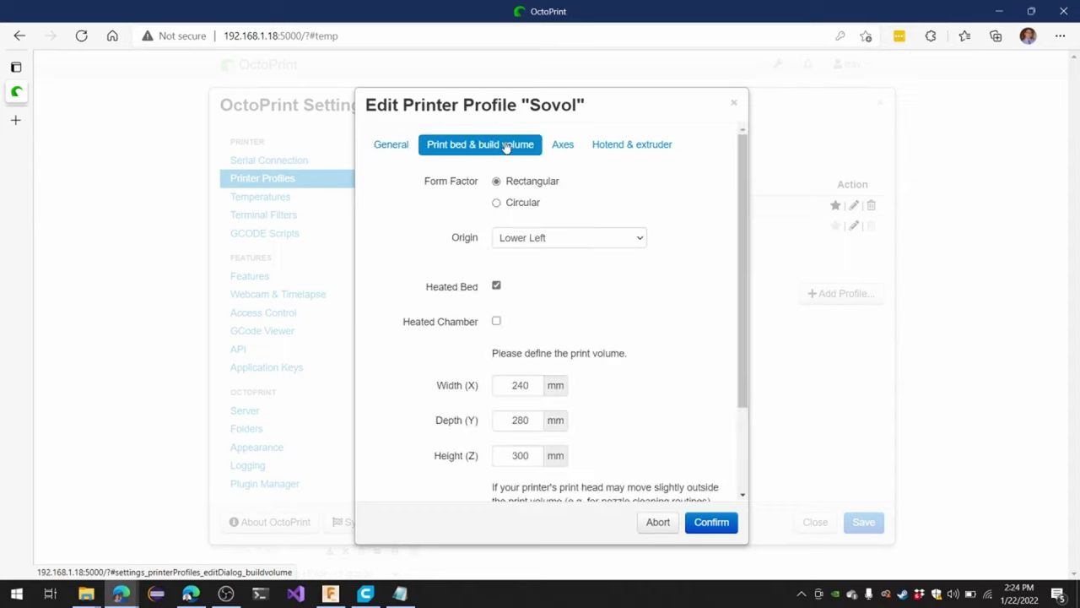
{"action": "scroll", "coordinate": [687, 392], "scroll_direction": "down", "scroll_amount": 1}
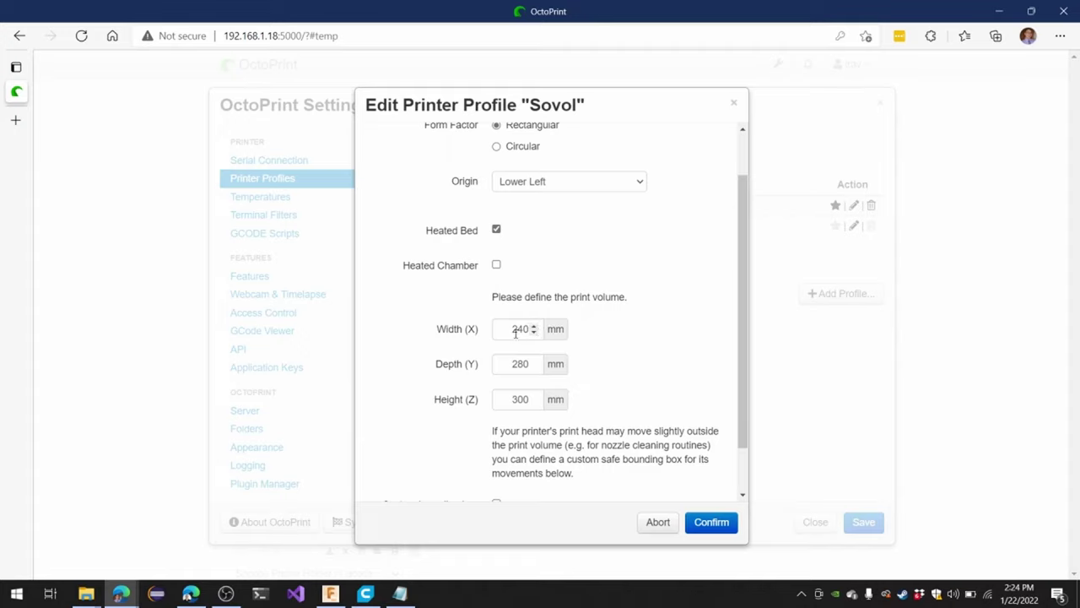
{"action": "scroll", "coordinate": [512, 331], "scroll_direction": "down", "scroll_amount": 2}
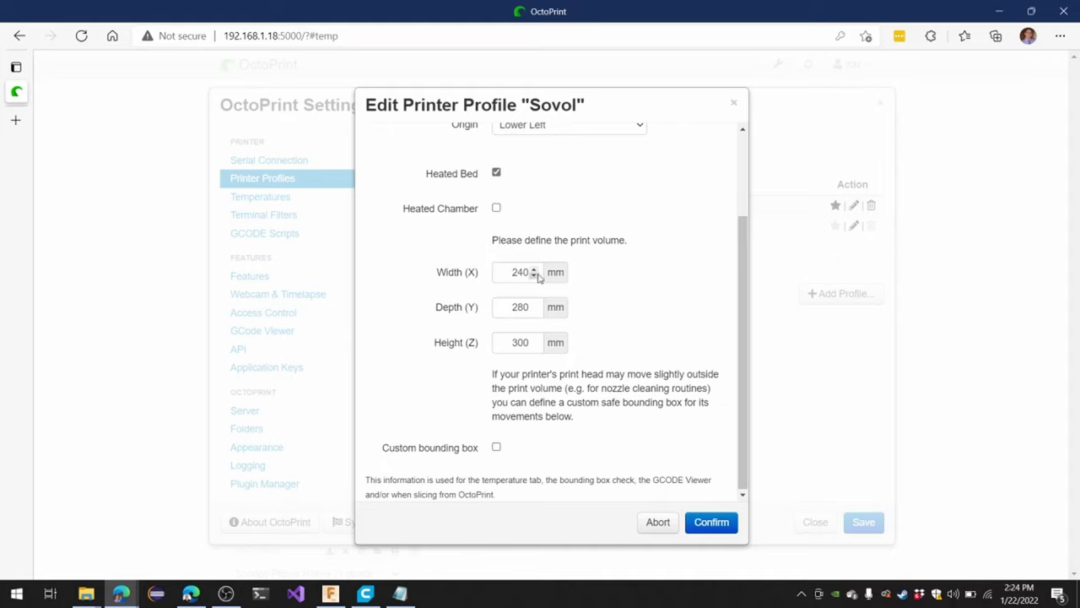
{"action": "double_click", "coordinate": [520, 272]}
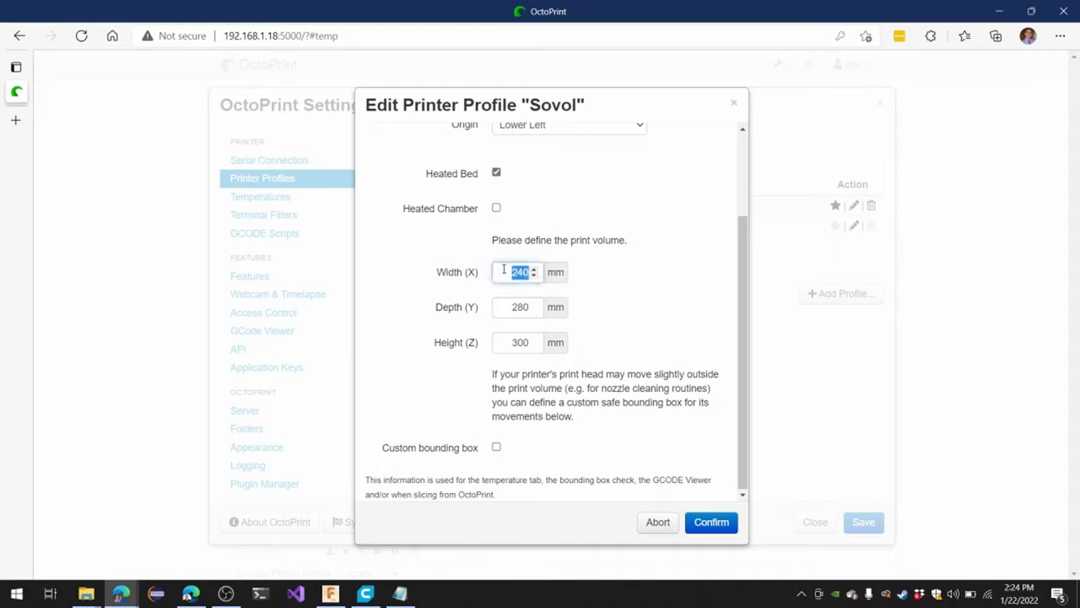
{"action": "left_click", "coordinate": [510, 306]}
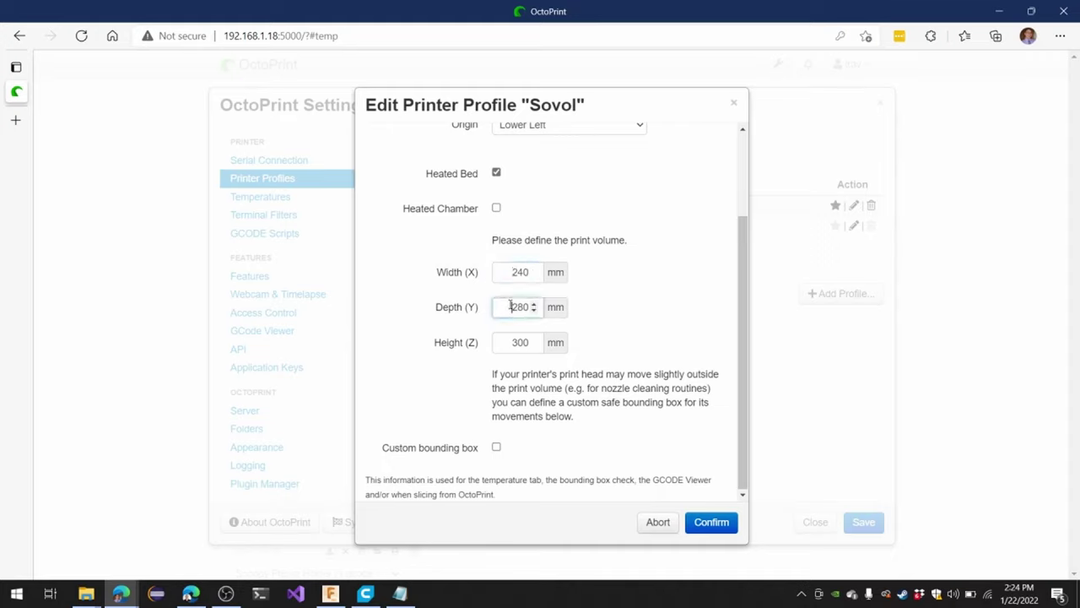
{"action": "double_click", "coordinate": [510, 307]}
{"action": "left_click", "coordinate": [707, 523]}
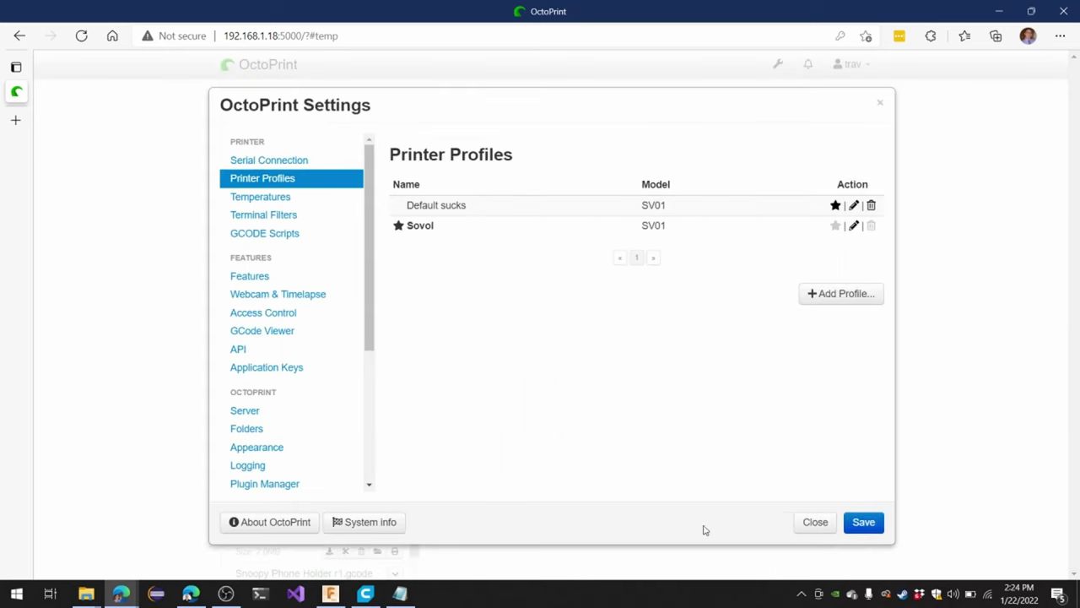
{"action": "left_click", "coordinate": [815, 524]}
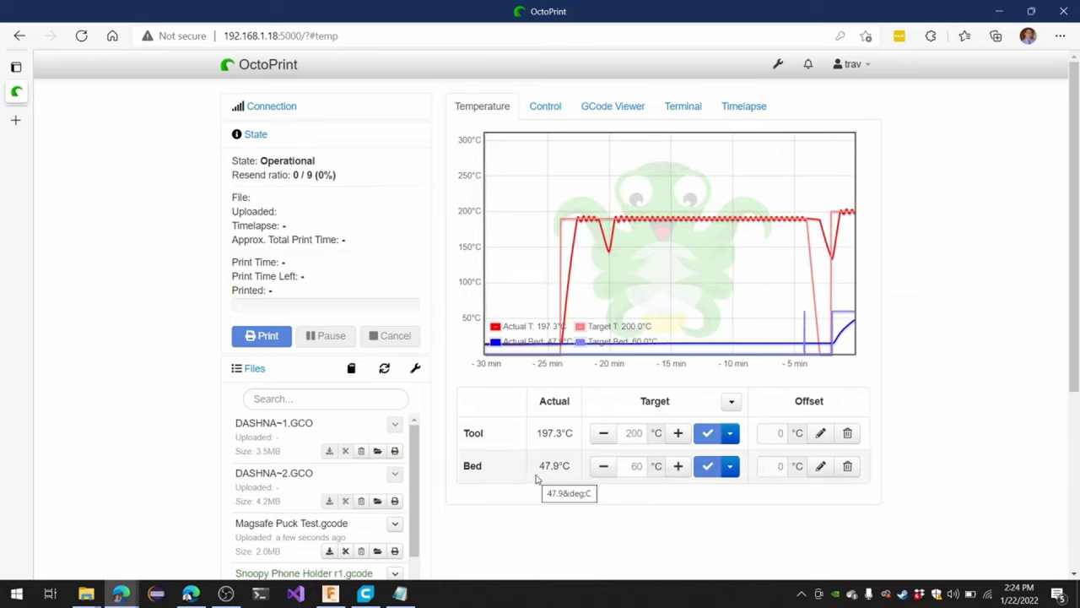
Scroll to the Files list and start printing Magsafe Puck Test.gcode
{"action": "scroll", "coordinate": [523, 473], "scroll_direction": "down", "scroll_amount": 2}
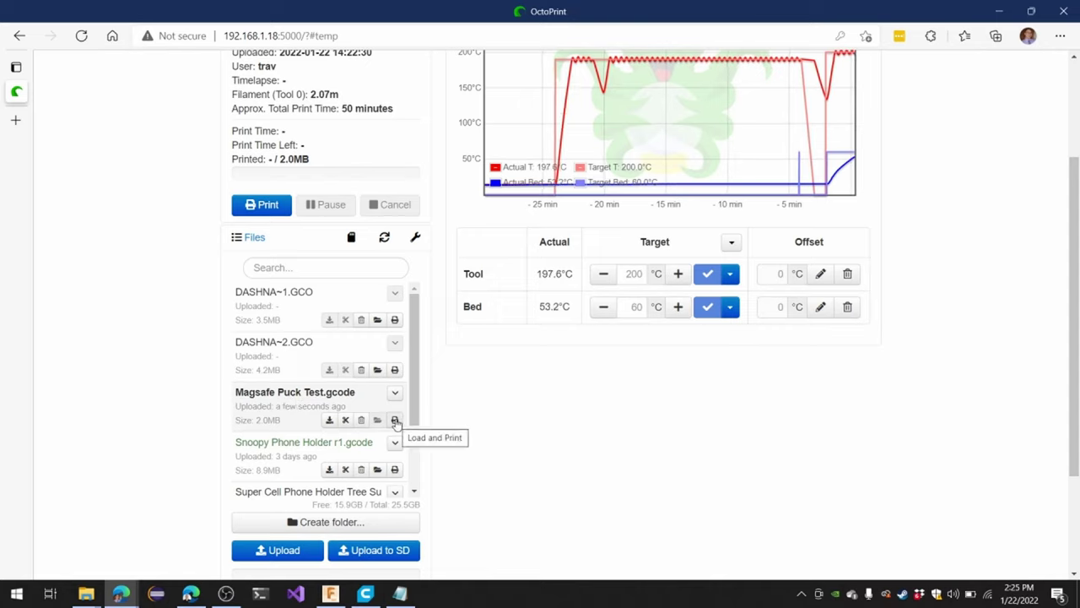
{"action": "left_click", "coordinate": [395, 421]}
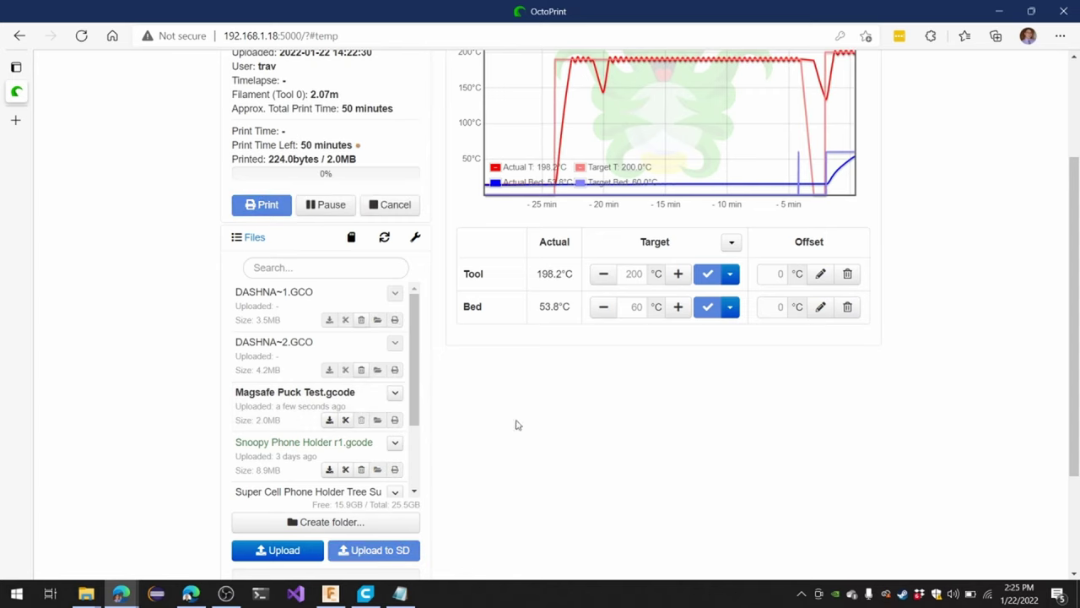
Scroll the dashboard to check the print job and the bed heating toward 60°C
{"action": "scroll", "coordinate": [535, 427], "scroll_direction": "up", "scroll_amount": 3}
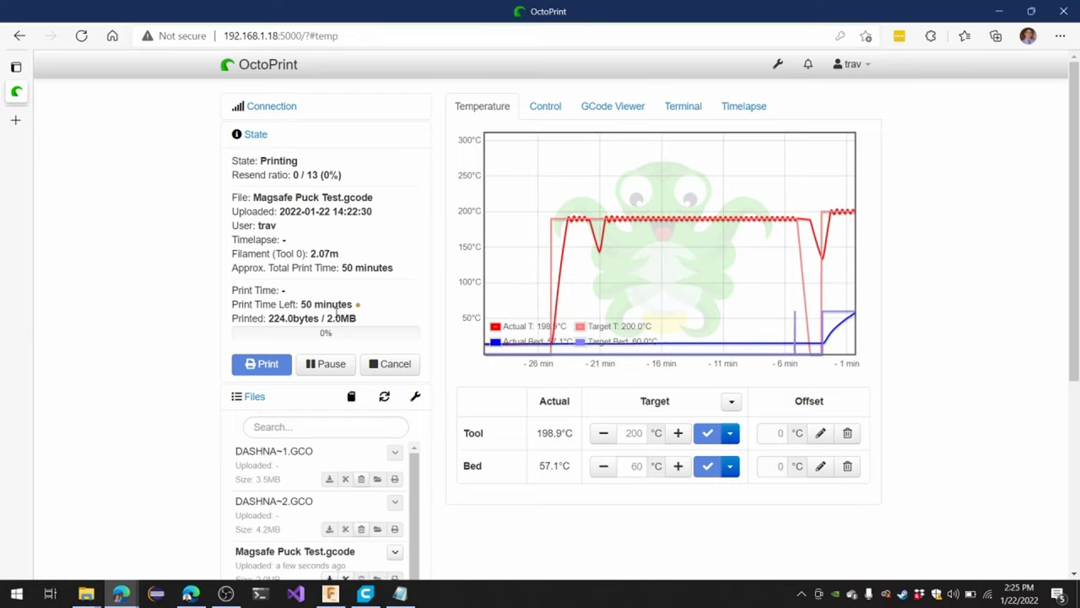
{"action": "scroll", "coordinate": [349, 316], "scroll_direction": "down", "scroll_amount": 1}
{"action": "scroll", "coordinate": [348, 316], "scroll_direction": "up", "scroll_amount": 1}
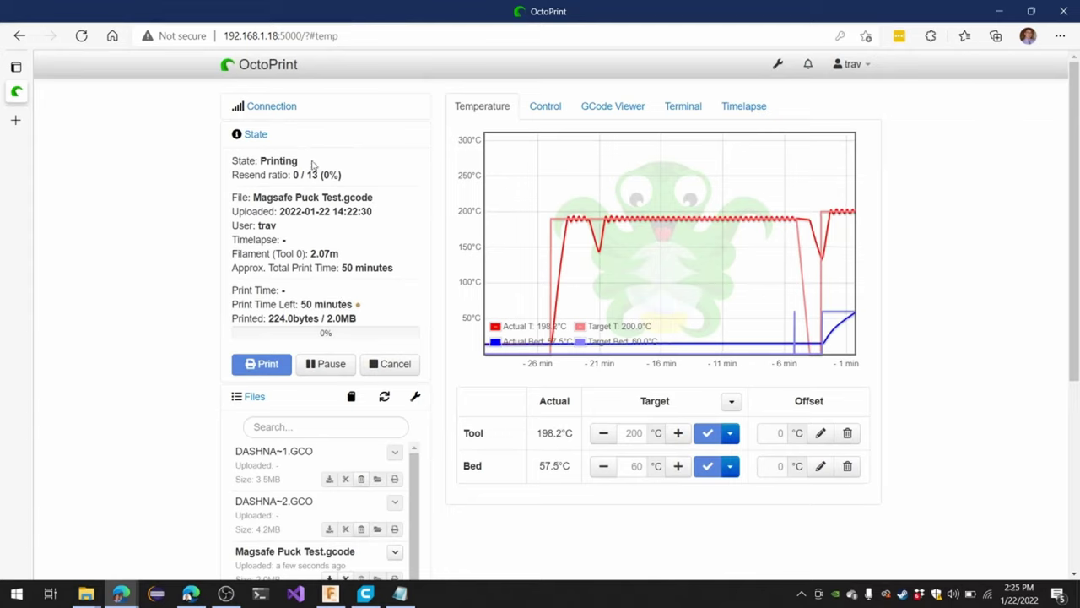